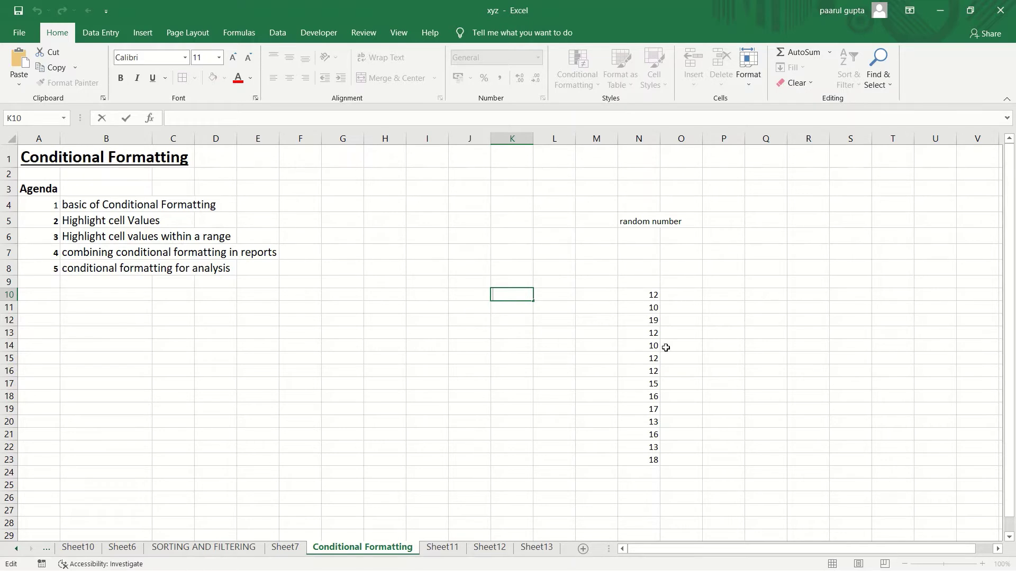
{"action": "left_click", "coordinate": [647, 294]}
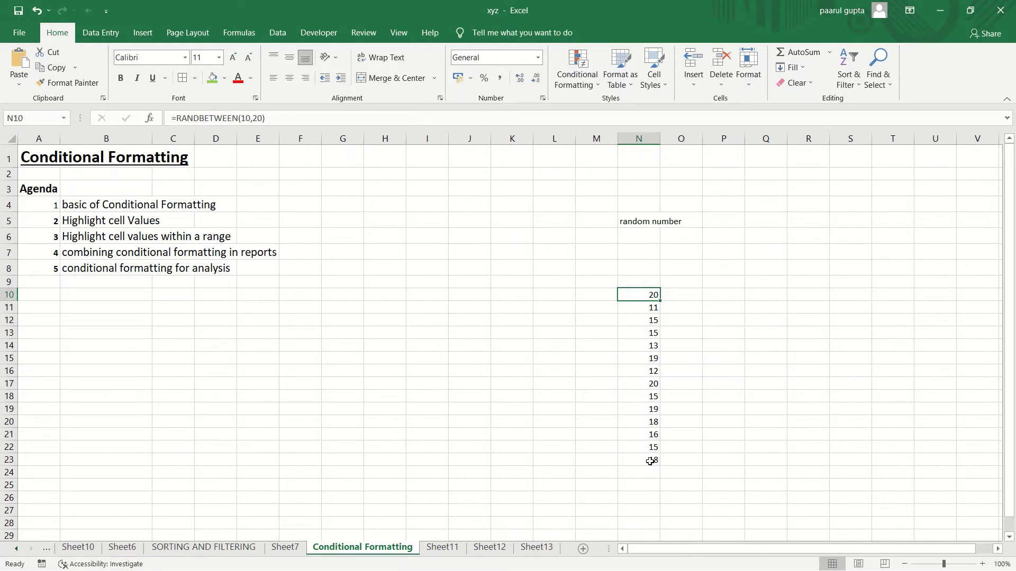
{"action": "left_click", "coordinate": [724, 306]}
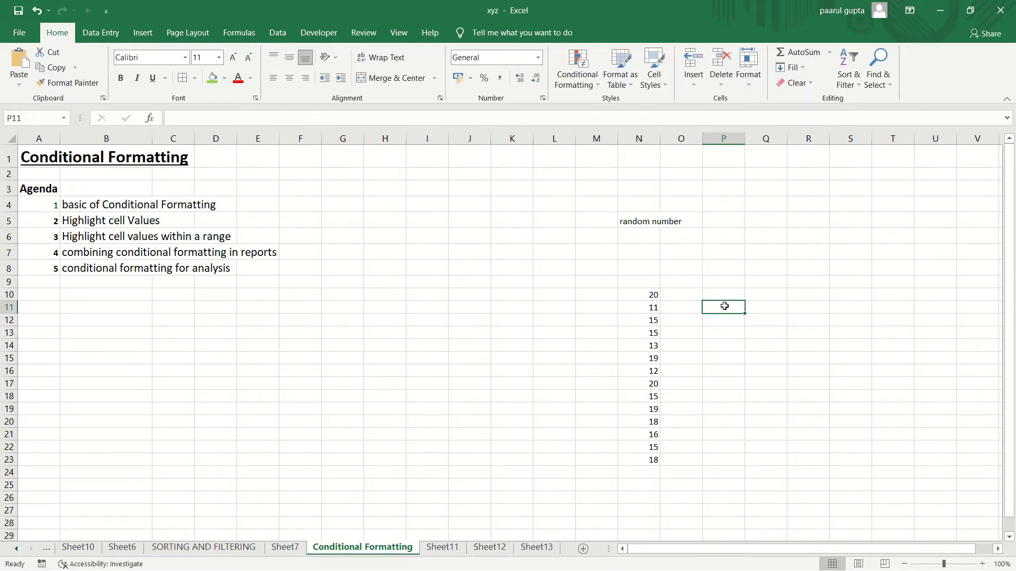
Step: Widen column J slightly and enter the formula =RANDBETWEEN(1,50) in cell J10
{"action": "left_click", "coordinate": [458, 297]}
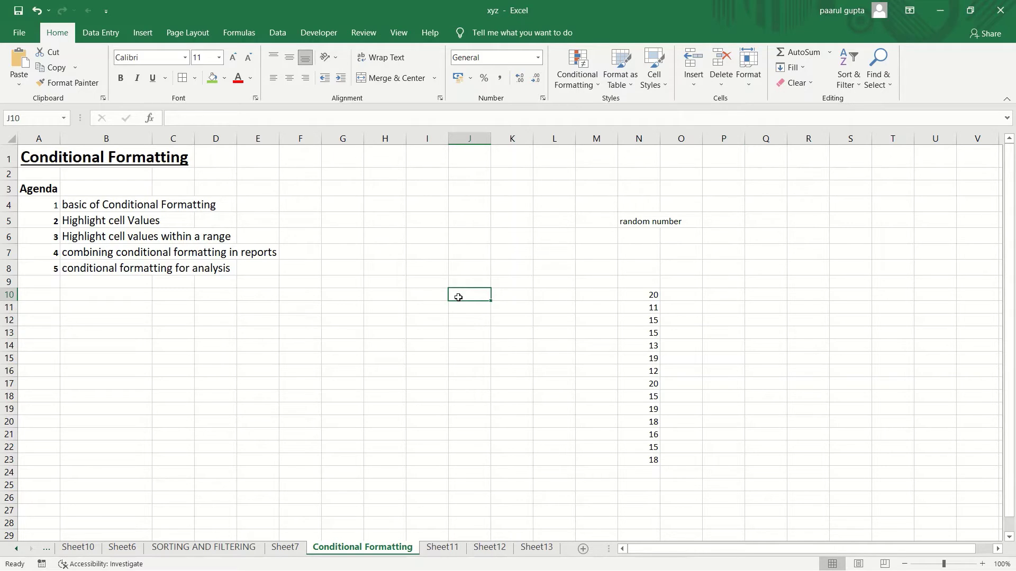
{"action": "left_click_drag", "start_coordinate": [498, 138], "coordinate": [512, 138]}
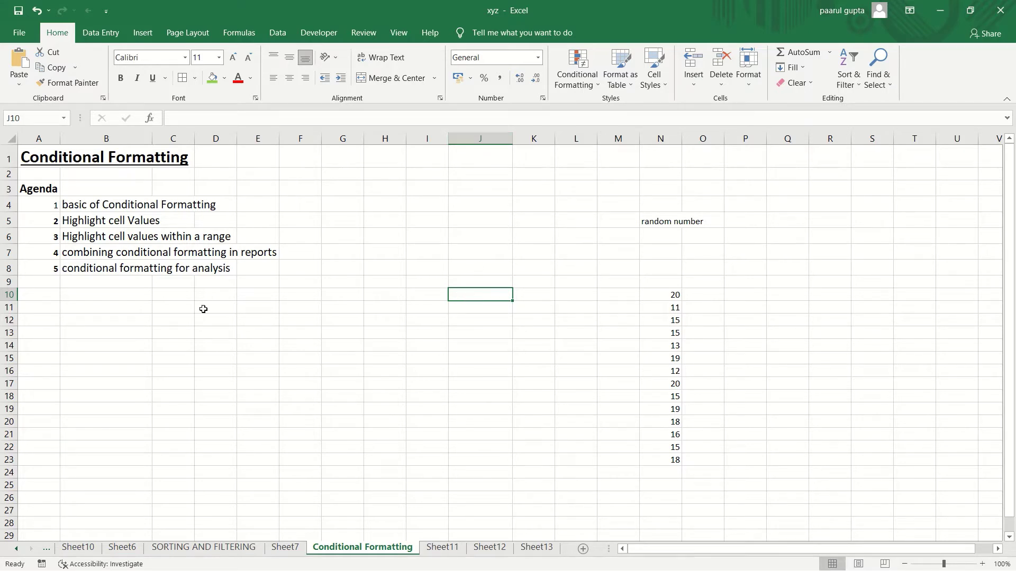
{"action": "left_click", "coordinate": [466, 301]}
{"action": "type", "text": "="}
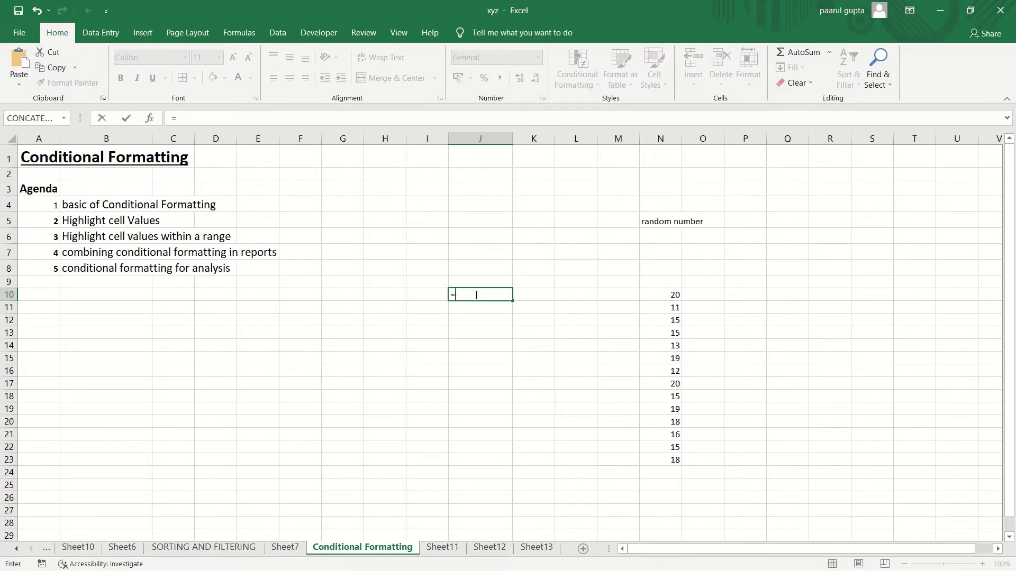
{"action": "type", "text": "rand"}
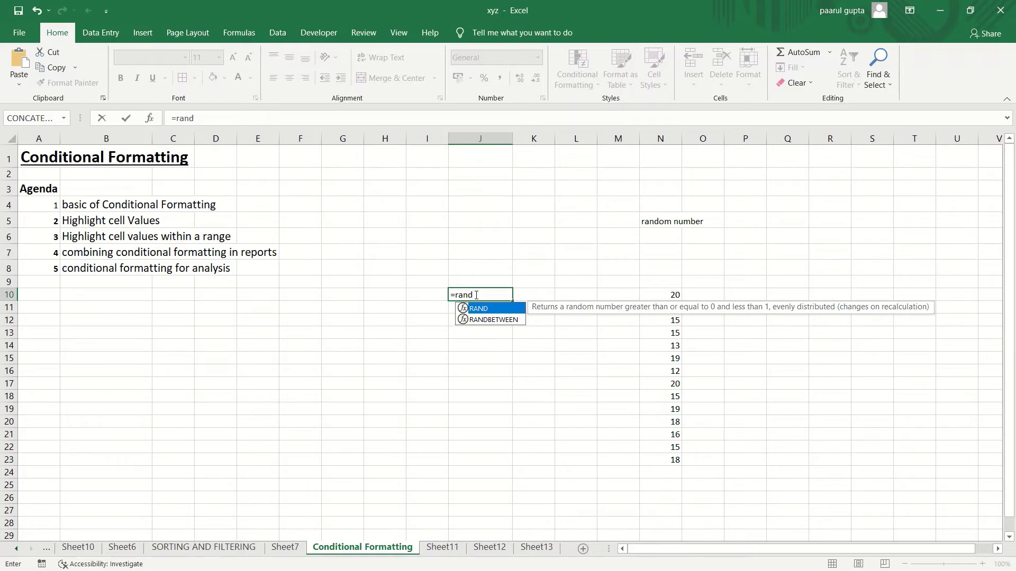
{"action": "double_click", "coordinate": [490, 320]}
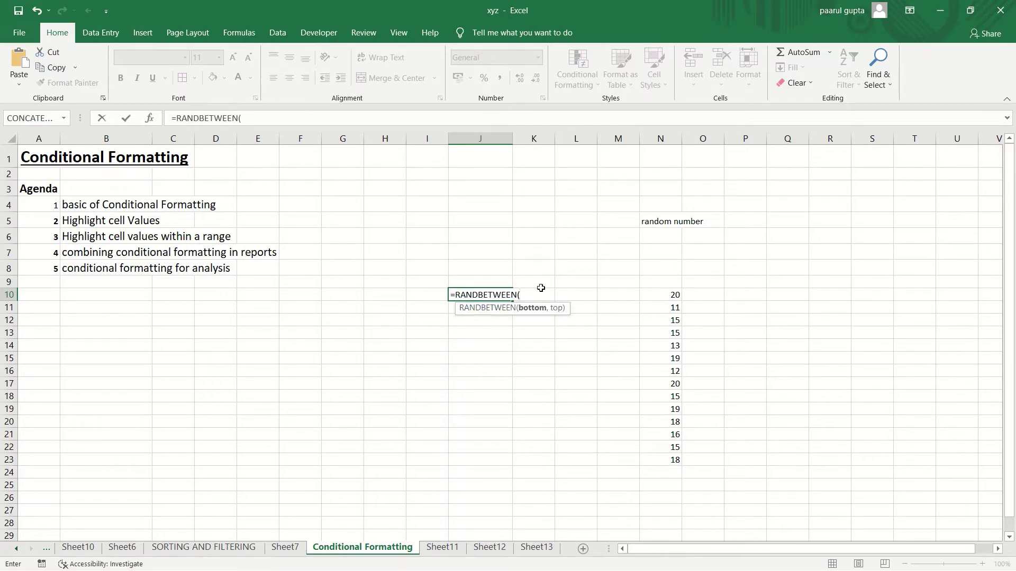
{"action": "type", "text": "1,50)"}
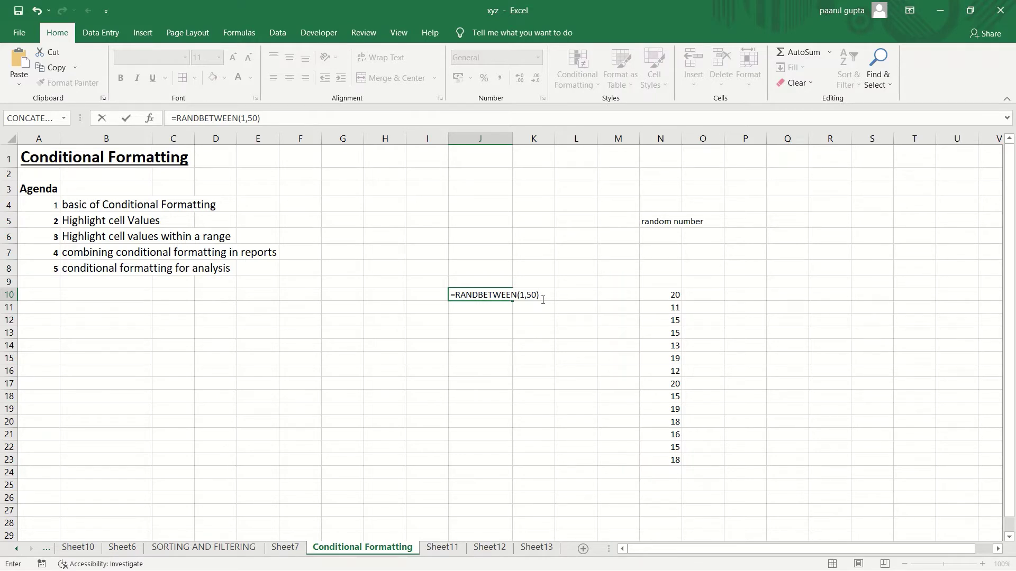
{"action": "key", "text": "Return"}
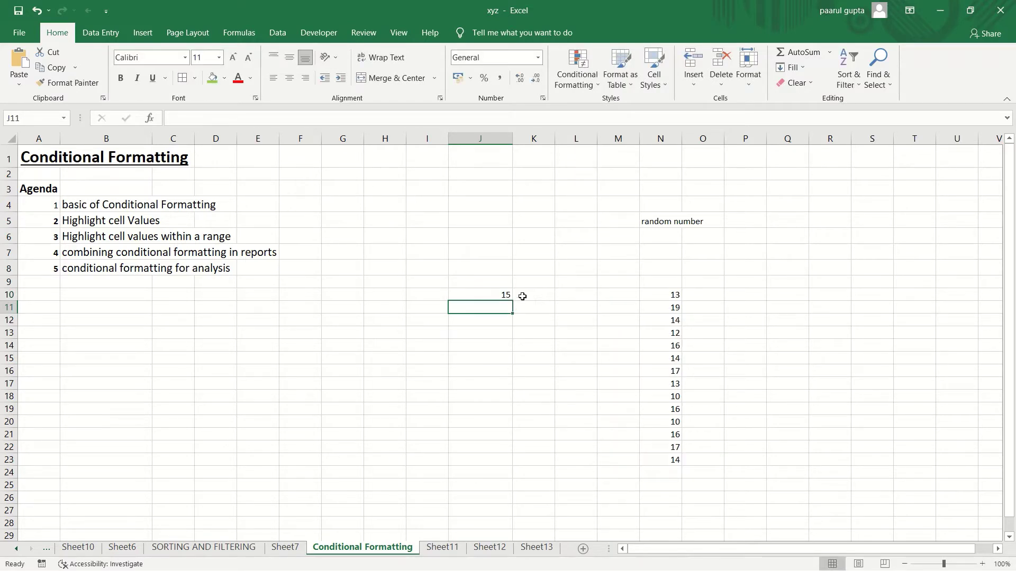
Step: Fill the RANDBETWEEN formula from J10 down to J24
{"action": "left_click", "coordinate": [505, 294]}
{"action": "double_click", "coordinate": [504, 294]}
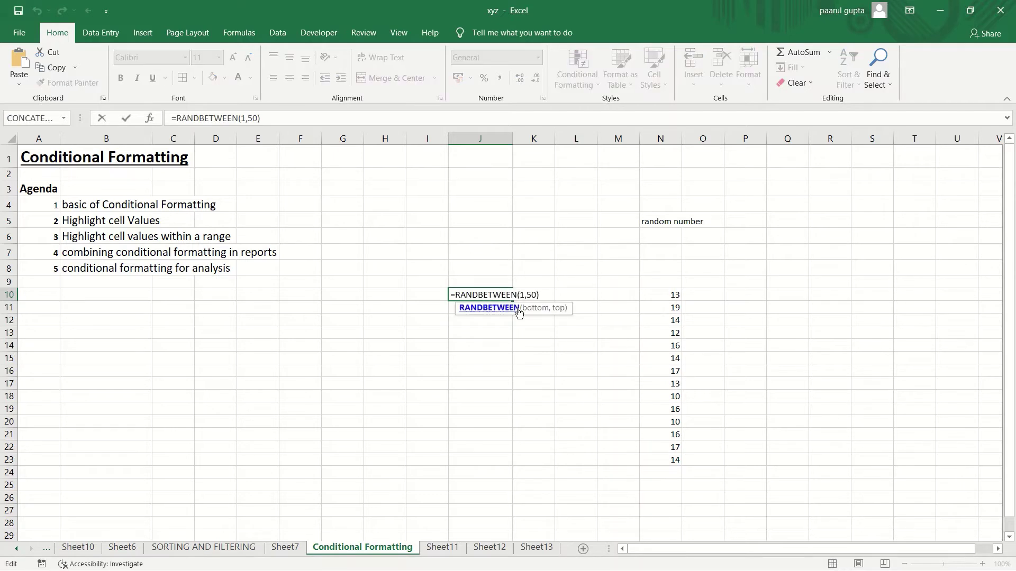
{"action": "left_click", "coordinate": [521, 332]}
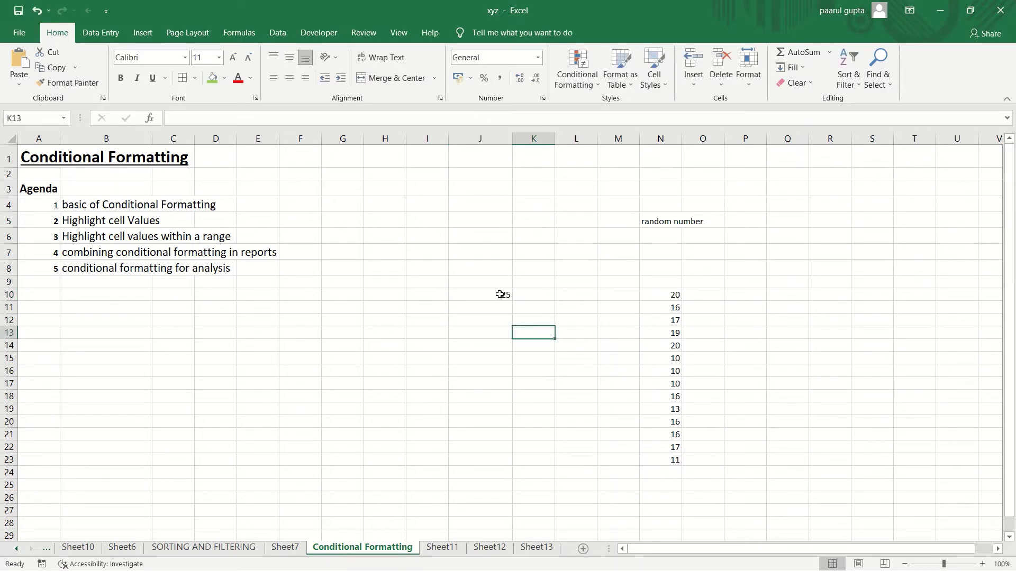
{"action": "left_click", "coordinate": [500, 295]}
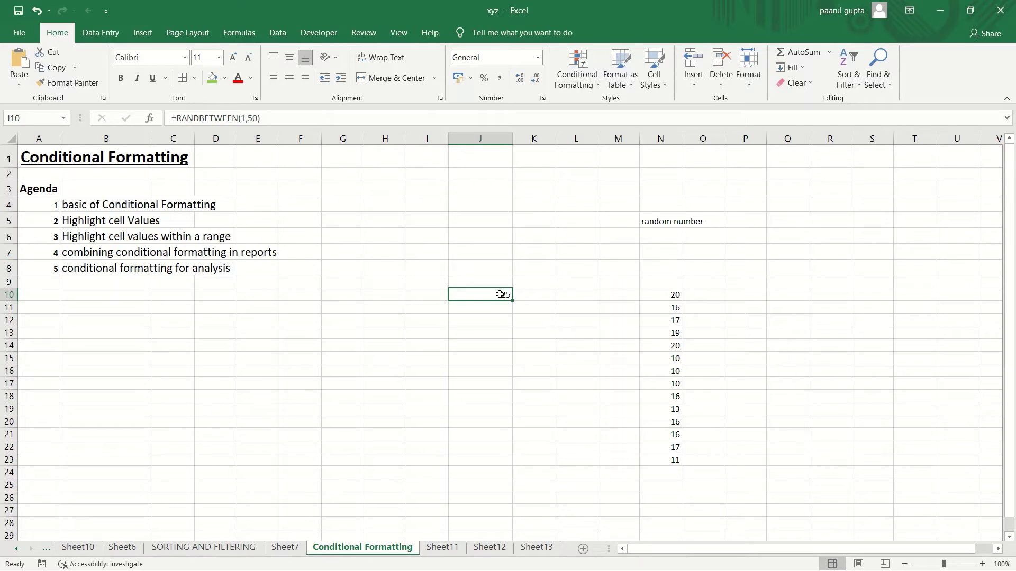
{"action": "left_click_drag", "start_coordinate": [512, 301], "coordinate": [519, 474]}
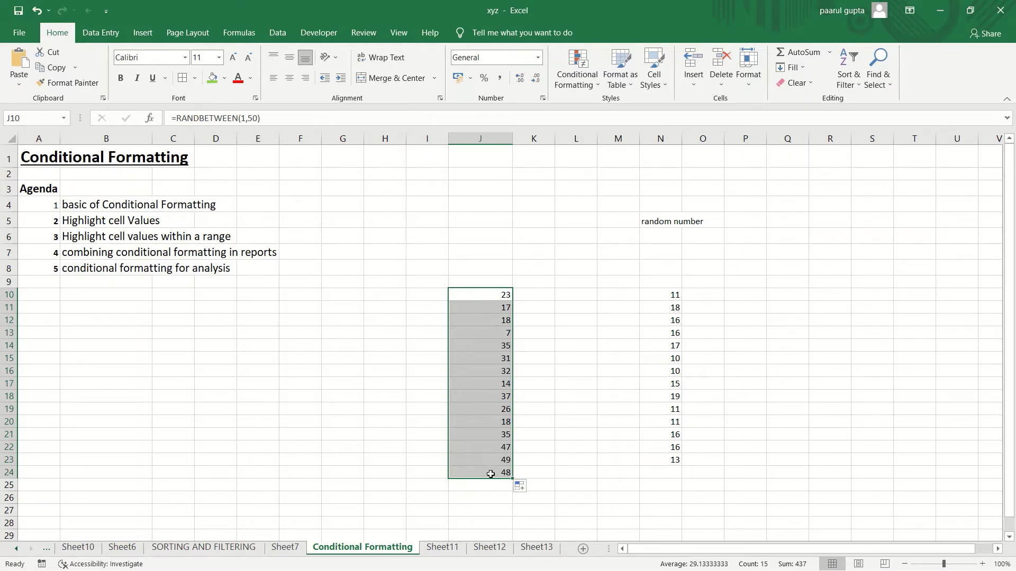
{"action": "left_click", "coordinate": [549, 442]}
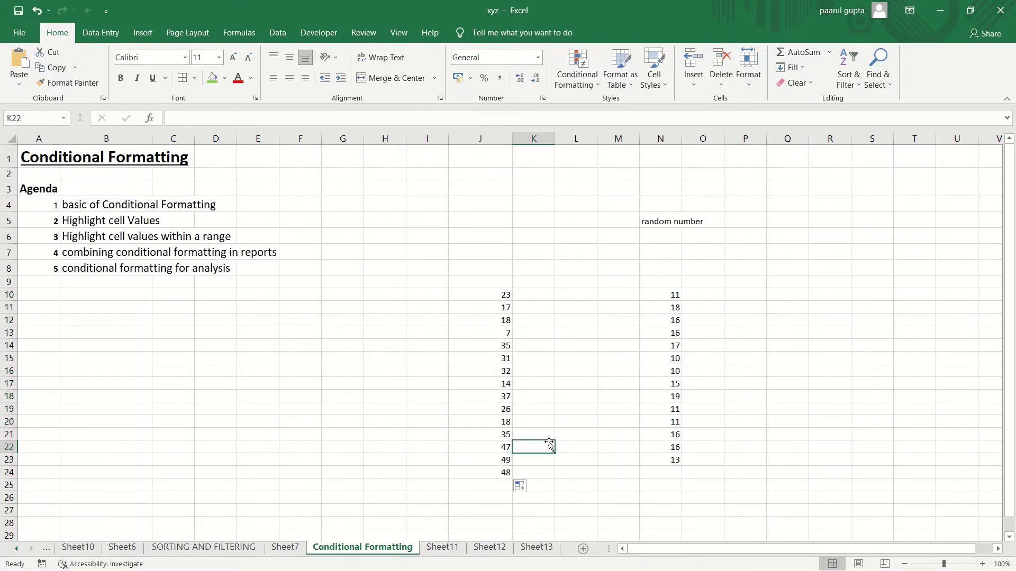
Step: Examine the filled formulas in column J, re-entering J11 and J13 to recalculate the random numbers
{"action": "left_click", "coordinate": [489, 291]}
{"action": "key", "text": "Return"}
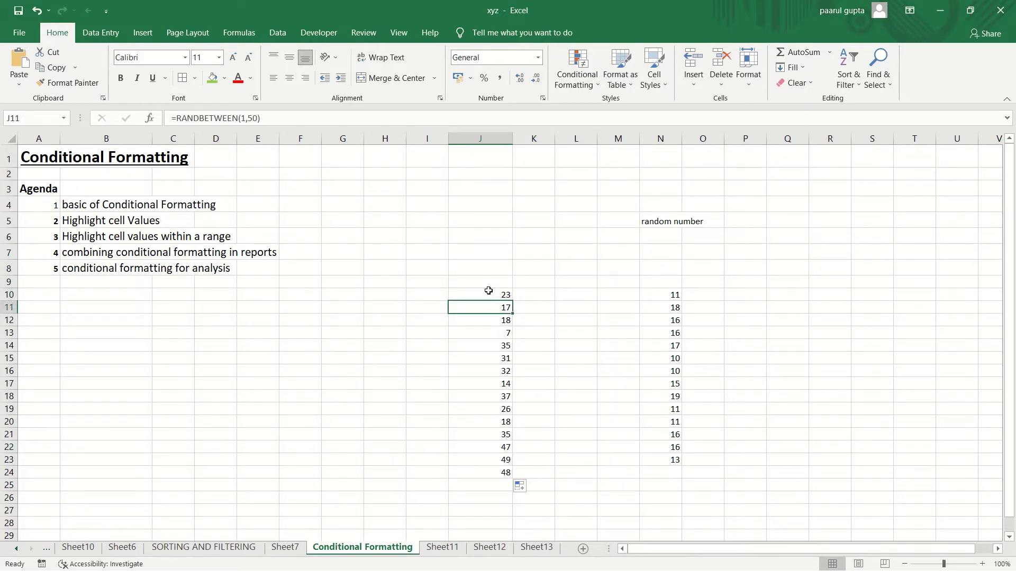
{"action": "left_click_drag", "start_coordinate": [492, 308], "coordinate": [530, 305]}
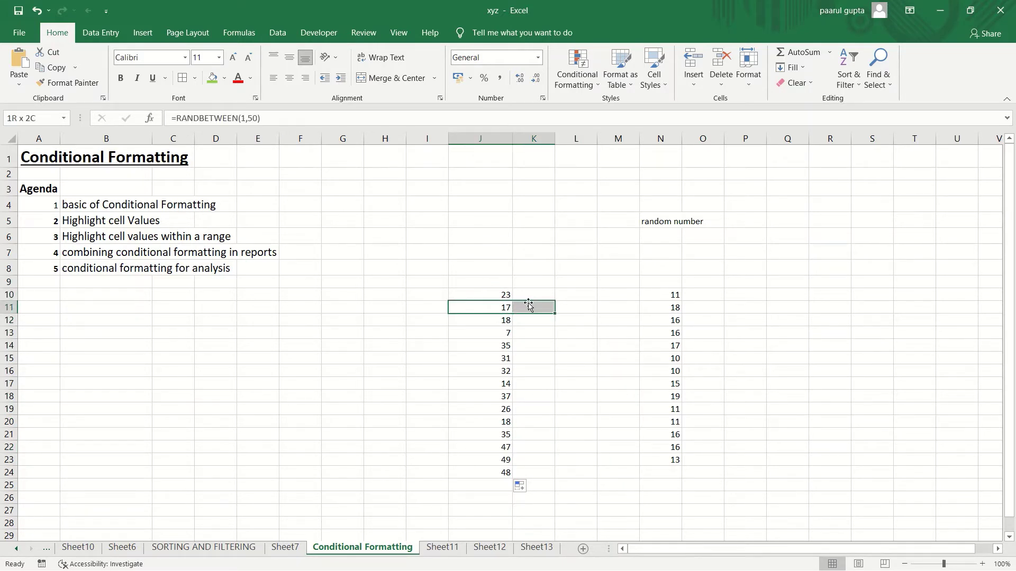
{"action": "double_click", "coordinate": [528, 303]}
{"action": "left_click", "coordinate": [528, 304]}
{"action": "left_click", "coordinate": [506, 308]}
{"action": "double_click", "coordinate": [505, 307]}
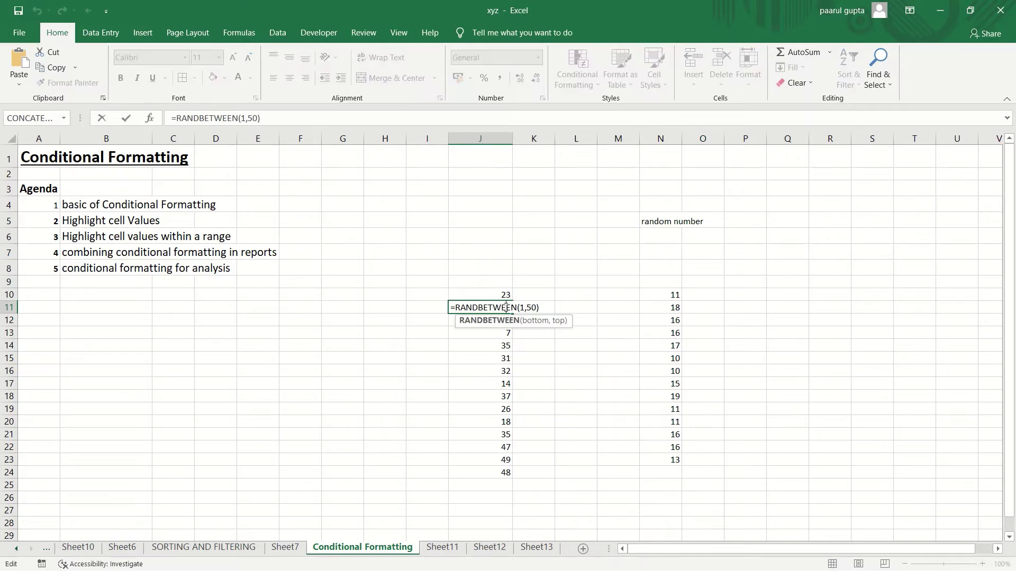
{"action": "left_click", "coordinate": [531, 348]}
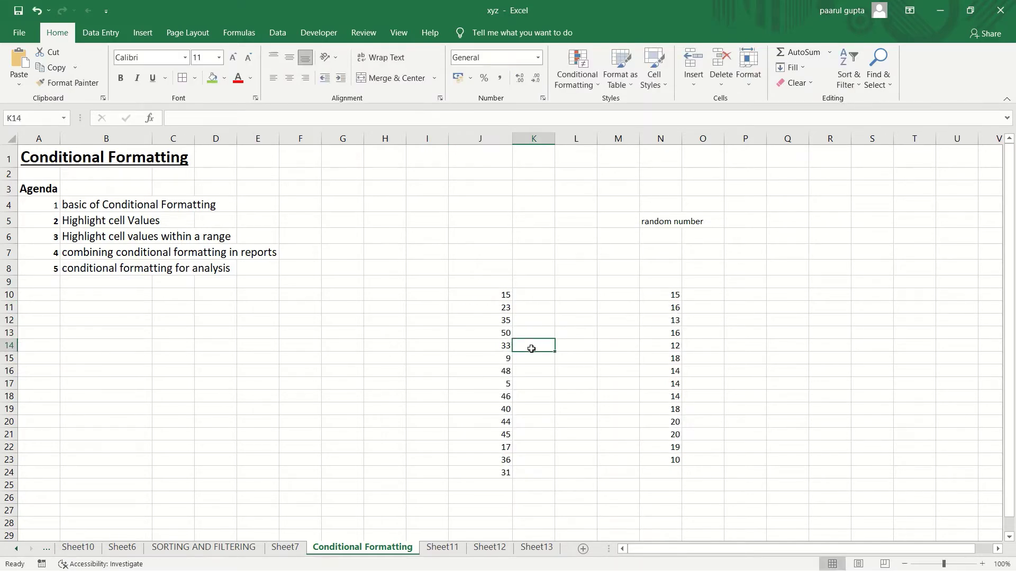
{"action": "double_click", "coordinate": [498, 327]}
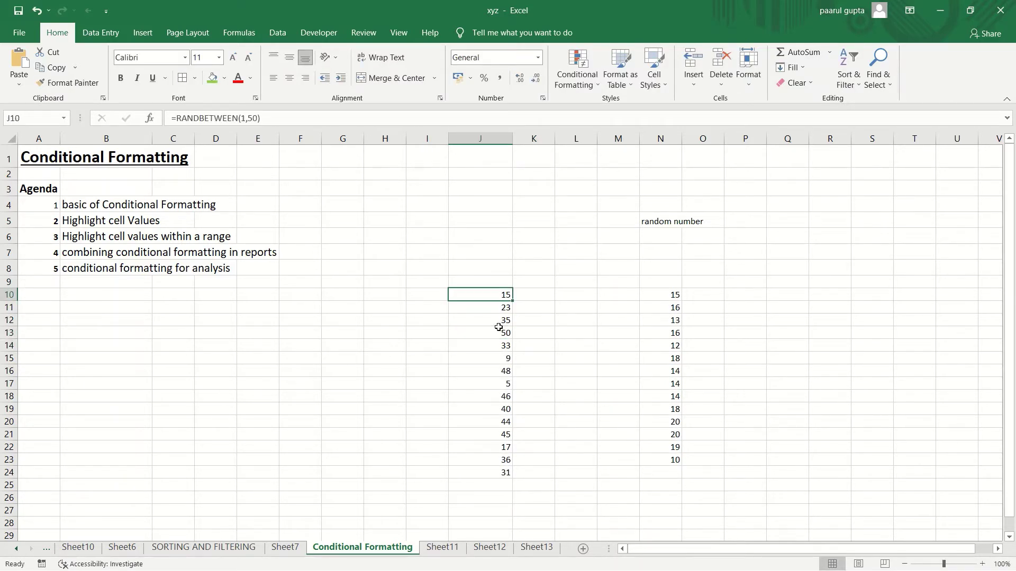
{"action": "double_click", "coordinate": [499, 327]}
{"action": "left_click", "coordinate": [498, 330]}
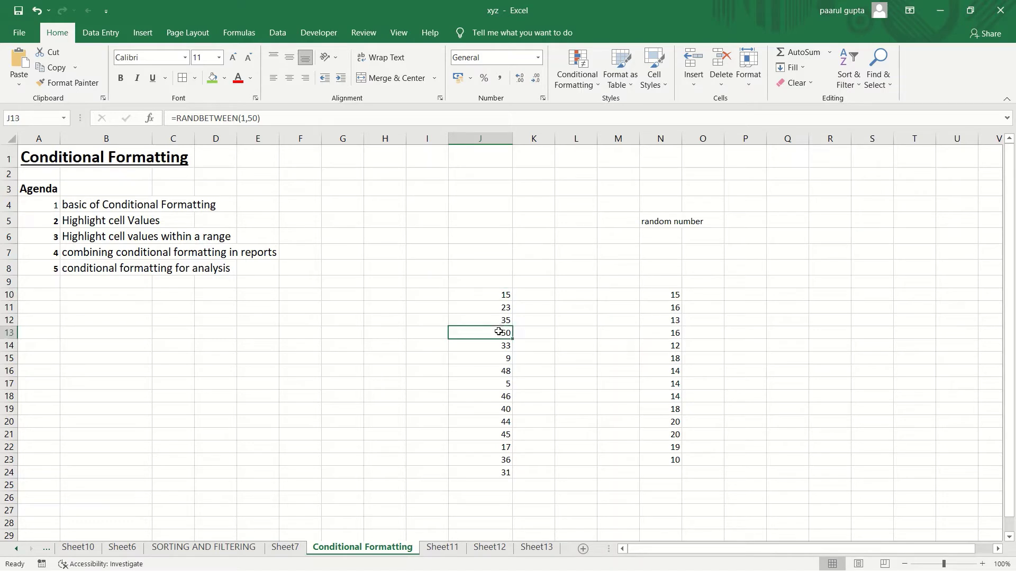
{"action": "double_click", "coordinate": [498, 332]}
{"action": "left_click", "coordinate": [536, 359]}
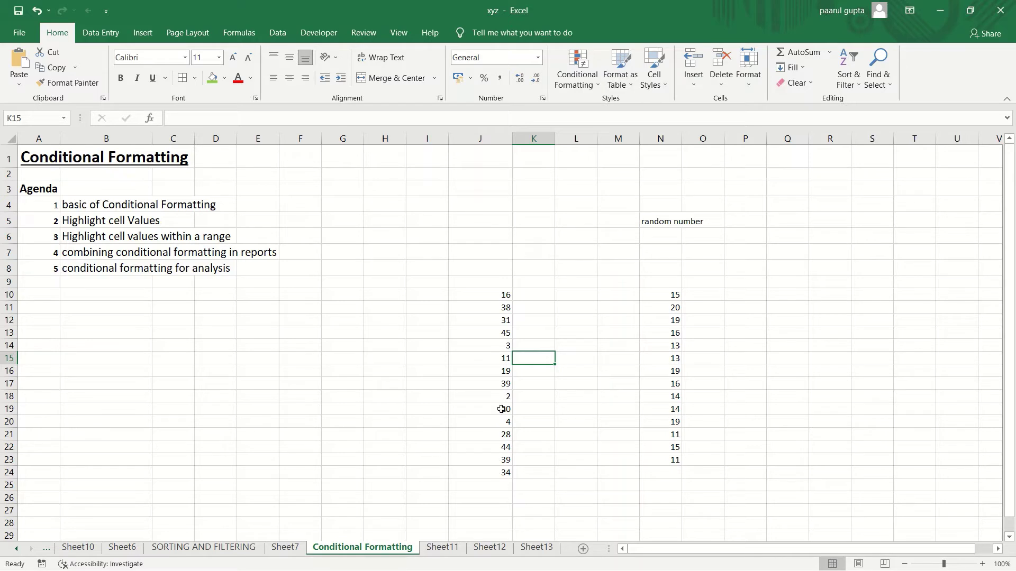
Step: Copy the random numbers in J10:J24 and paste them as values only, starting at J11
{"action": "left_click", "coordinate": [494, 297]}
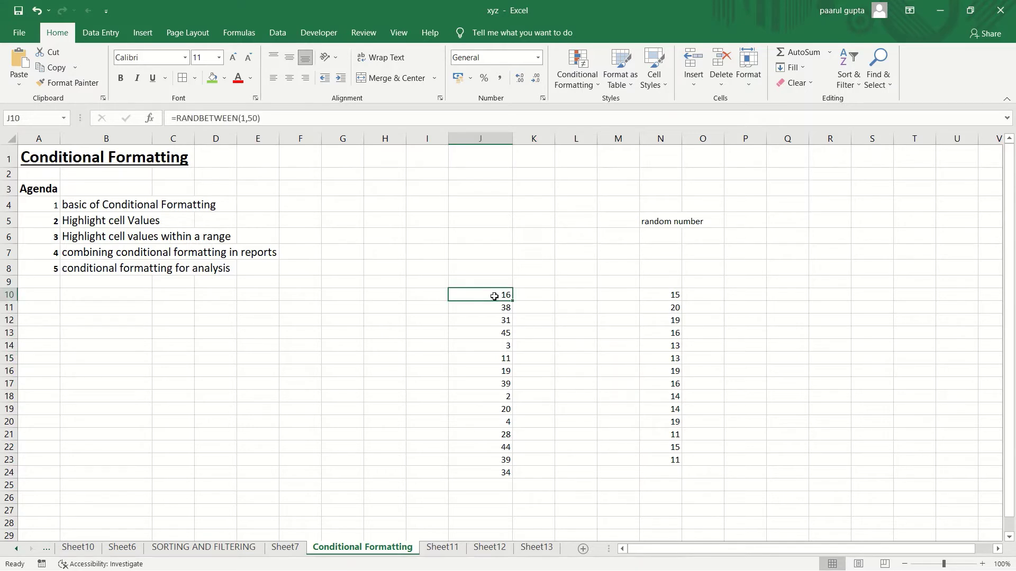
{"action": "left_click_drag", "start_coordinate": [512, 301], "coordinate": [509, 474]}
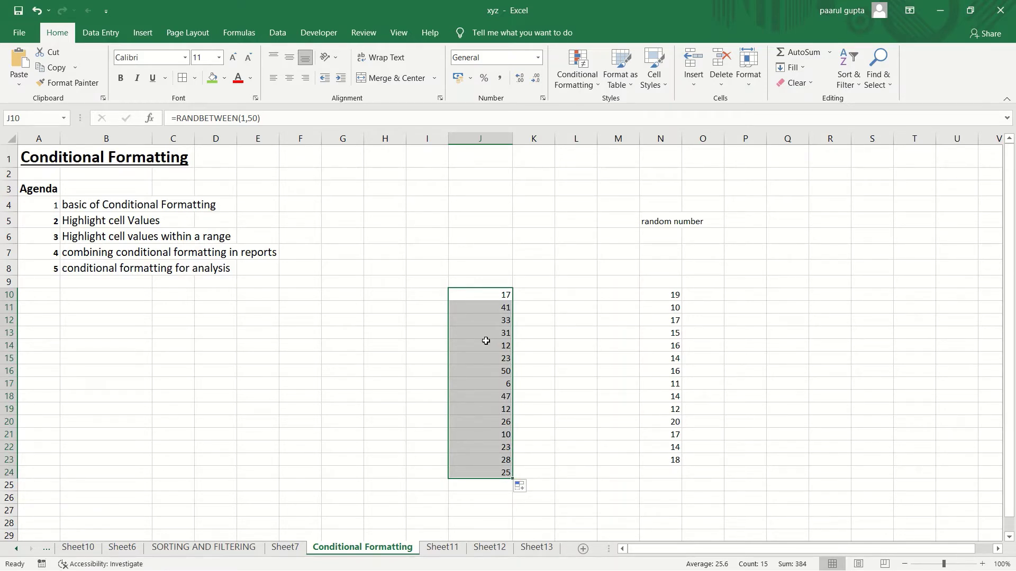
{"action": "key", "text": "ctrl+c"}
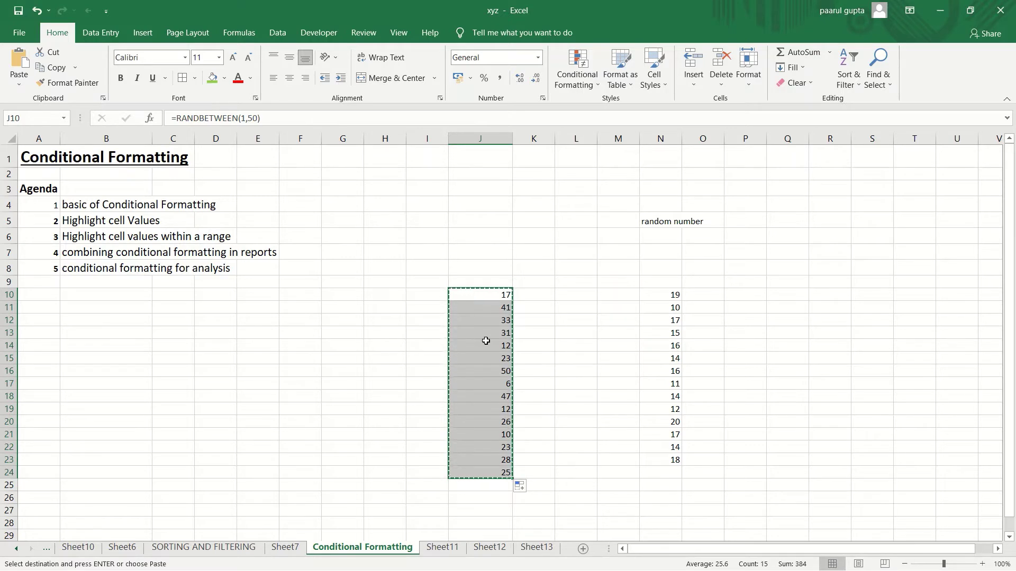
{"action": "left_click", "coordinate": [486, 340]}
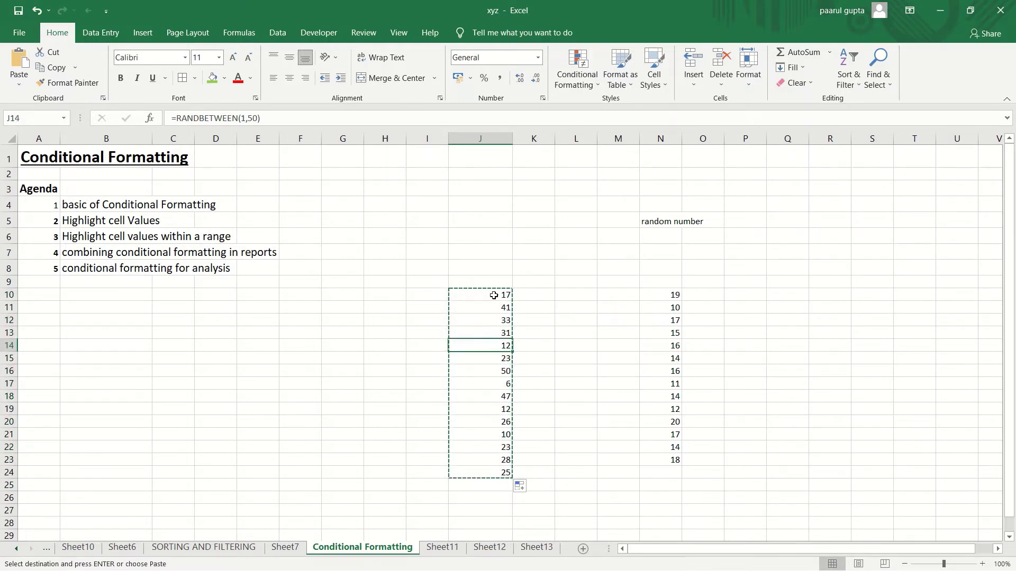
{"action": "right_click", "coordinate": [490, 307]}
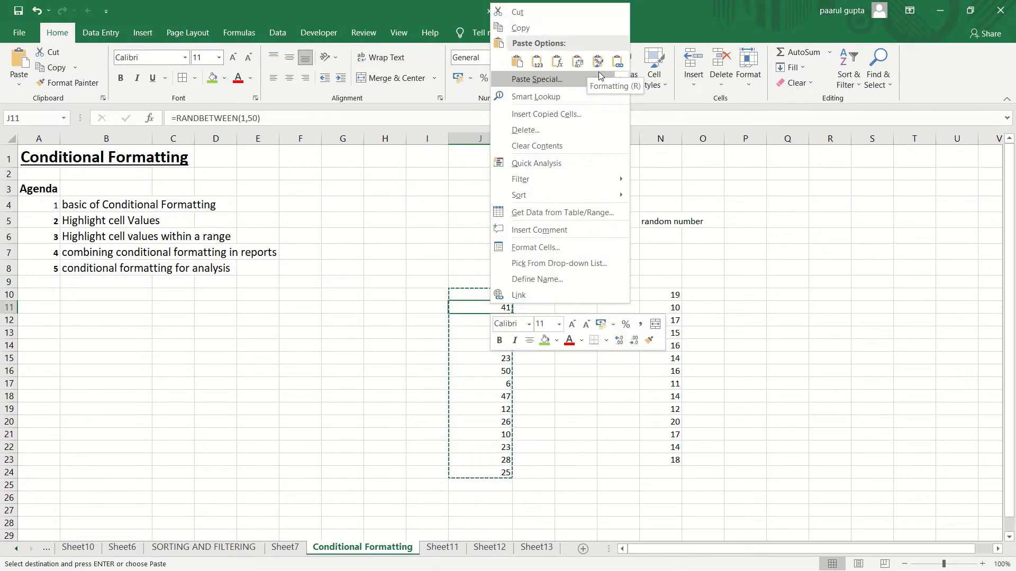
{"action": "mouse_move", "coordinate": [619, 81]}
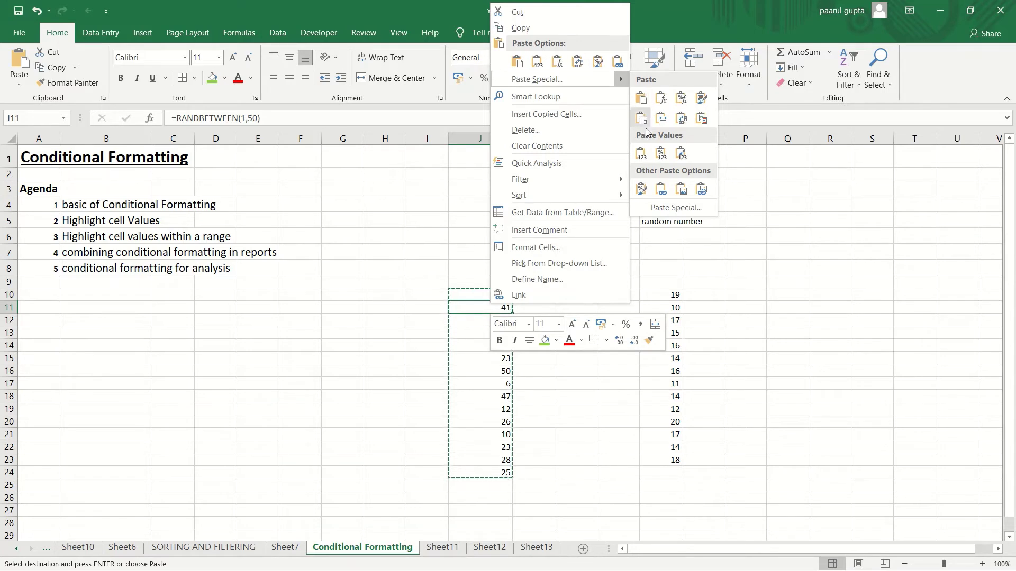
{"action": "left_click", "coordinate": [641, 155]}
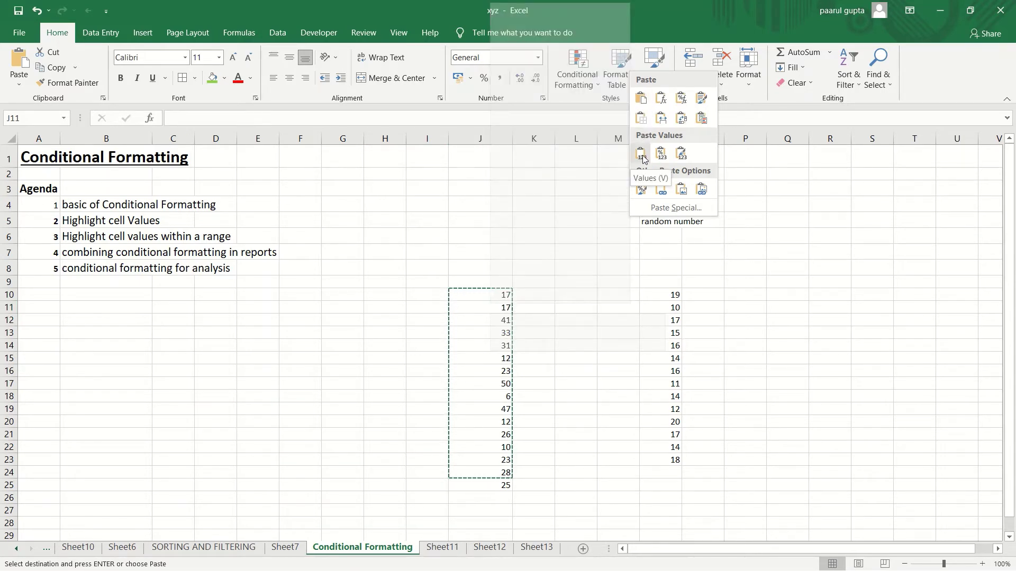
{"action": "left_click", "coordinate": [642, 155]}
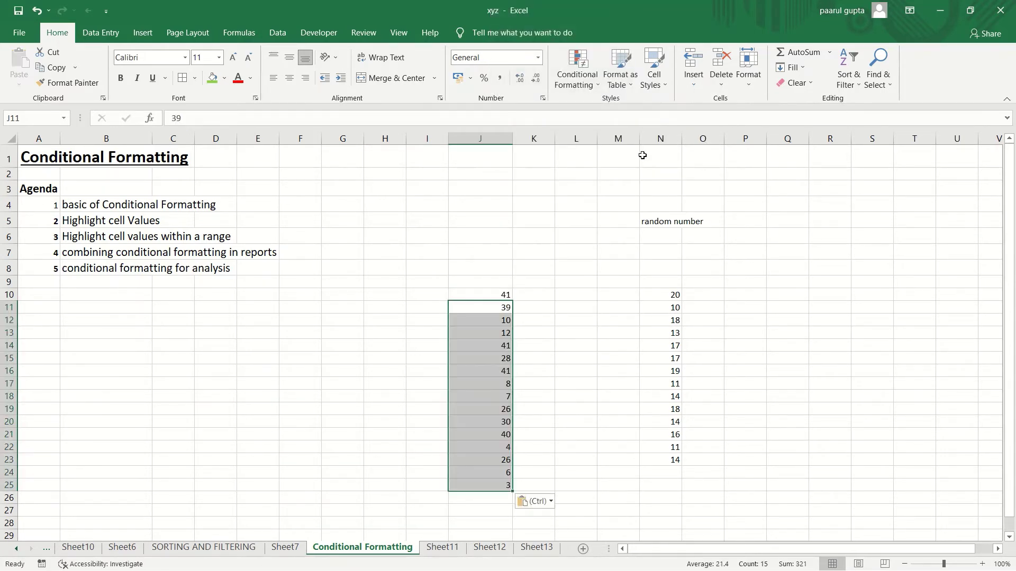
Step: Check whether cells in column J from J10 to J20 hold the formula or fixed values
{"action": "left_click", "coordinate": [556, 294]}
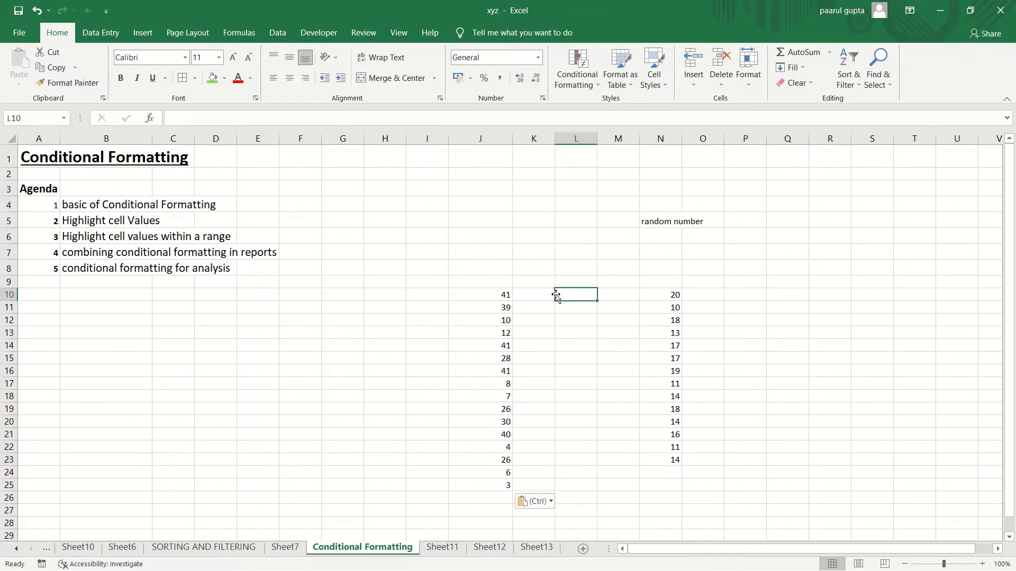
{"action": "left_click", "coordinate": [539, 319]}
{"action": "double_click", "coordinate": [505, 320]}
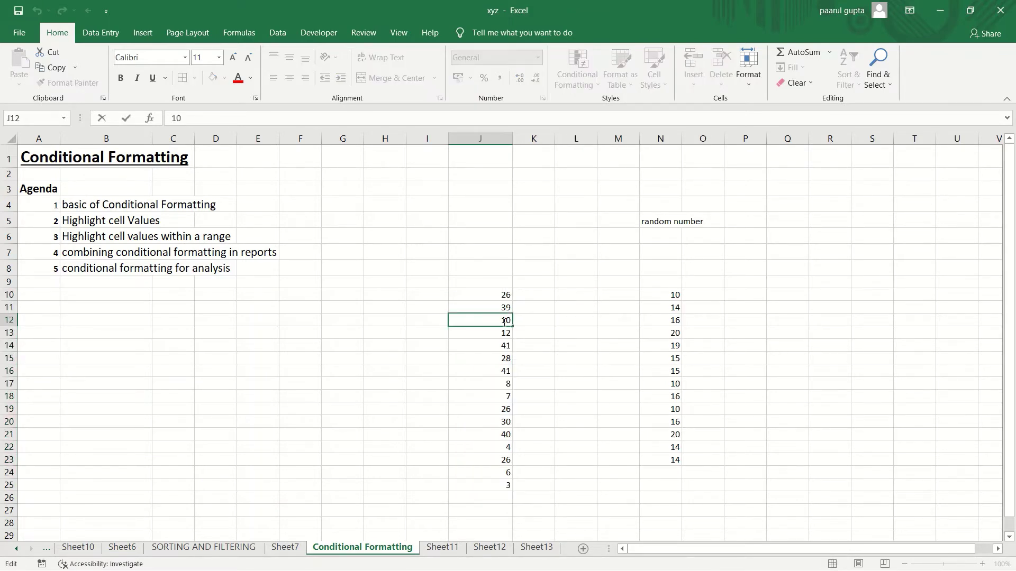
{"action": "left_click", "coordinate": [486, 334]}
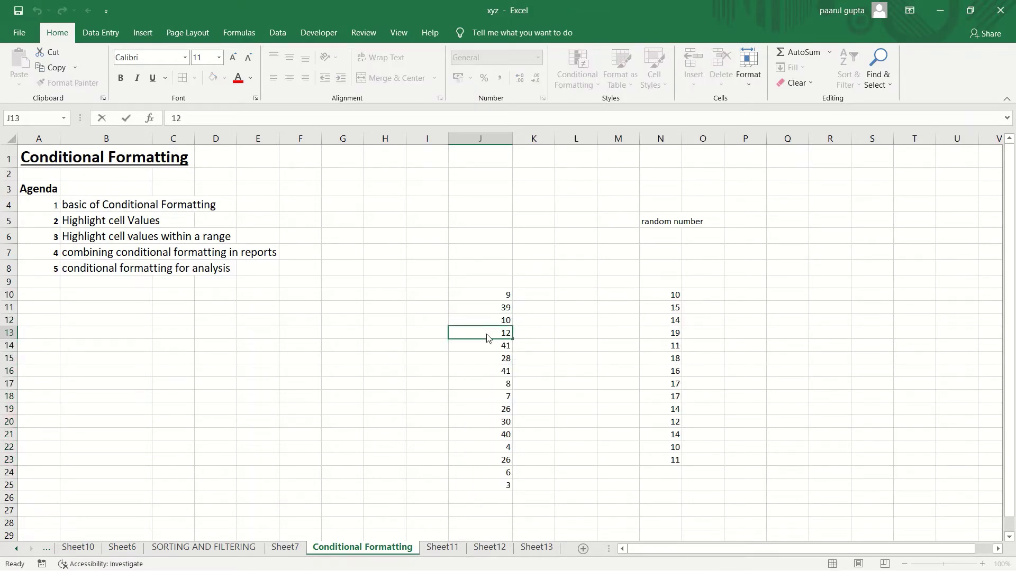
{"action": "left_click", "coordinate": [486, 309]}
{"action": "left_click", "coordinate": [483, 294]}
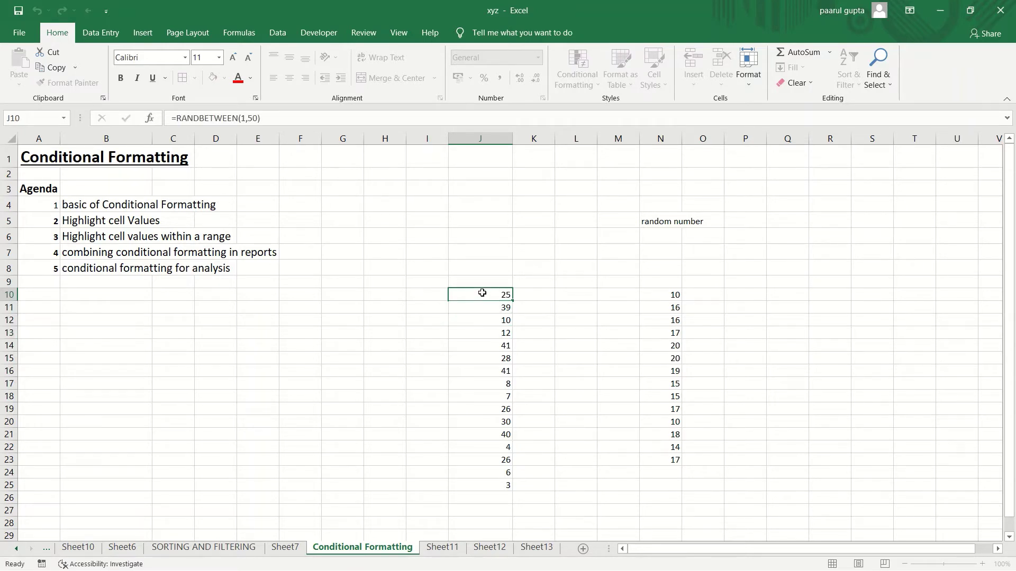
{"action": "left_click", "coordinate": [482, 311]}
{"action": "left_click", "coordinate": [481, 323]}
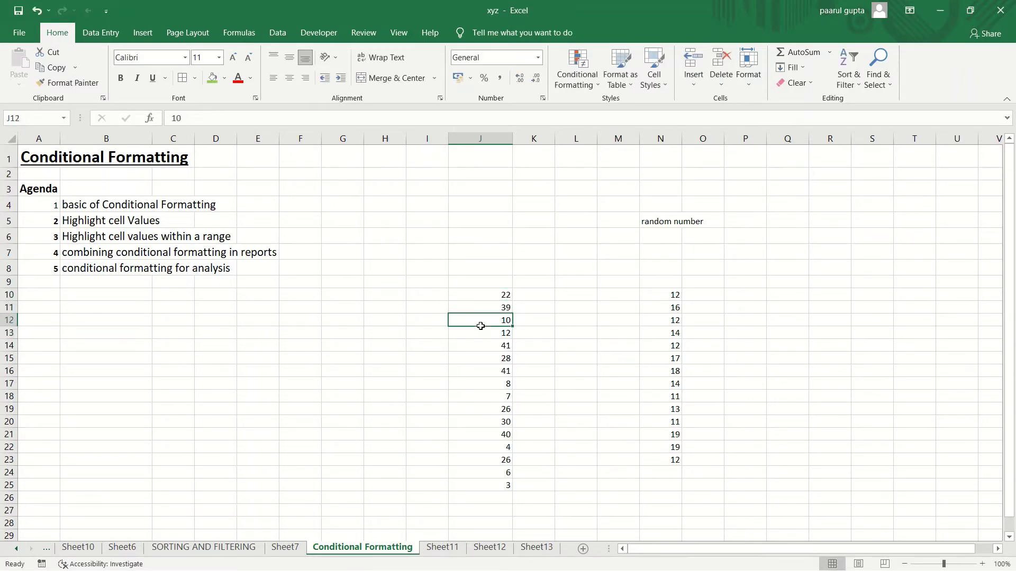
{"action": "left_click", "coordinate": [480, 369]}
{"action": "left_click", "coordinate": [482, 421]}
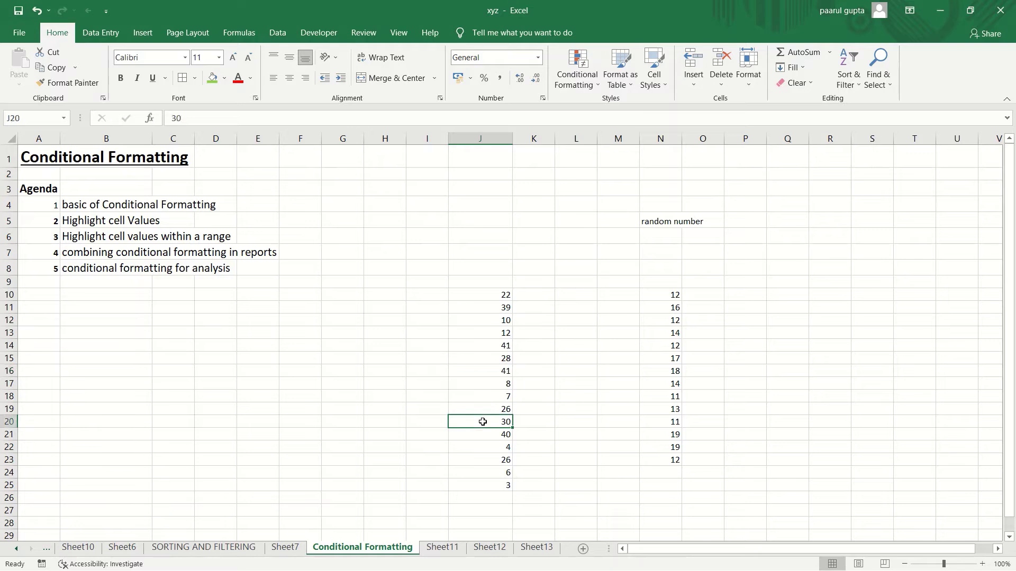
Step: Check whether J24 and J11 hold fixed values instead of the formula
{"action": "left_click", "coordinate": [491, 473]}
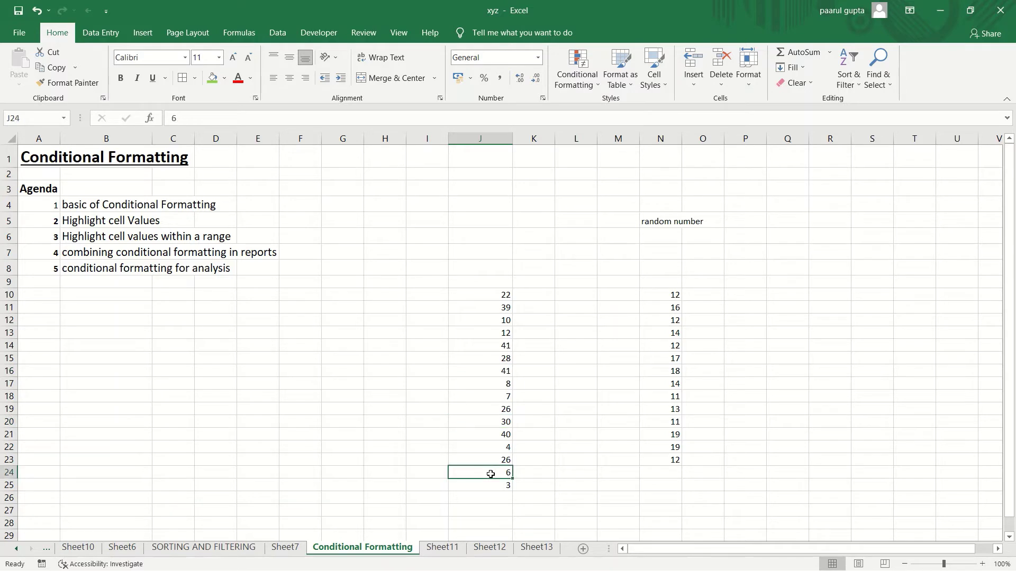
{"action": "left_click", "coordinate": [489, 309]}
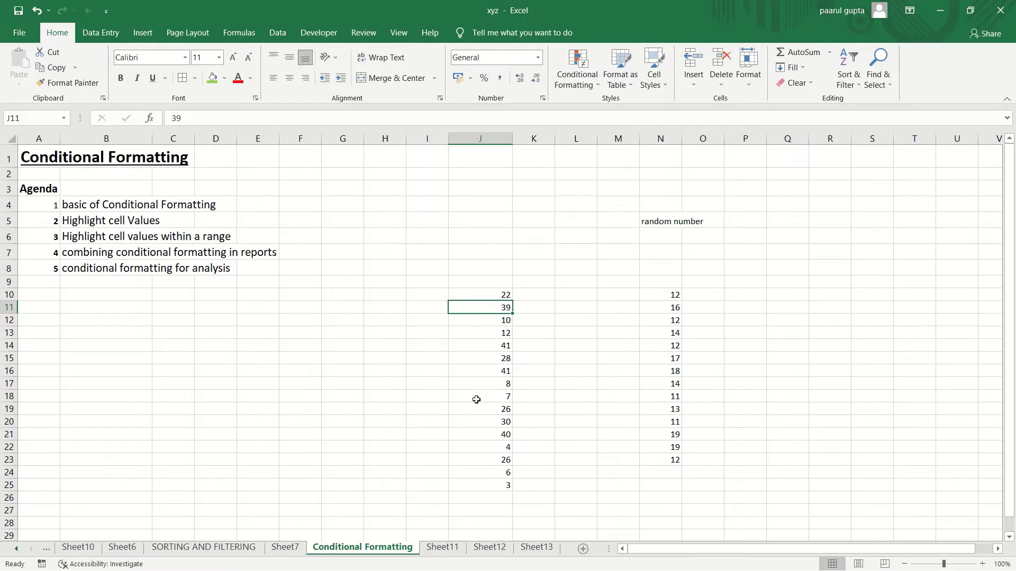
{"action": "left_click", "coordinate": [533, 468]}
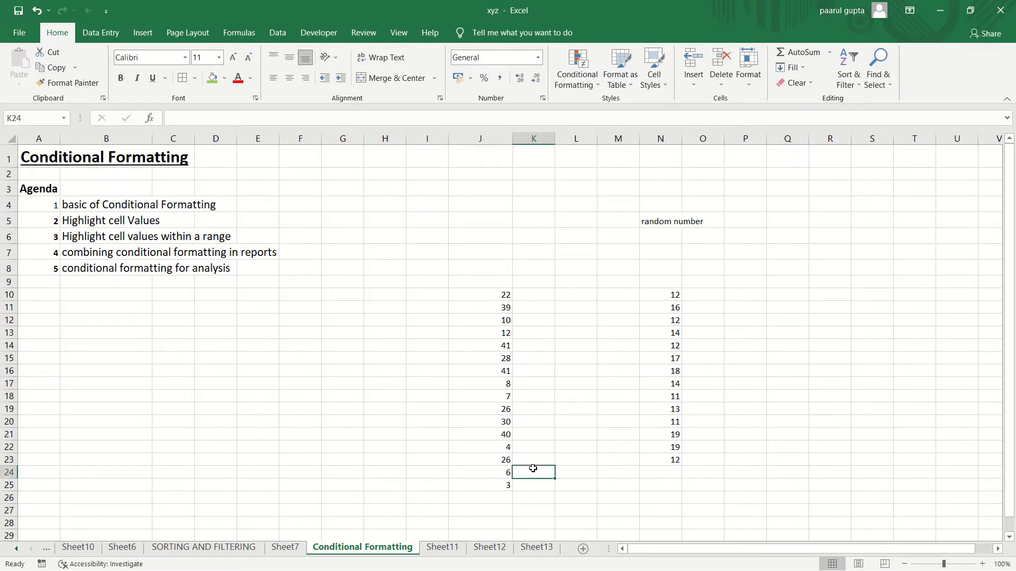
Step: Select the first exercise's values in A5:A13 on Sheet11 and open the conditional formatting options
{"action": "left_click", "coordinate": [457, 554]}
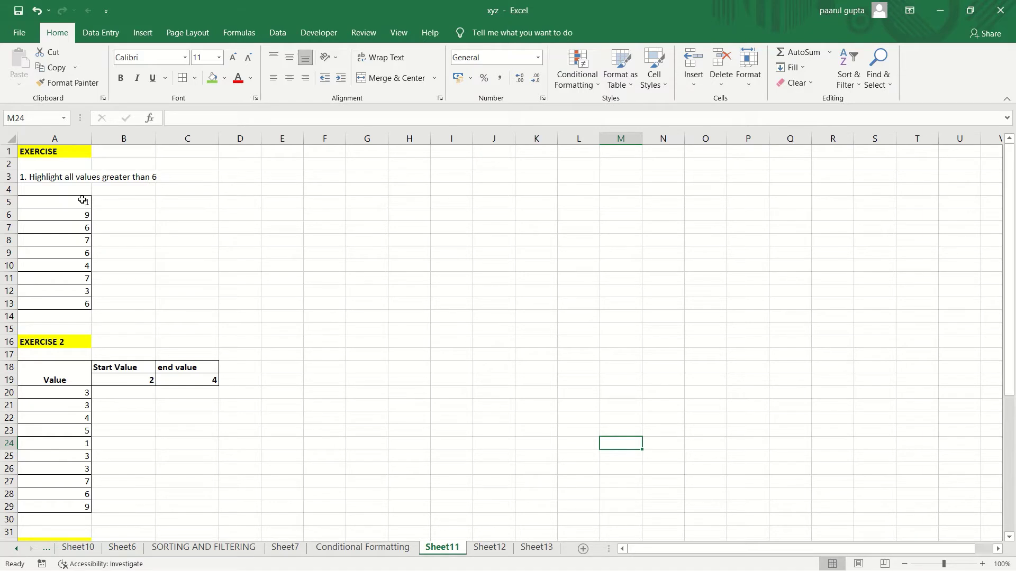
{"action": "left_click_drag", "start_coordinate": [82, 200], "coordinate": [55, 312]}
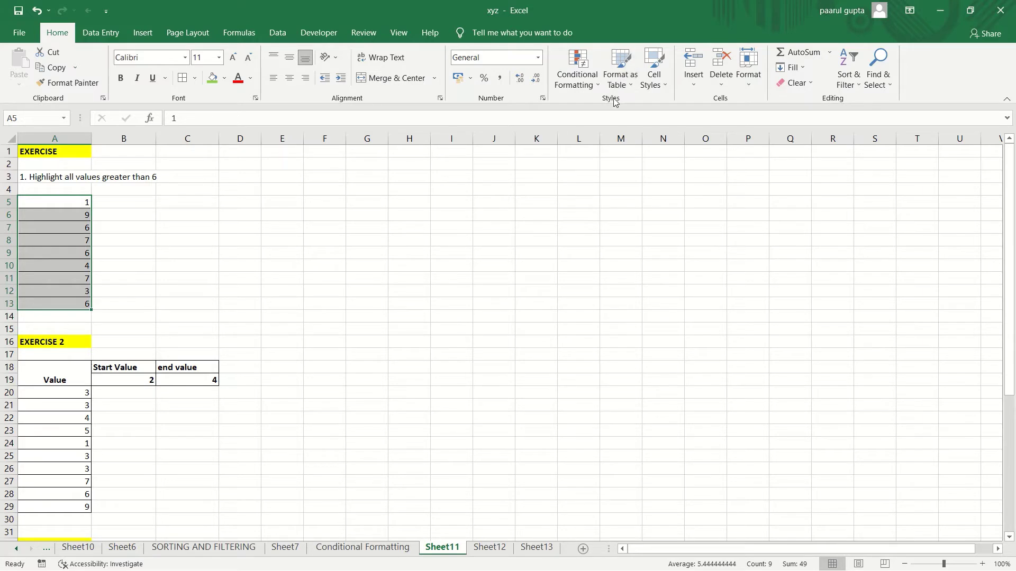
{"action": "left_click", "coordinate": [586, 86]}
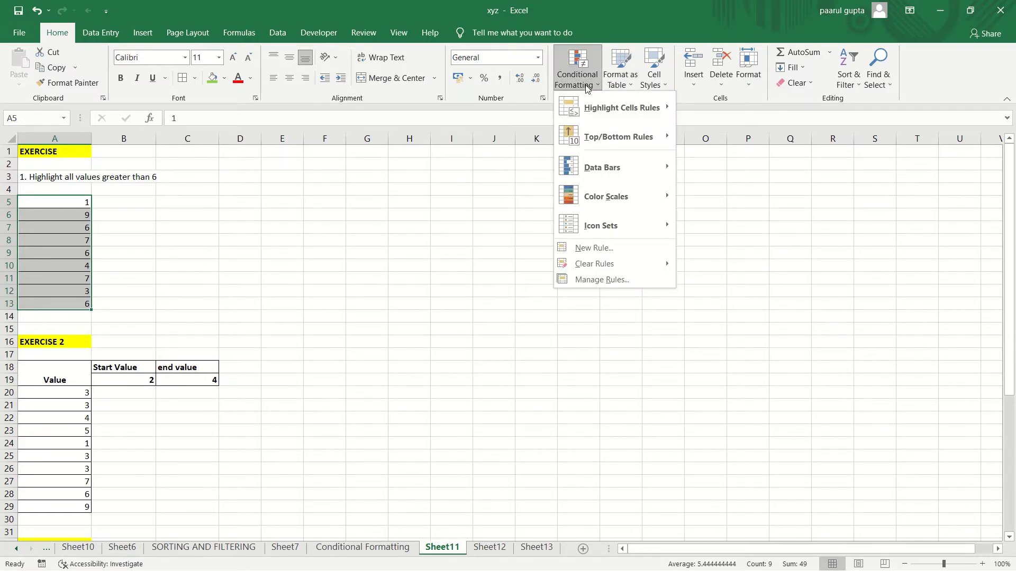
Step: Examine the conditional formatting rule categories, from Highlight Cells and Top/Bottom Rules to Data Bars, Color Scales and Icon Sets
{"action": "mouse_move", "coordinate": [603, 109]}
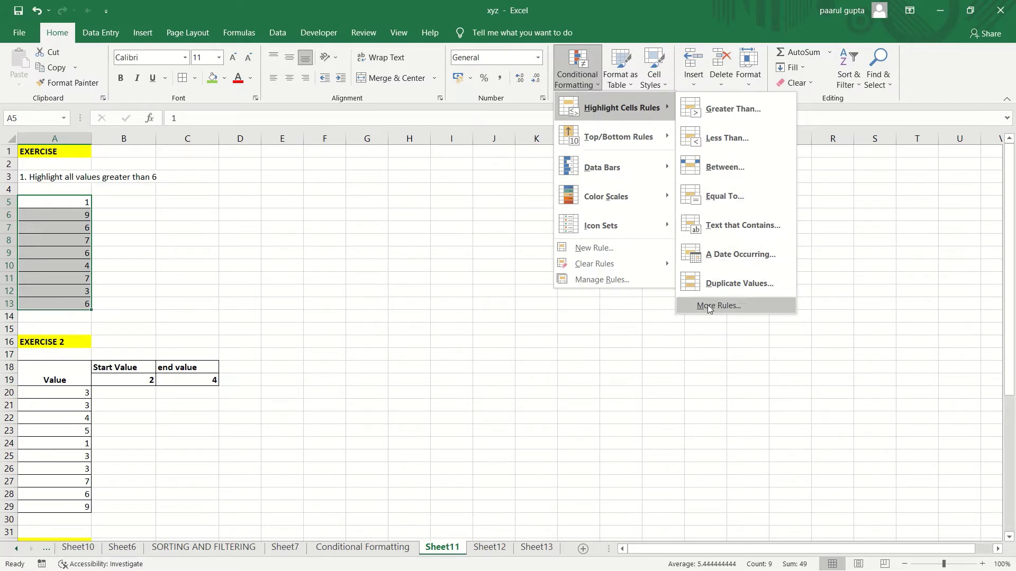
{"action": "mouse_move", "coordinate": [656, 143]}
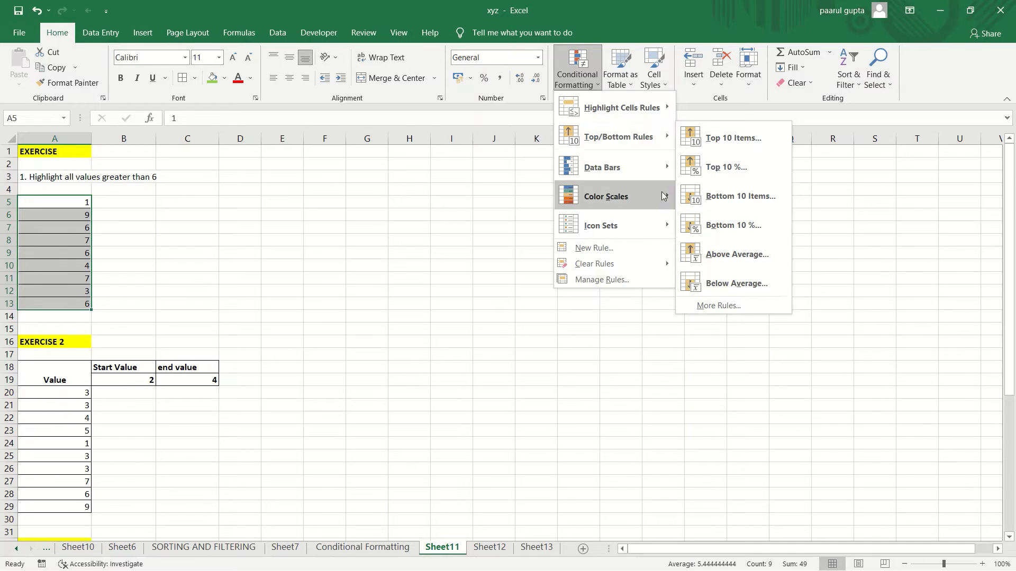
{"action": "mouse_move", "coordinate": [663, 161]}
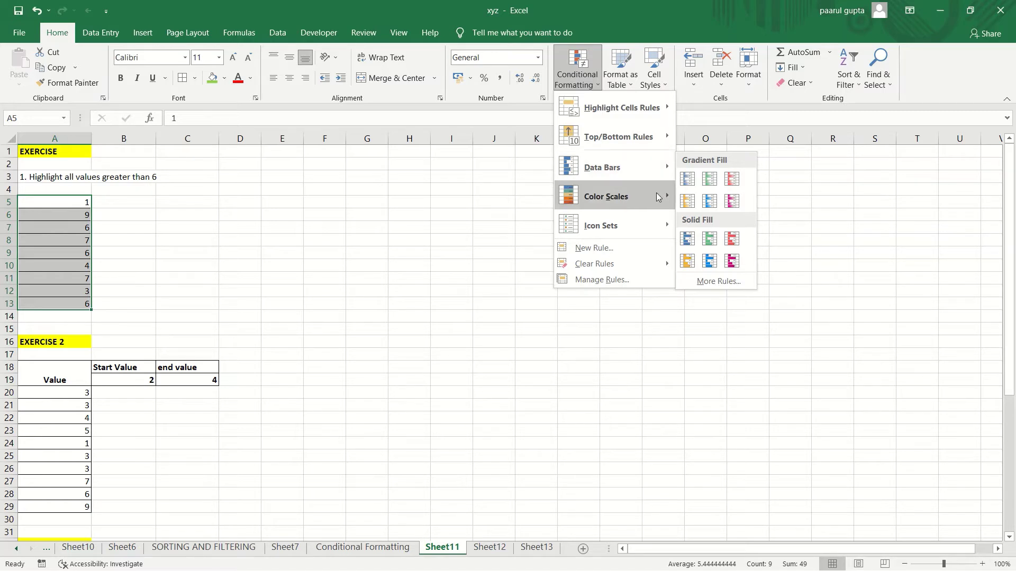
{"action": "mouse_move", "coordinate": [658, 196]}
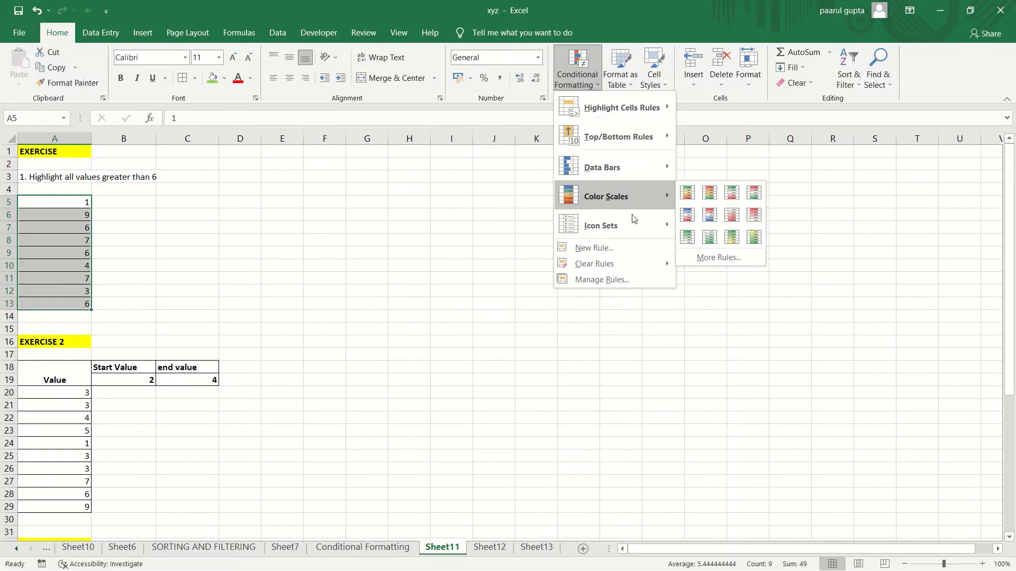
{"action": "mouse_move", "coordinate": [627, 226]}
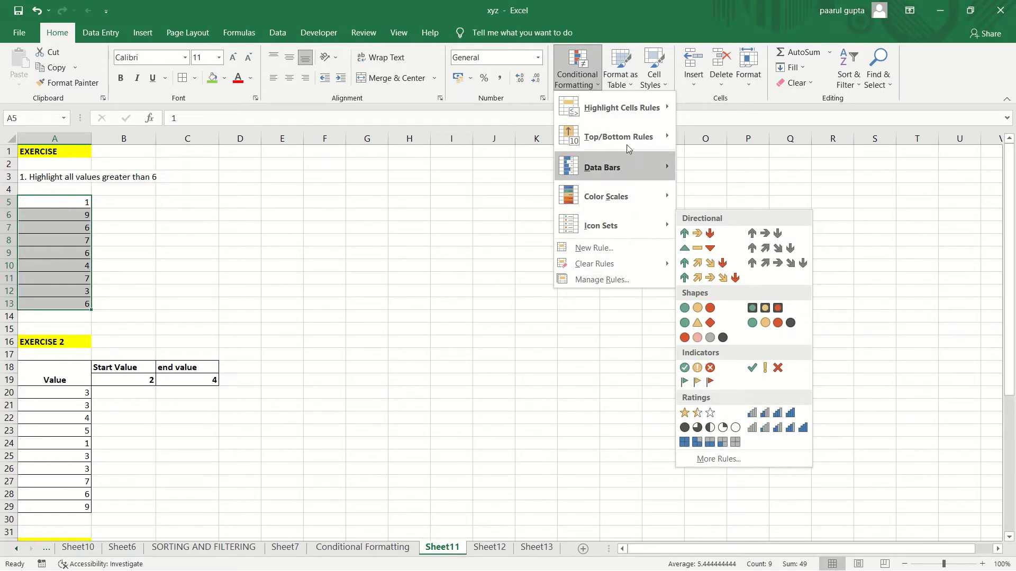
{"action": "mouse_move", "coordinate": [627, 141]}
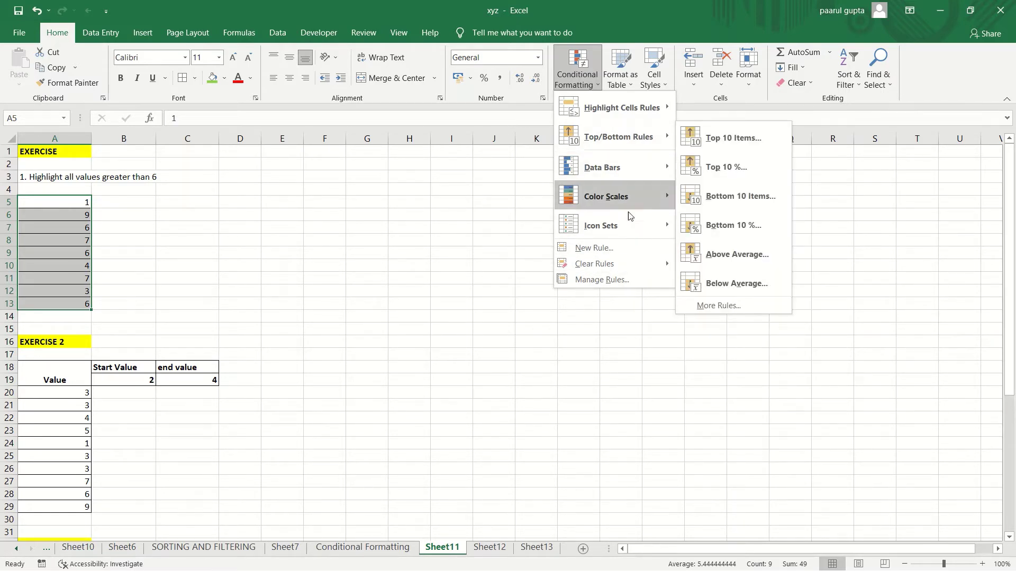
Step: Start a Greater Than highlight rule for the values in A5:A13
{"action": "mouse_move", "coordinate": [648, 108]}
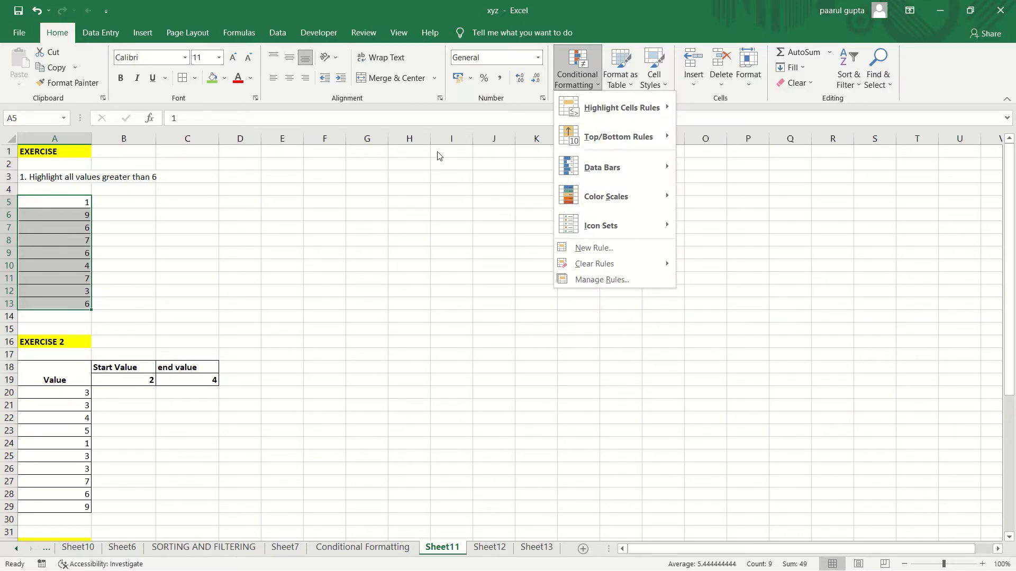
{"action": "mouse_move", "coordinate": [586, 127]}
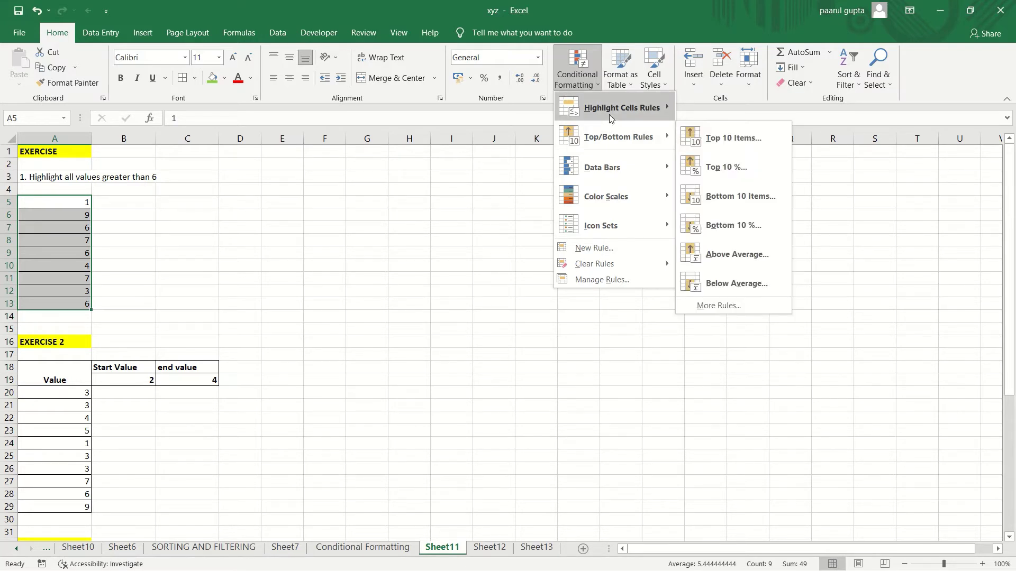
{"action": "mouse_move", "coordinate": [617, 110]}
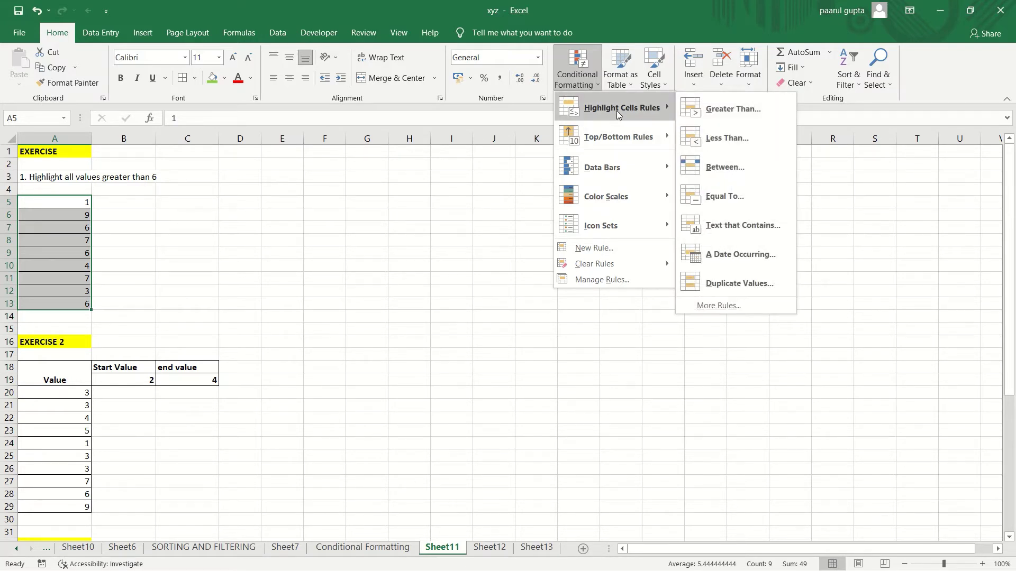
{"action": "left_click", "coordinate": [731, 110]}
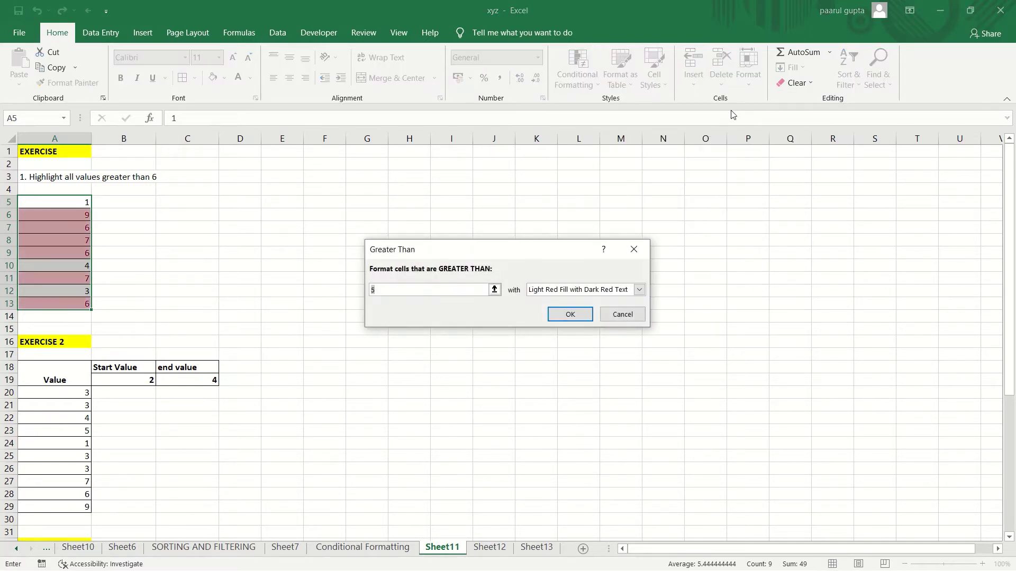
{"action": "left_click", "coordinate": [405, 290]}
{"action": "left_click", "coordinate": [495, 289]}
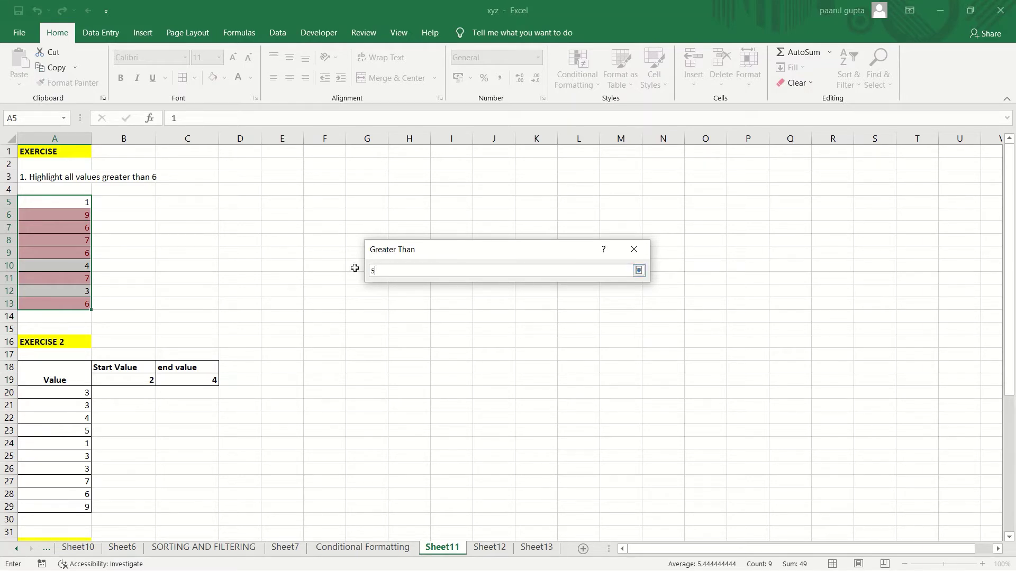
{"action": "left_click", "coordinate": [198, 182]}
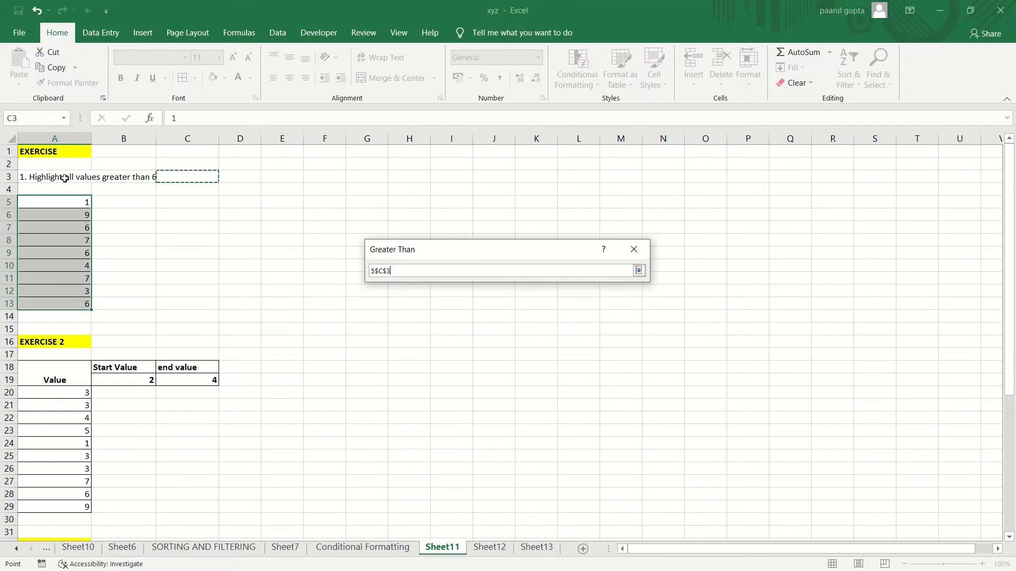
{"action": "left_click", "coordinate": [640, 270]}
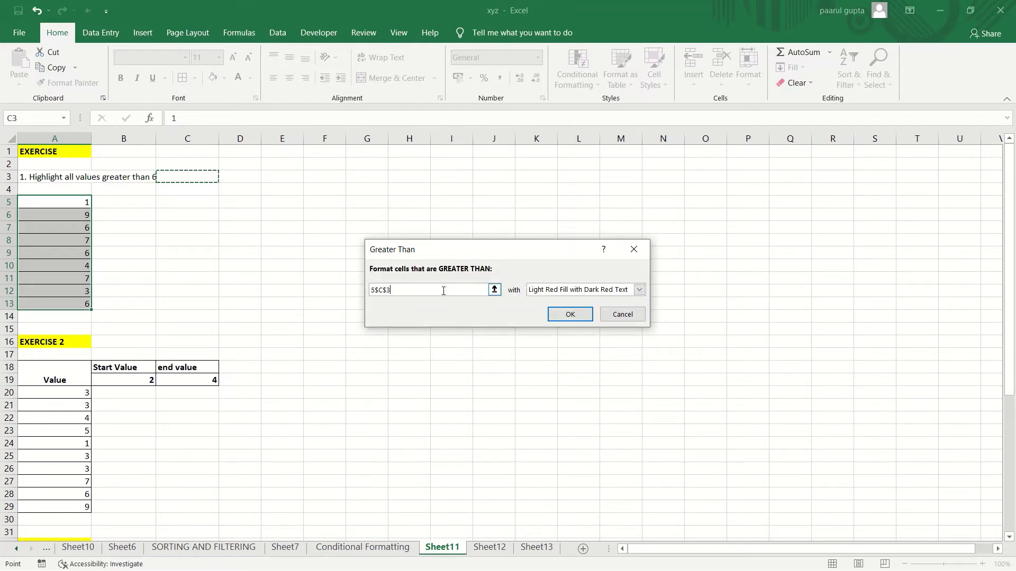
Step: Set the Greater Than threshold to 6 with Light Red Fill with Dark Red Text and apply the rule to A5:A13
{"action": "key", "text": "BackSpace"}
{"action": "key", "text": "BackSpace"}
{"action": "key", "text": "BackSpace"}
{"action": "key", "text": "BackSpace"}
{"action": "key", "text": "BackSpace"}
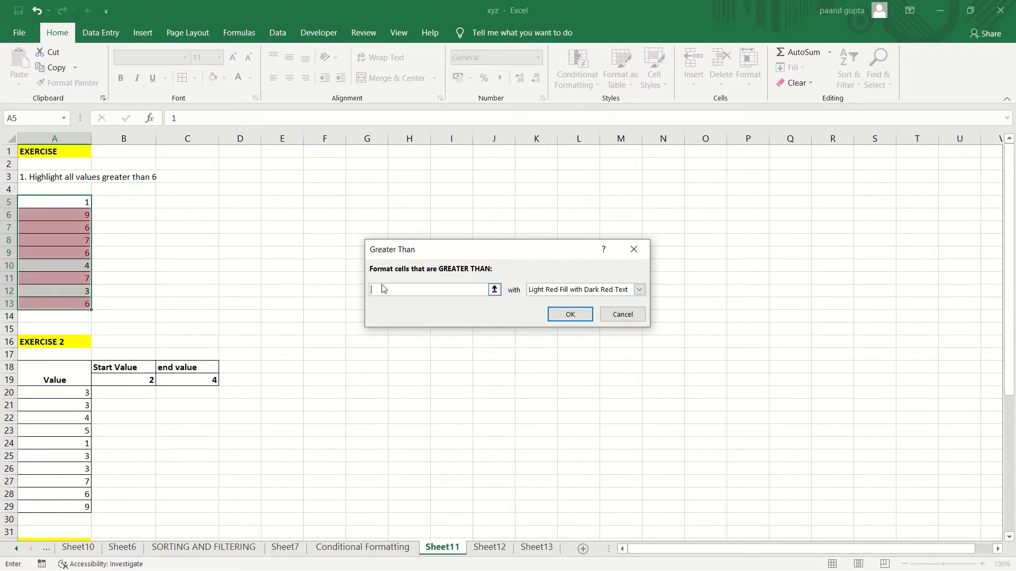
{"action": "type", "text": "6"}
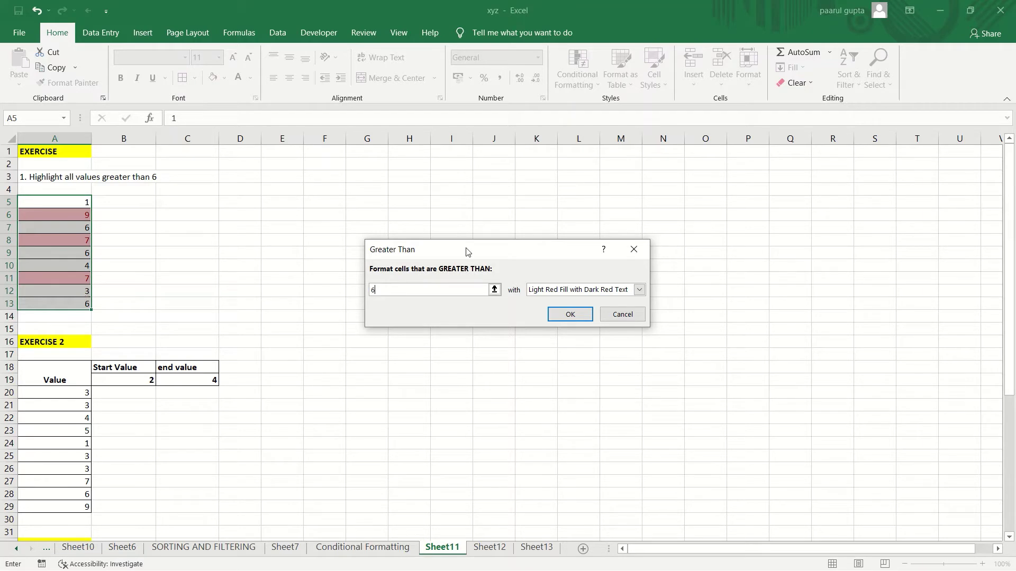
{"action": "left_click", "coordinate": [639, 290]}
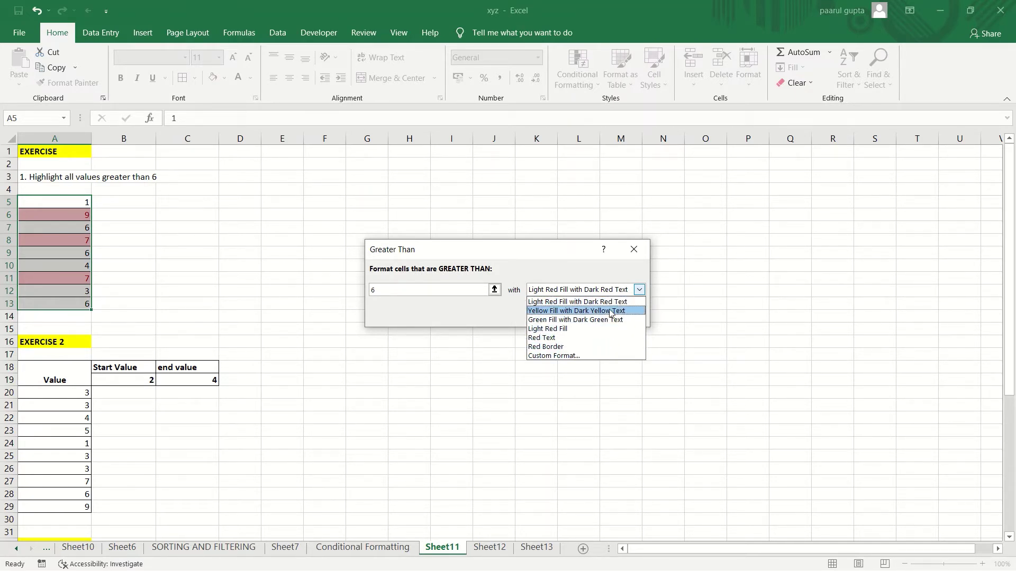
{"action": "left_click", "coordinate": [623, 303]}
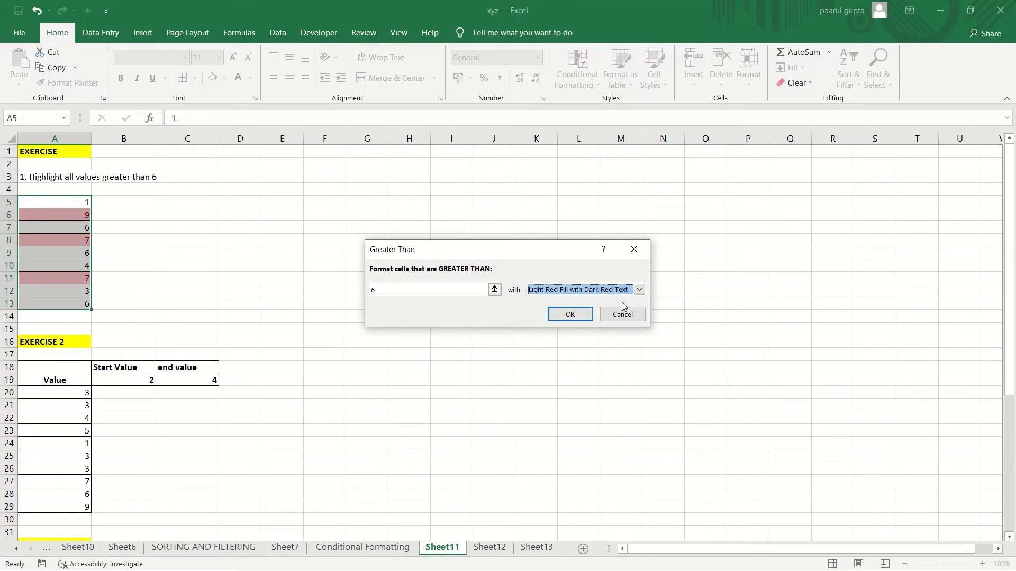
{"action": "left_click", "coordinate": [576, 312]}
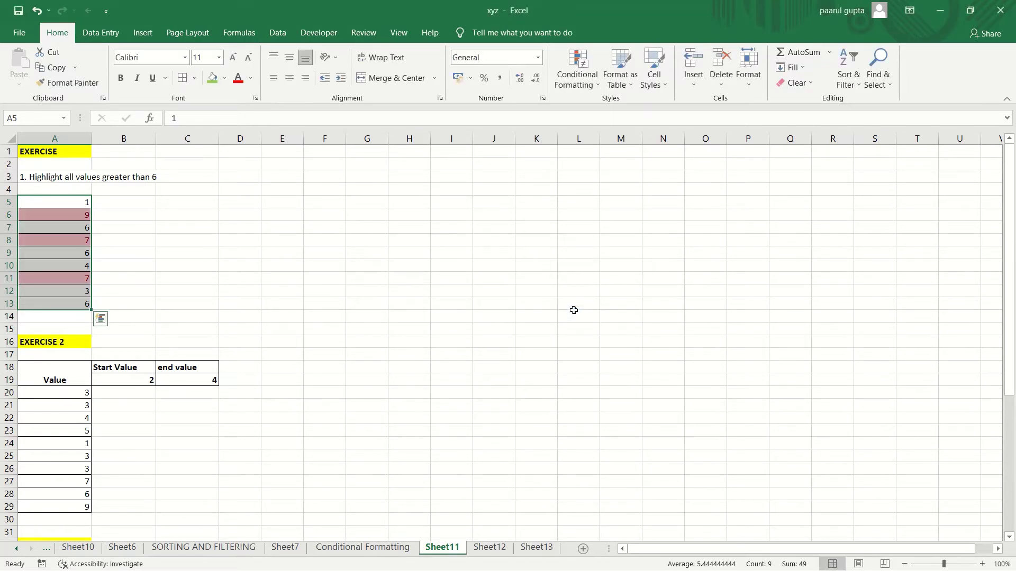
{"action": "left_click", "coordinate": [223, 252]}
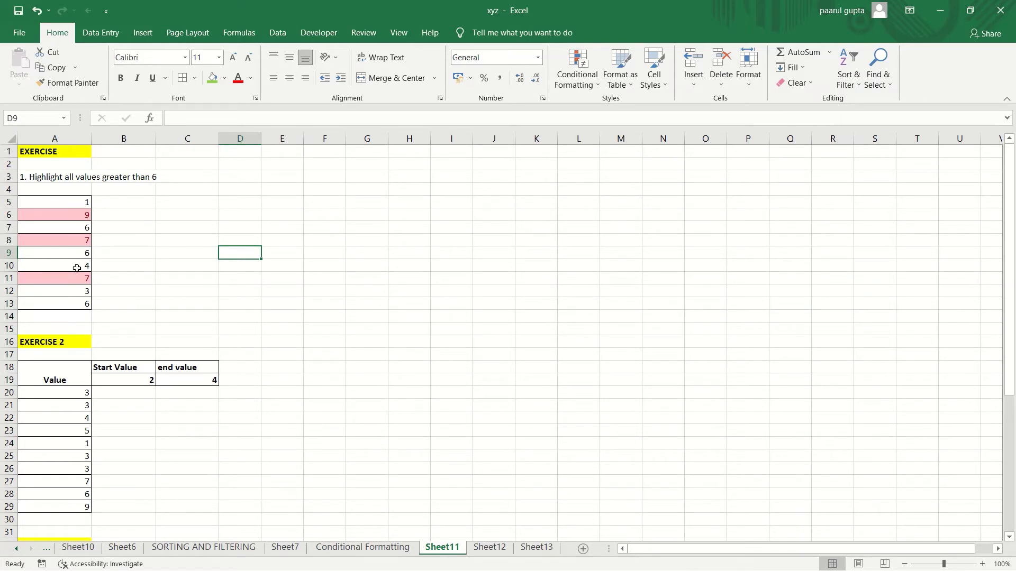
Step: Reselect A5:A13 and open the Conditional Formatting Rules Manager for that range
{"action": "left_click_drag", "start_coordinate": [77, 202], "coordinate": [57, 296]}
{"action": "left_click", "coordinate": [64, 203]}
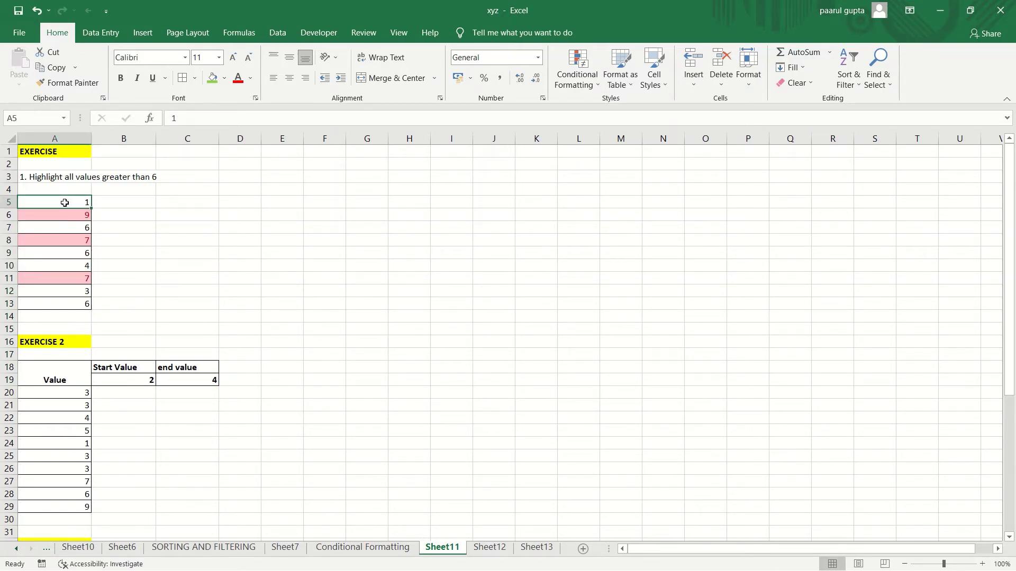
{"action": "left_click_drag", "start_coordinate": [64, 203], "coordinate": [67, 302]}
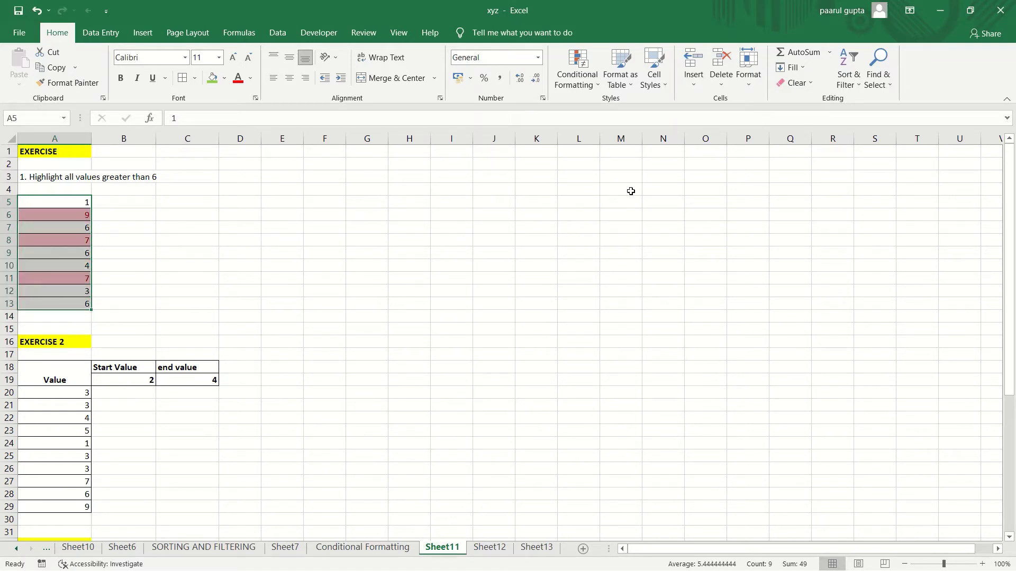
{"action": "left_click", "coordinate": [587, 85]}
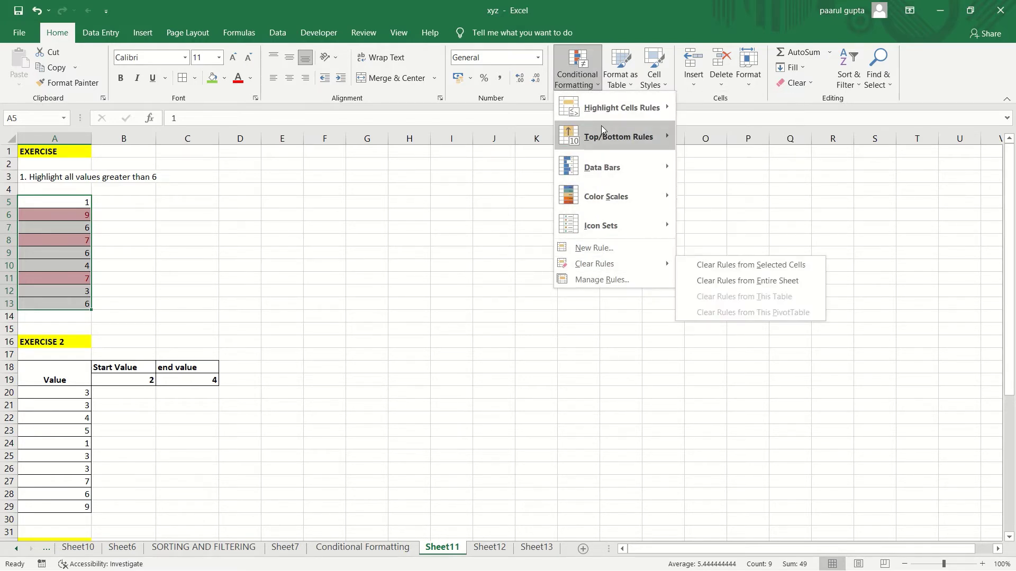
{"action": "mouse_move", "coordinate": [607, 114]}
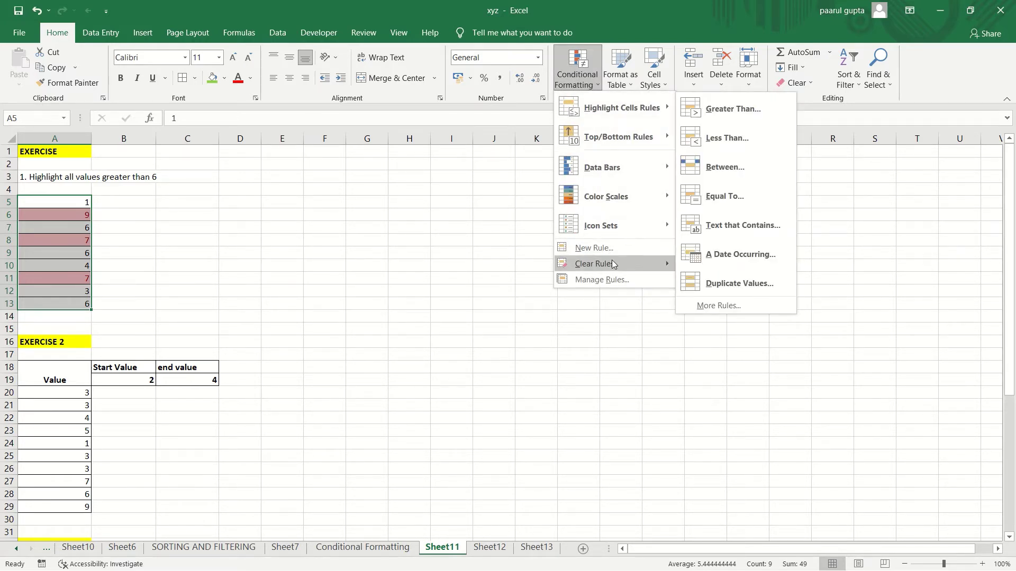
{"action": "mouse_move", "coordinate": [613, 265]}
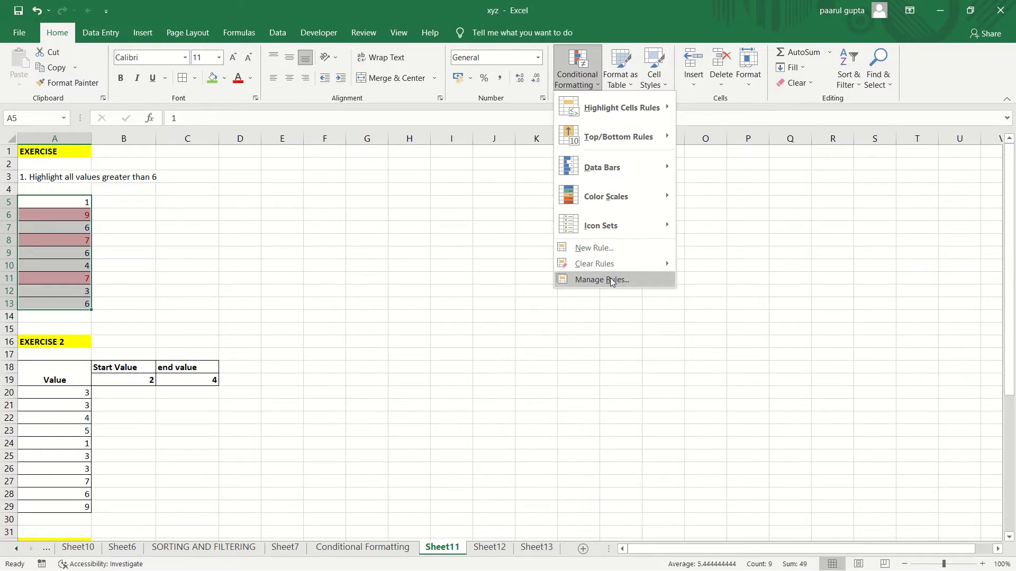
{"action": "left_click", "coordinate": [610, 278]}
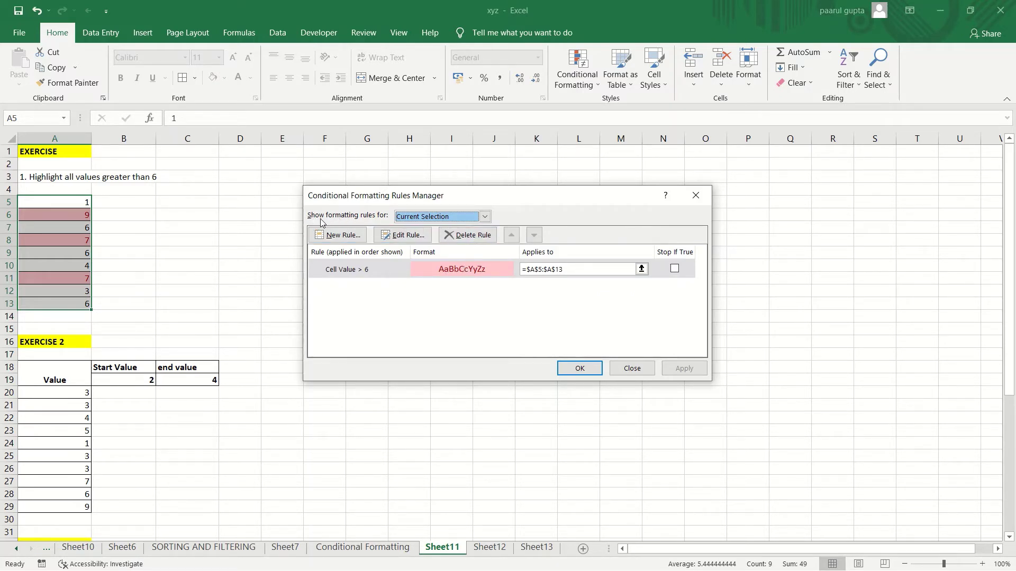
Step: Show the formatting rules for Current Selection and open the Cell Value > 6 rule for editing
{"action": "left_click", "coordinate": [486, 216]}
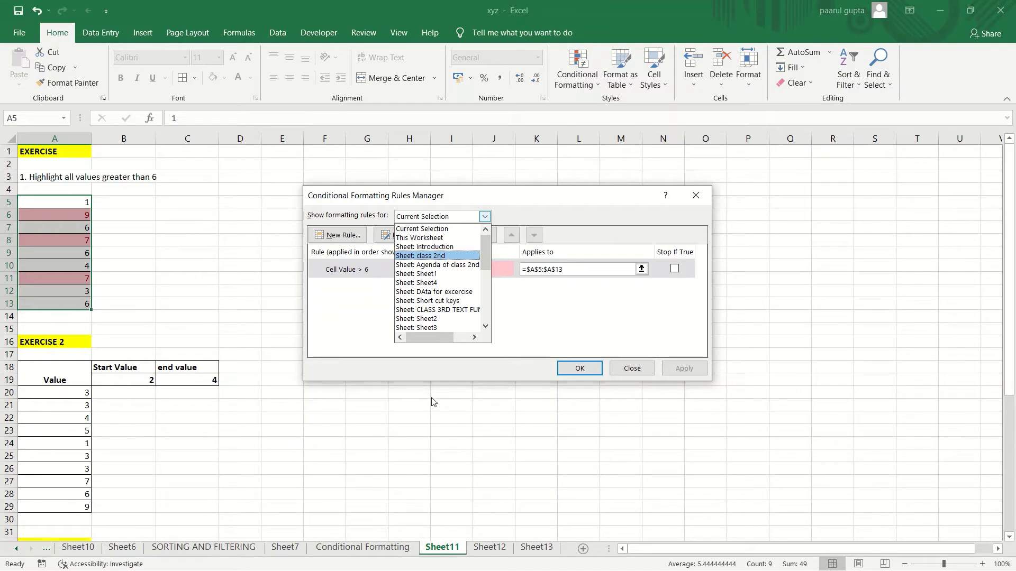
{"action": "left_click", "coordinate": [437, 229]}
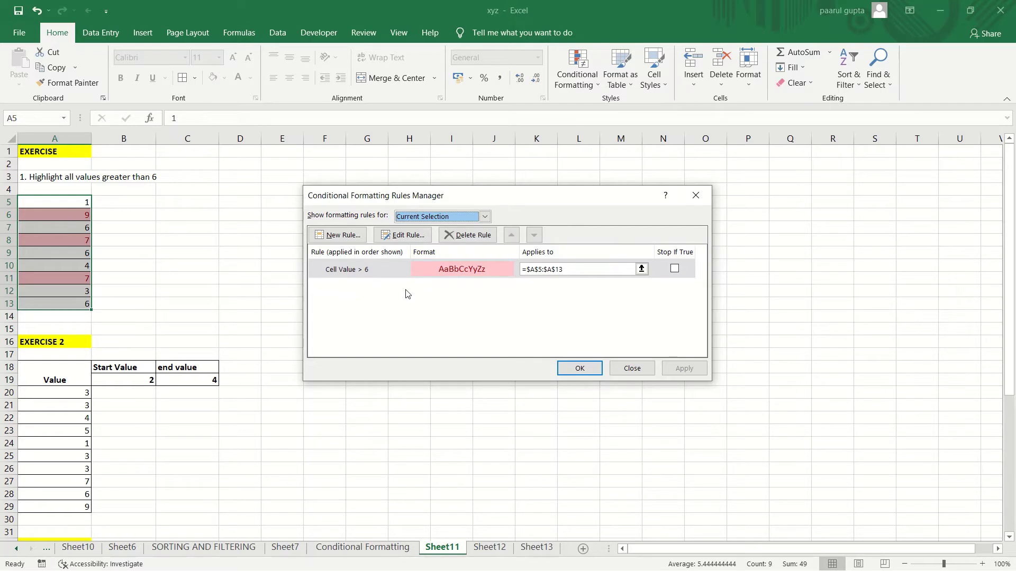
{"action": "left_click", "coordinate": [433, 271]}
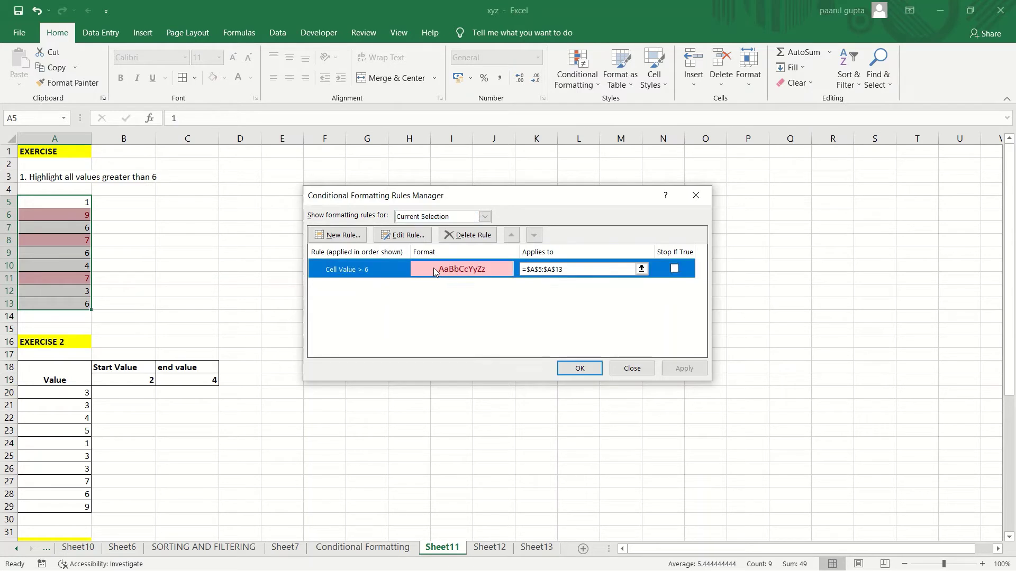
{"action": "double_click", "coordinate": [434, 268]}
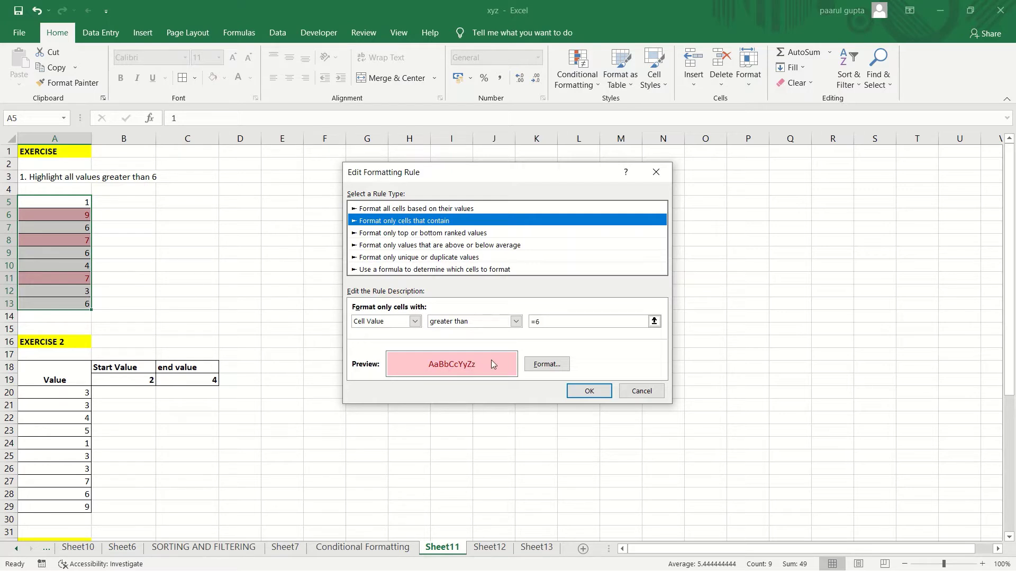
Step: Set the Cell Value > 6 rule's font format to Bold in the standard light green color
{"action": "left_click", "coordinate": [546, 364]}
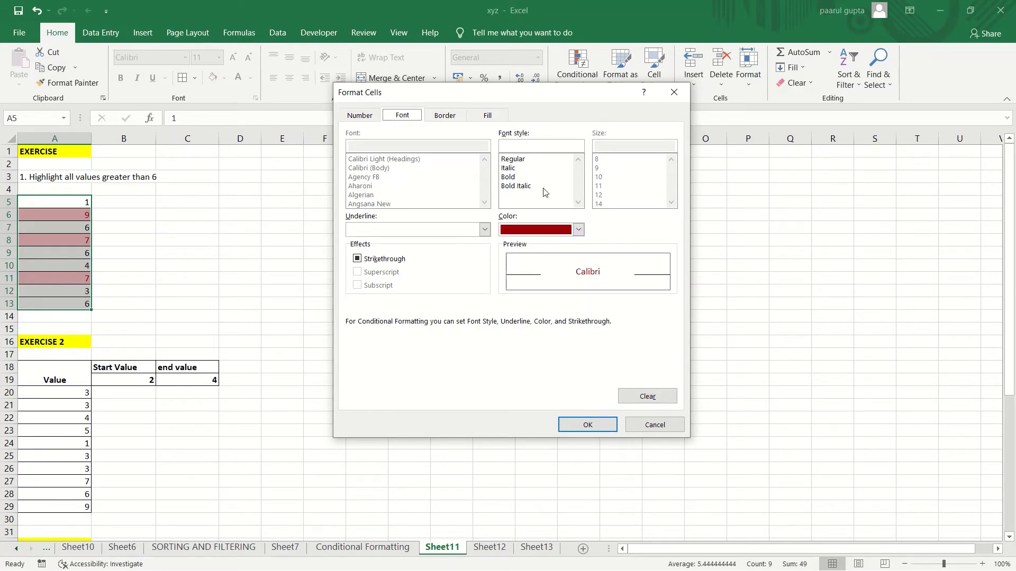
{"action": "left_click", "coordinate": [505, 178]}
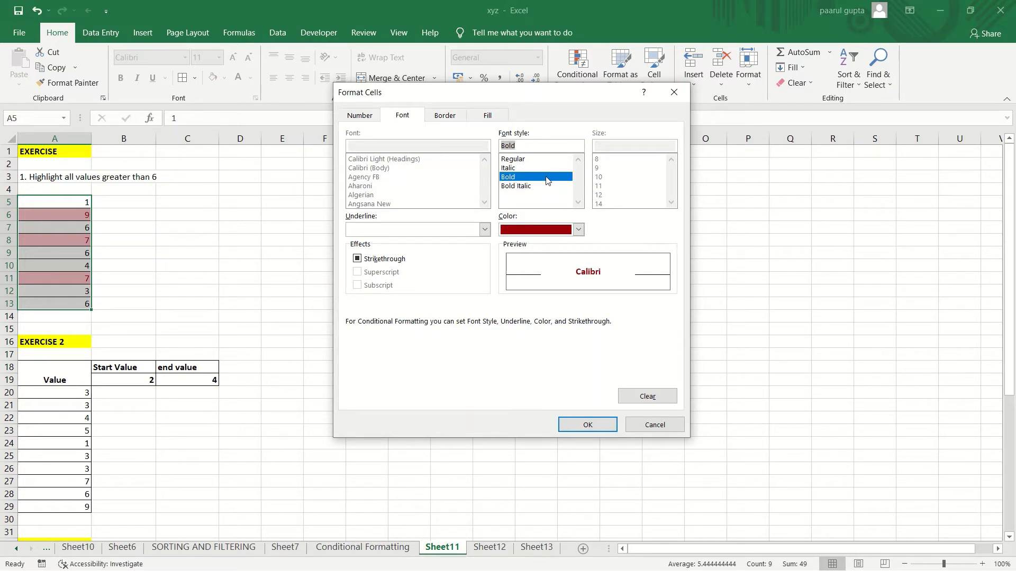
{"action": "left_click", "coordinate": [579, 228]}
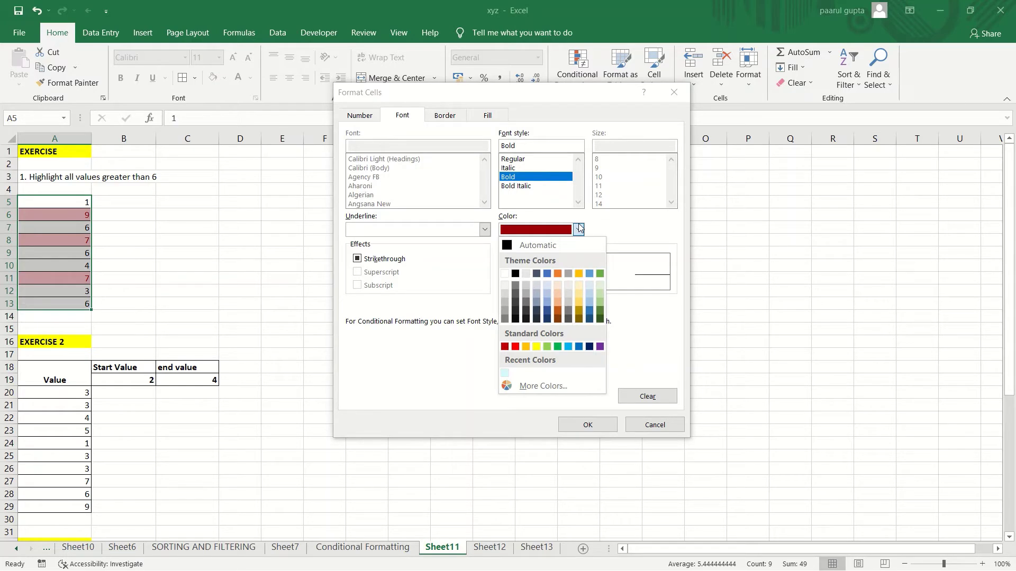
{"action": "left_click", "coordinate": [548, 348]}
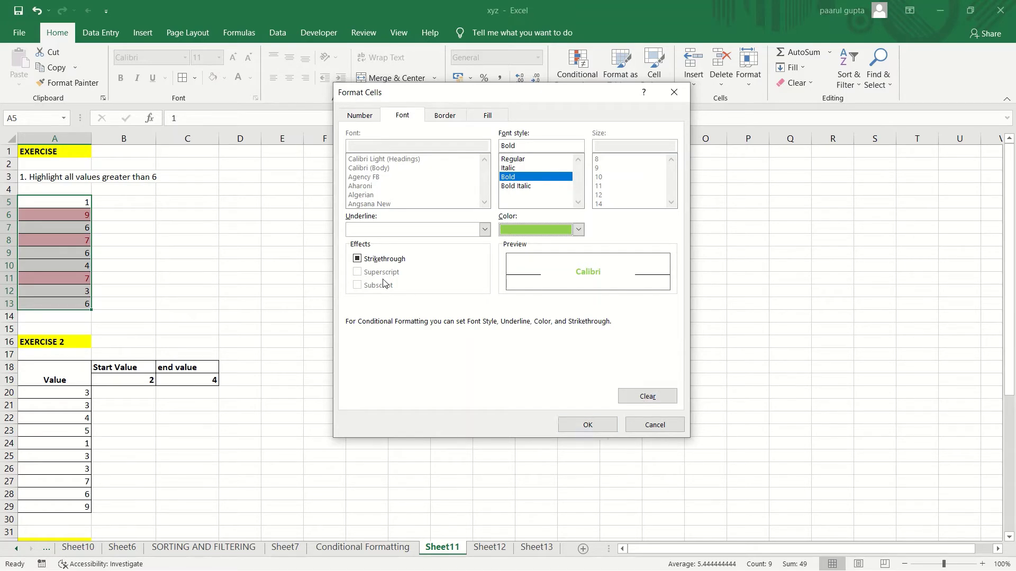
Step: Set the Cell Value > 6 rule's fill to yellow and apply the edited rule to A5:A13
{"action": "left_click", "coordinate": [487, 116]}
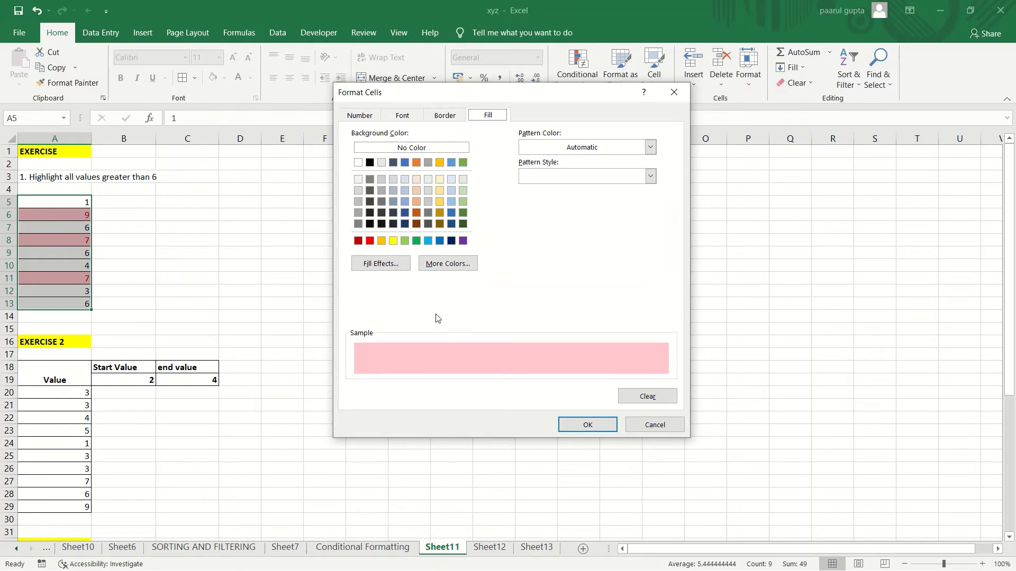
{"action": "left_click", "coordinate": [381, 241]}
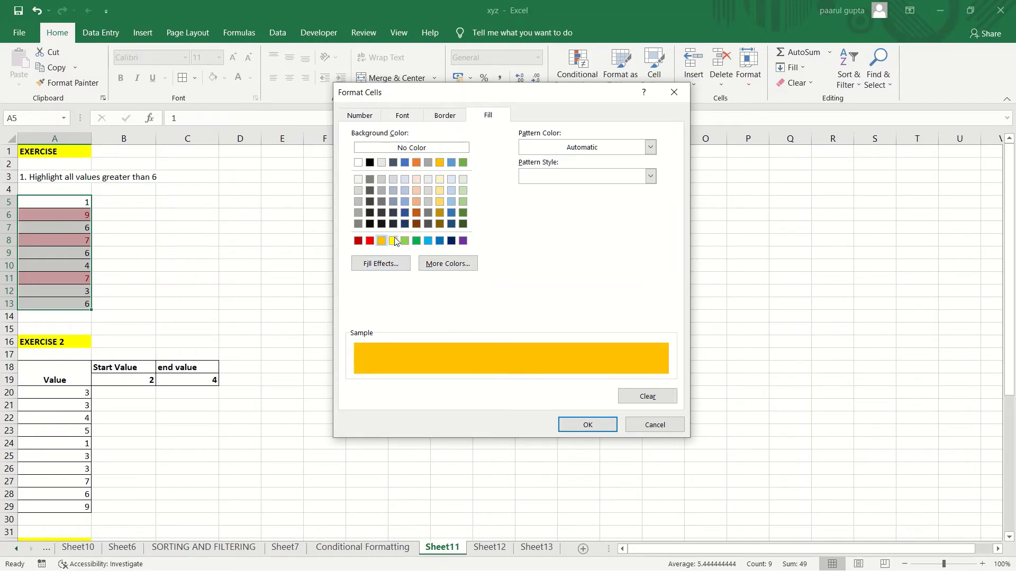
{"action": "left_click", "coordinate": [393, 240]}
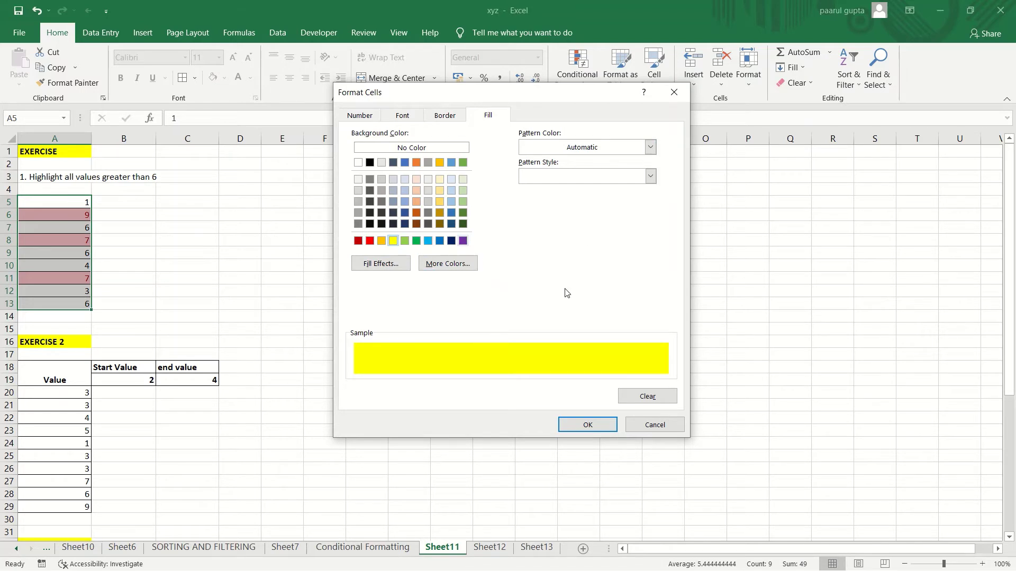
{"action": "left_click", "coordinate": [587, 426]}
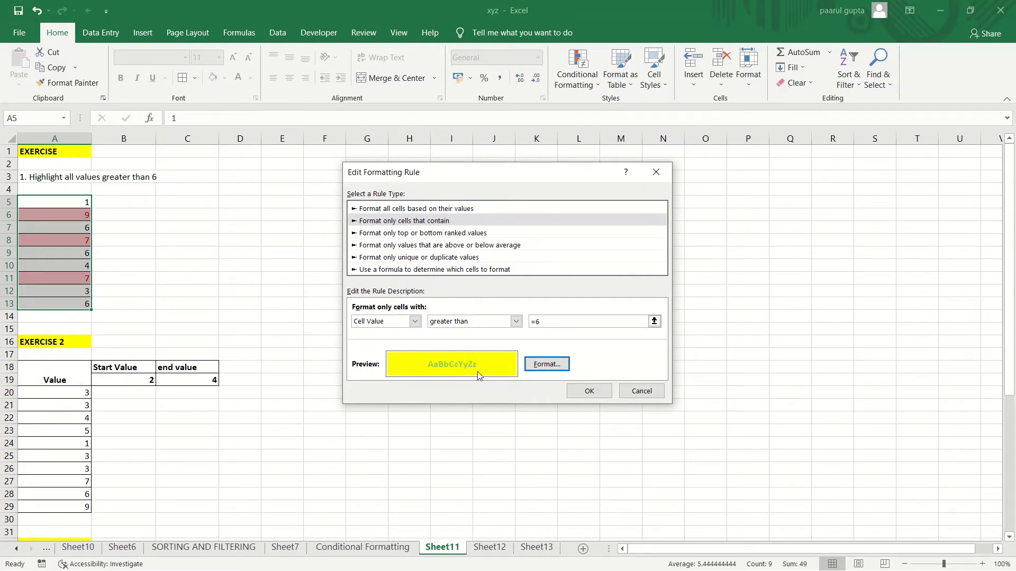
{"action": "left_click", "coordinate": [589, 392]}
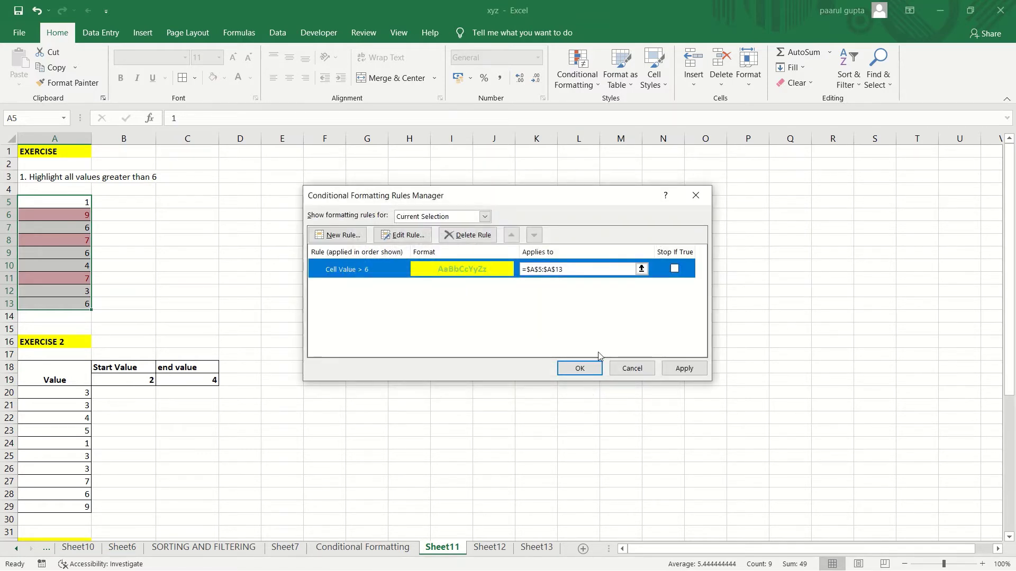
{"action": "left_click", "coordinate": [684, 369]}
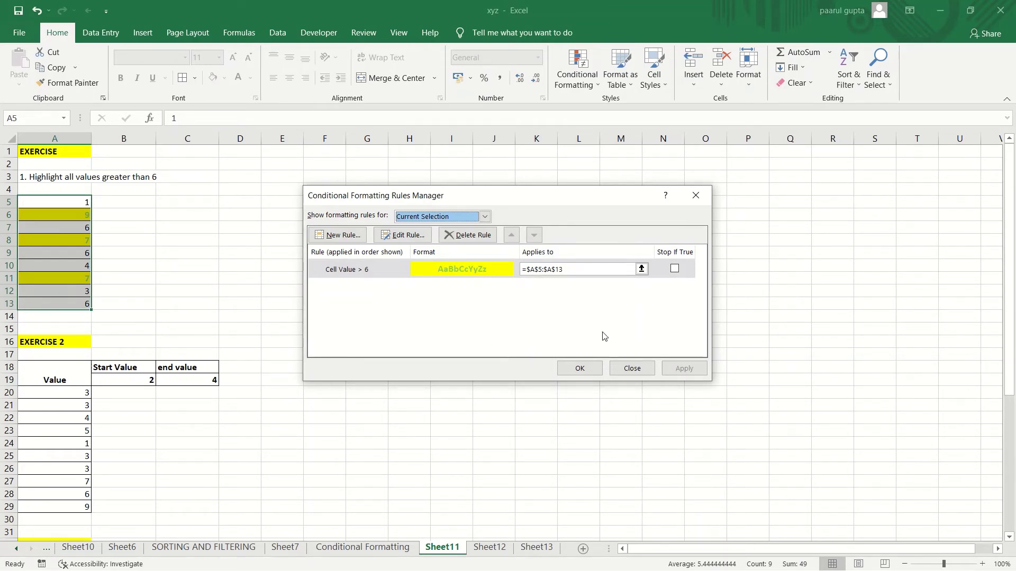
{"action": "left_click", "coordinate": [590, 369]}
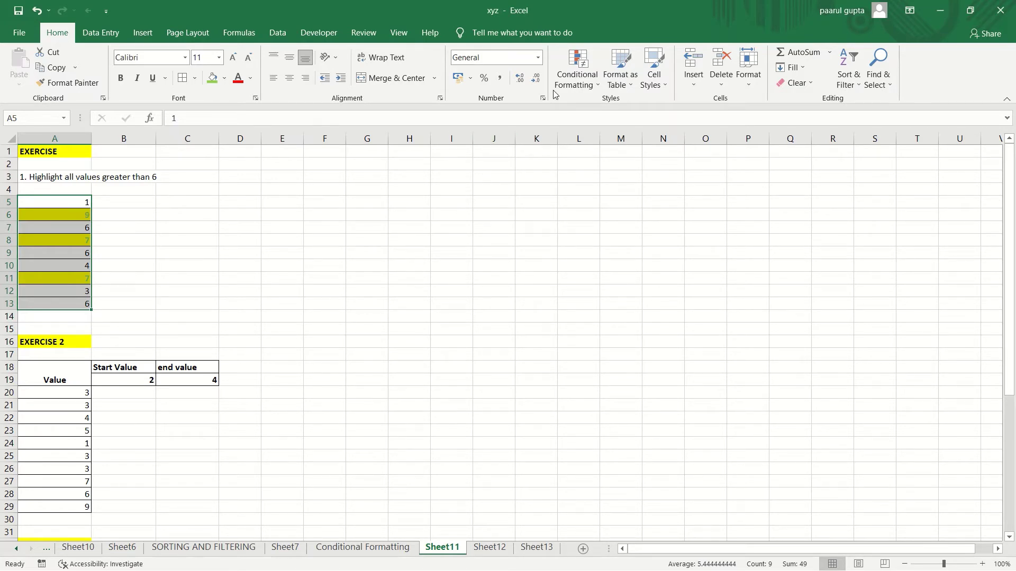
Step: Clear the conditional formatting rules from the selected cells A5:A13
{"action": "left_click", "coordinate": [577, 77]}
{"action": "mouse_move", "coordinate": [595, 264]}
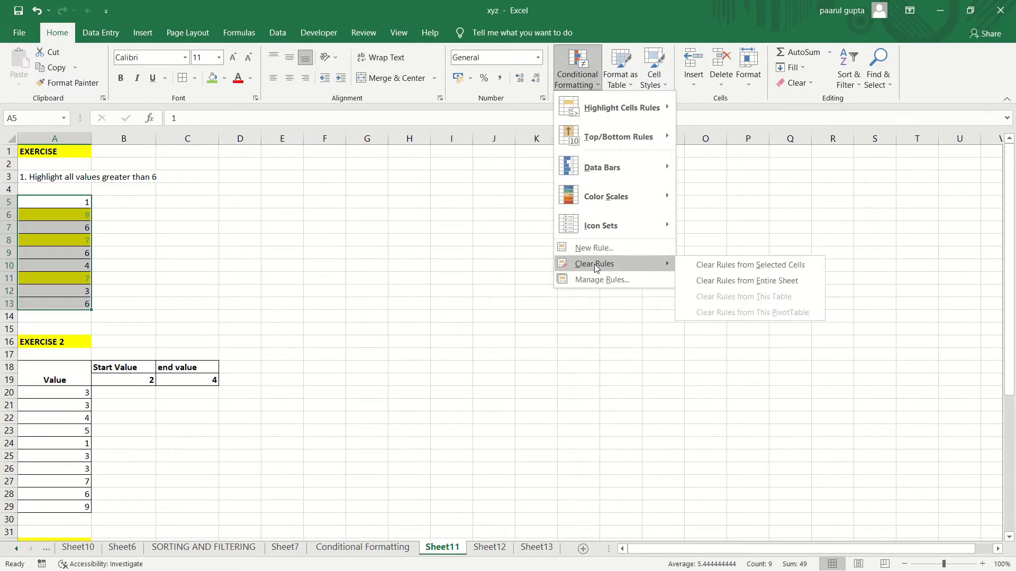
{"action": "left_click", "coordinate": [694, 271]}
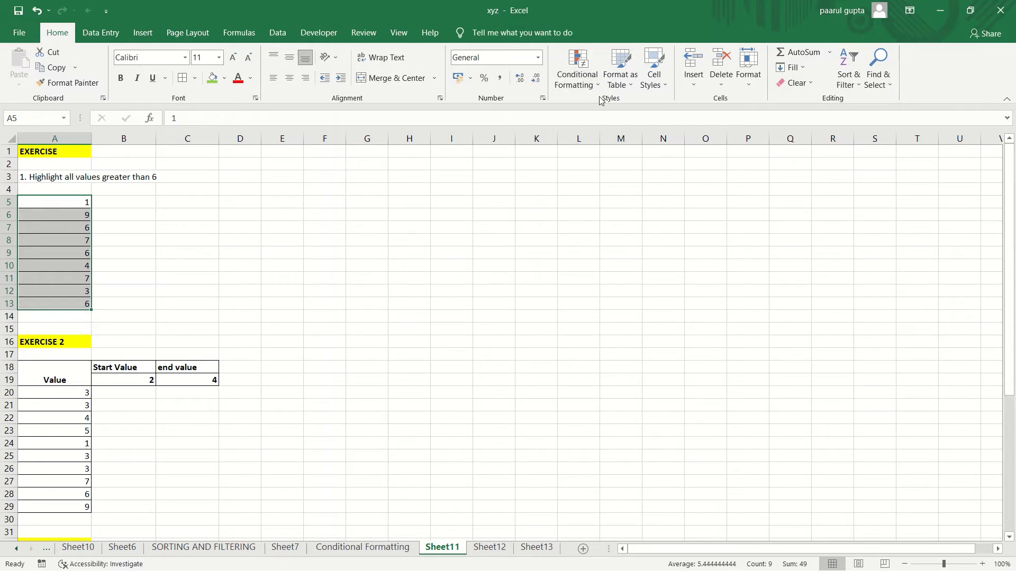
Step: Highlight values greater than 6 in A5:A13 using Light Red Fill with Dark Red Text
{"action": "left_click", "coordinate": [587, 86]}
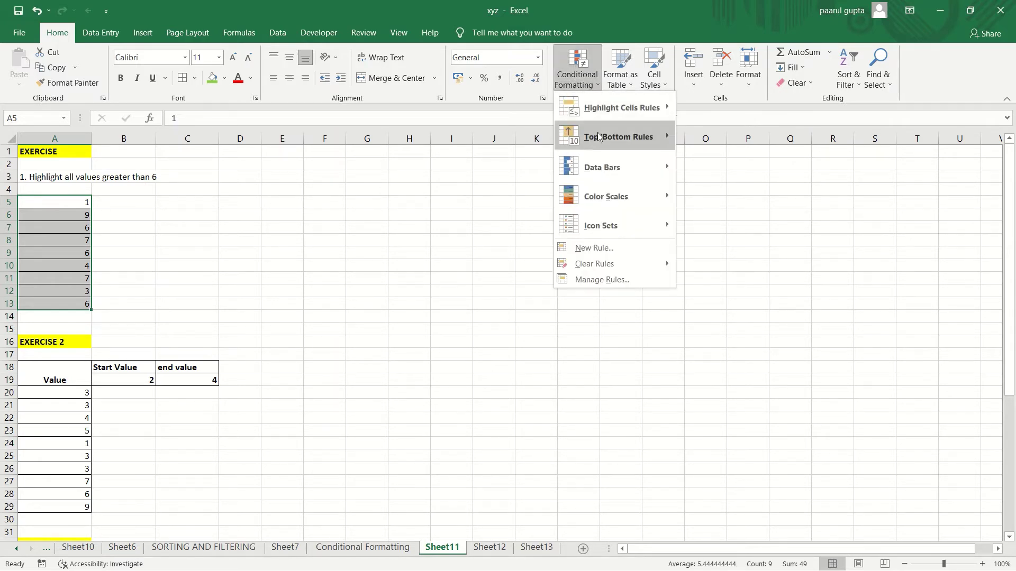
{"action": "mouse_move", "coordinate": [642, 109]}
{"action": "left_click", "coordinate": [709, 107]}
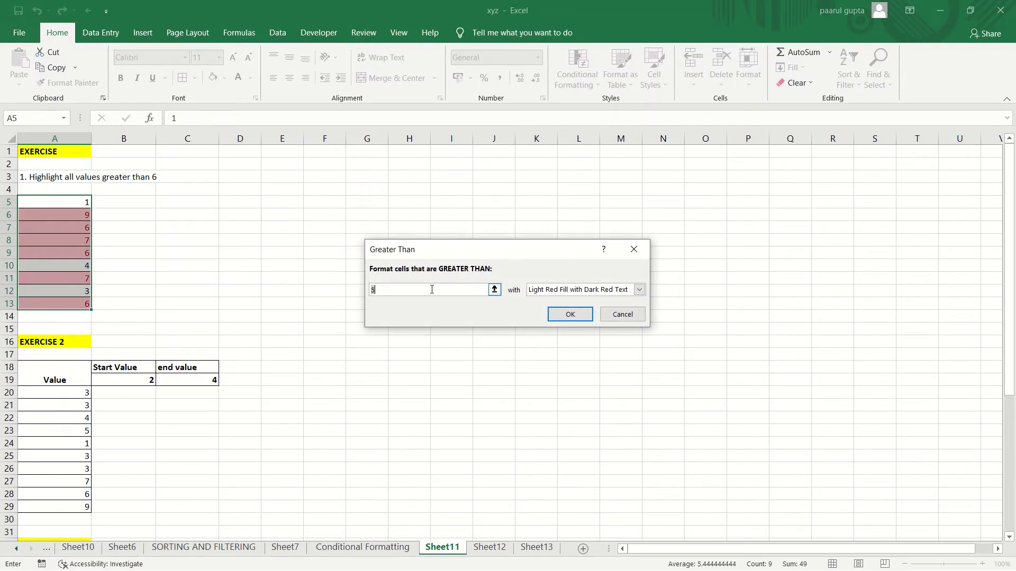
{"action": "type", "text": "6"}
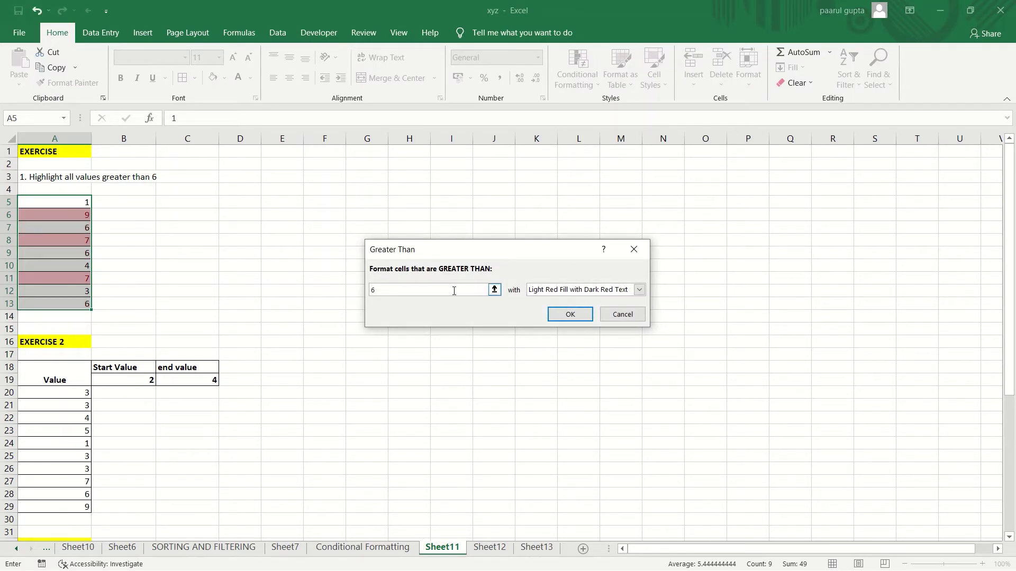
{"action": "left_click", "coordinate": [573, 315]}
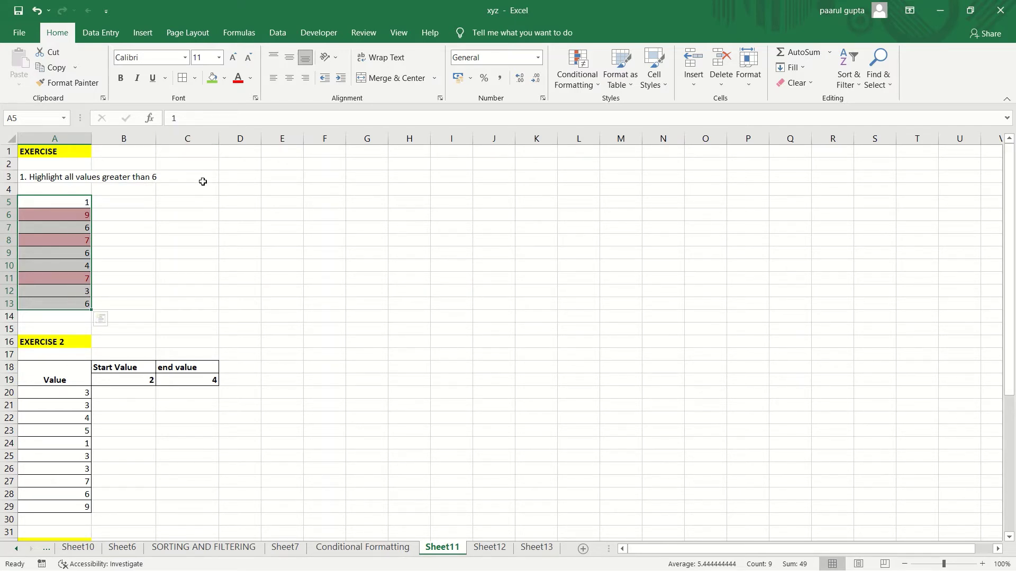
Step: Fill the cells A5:A13 with the recently used light blue color and deselect the range
{"action": "left_click", "coordinate": [223, 79]}
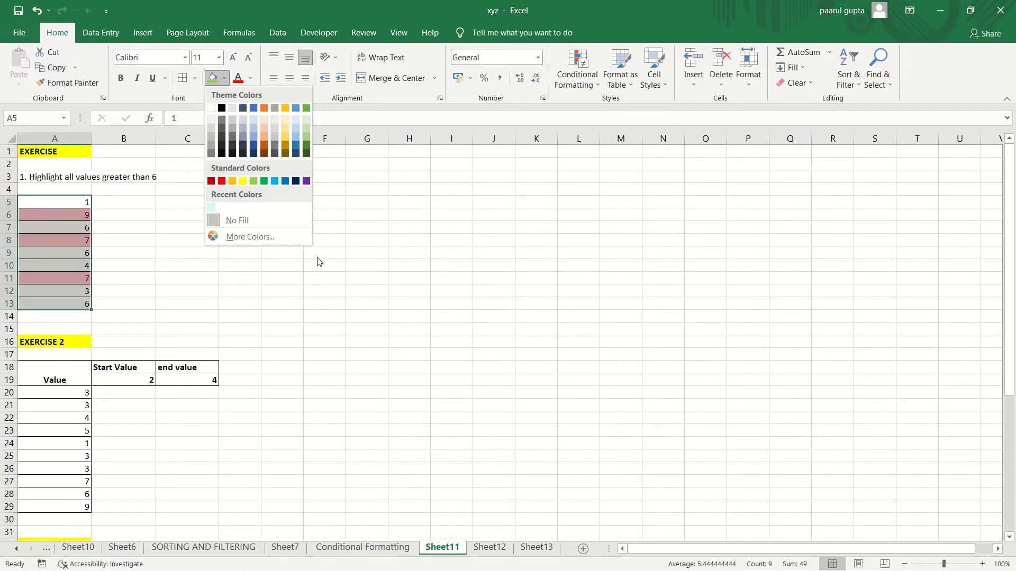
{"action": "left_click", "coordinate": [212, 207]}
{"action": "left_click", "coordinate": [183, 263]}
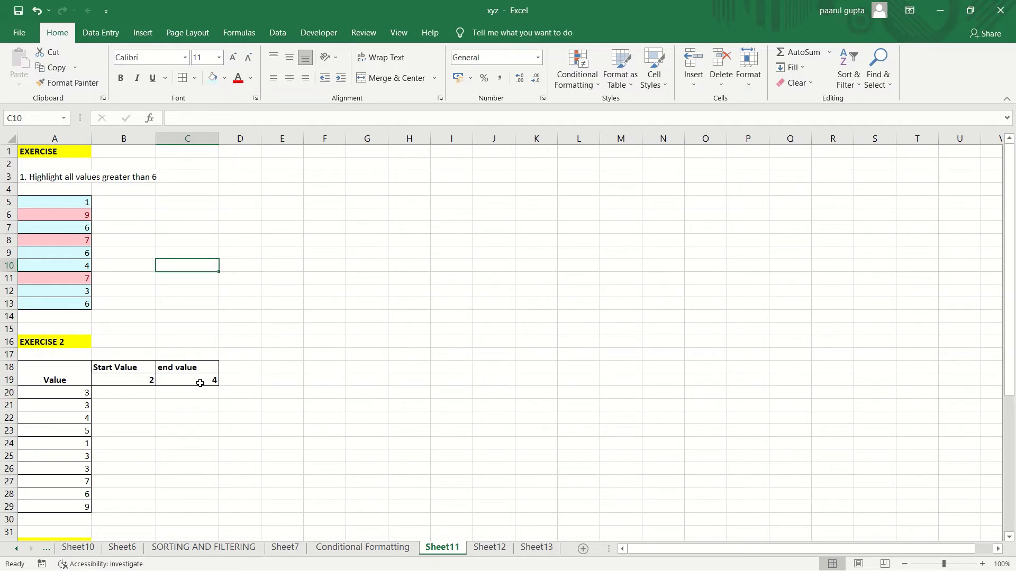
Step: Select the Exercise 2 values in A20:A29 and start a Between highlight rule for them
{"action": "left_click", "coordinate": [72, 395]}
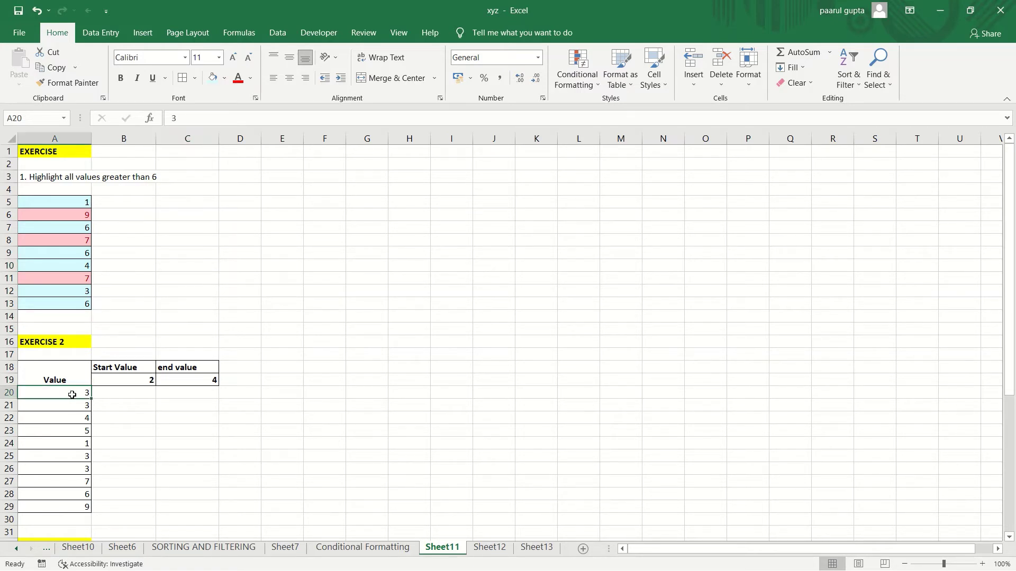
{"action": "left_click_drag", "start_coordinate": [72, 394], "coordinate": [61, 489]}
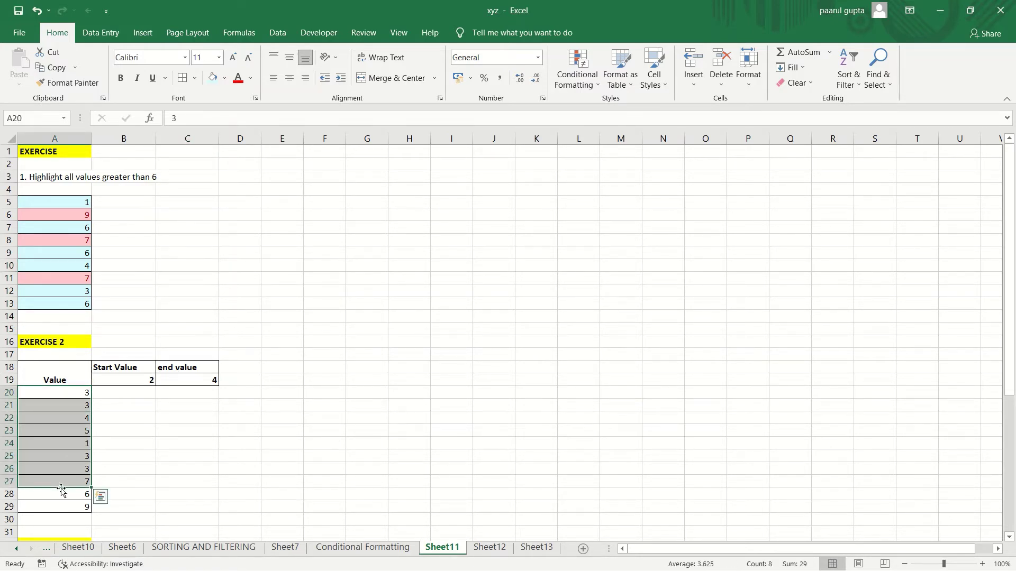
{"action": "left_click", "coordinate": [167, 454]}
{"action": "left_click", "coordinate": [86, 390]}
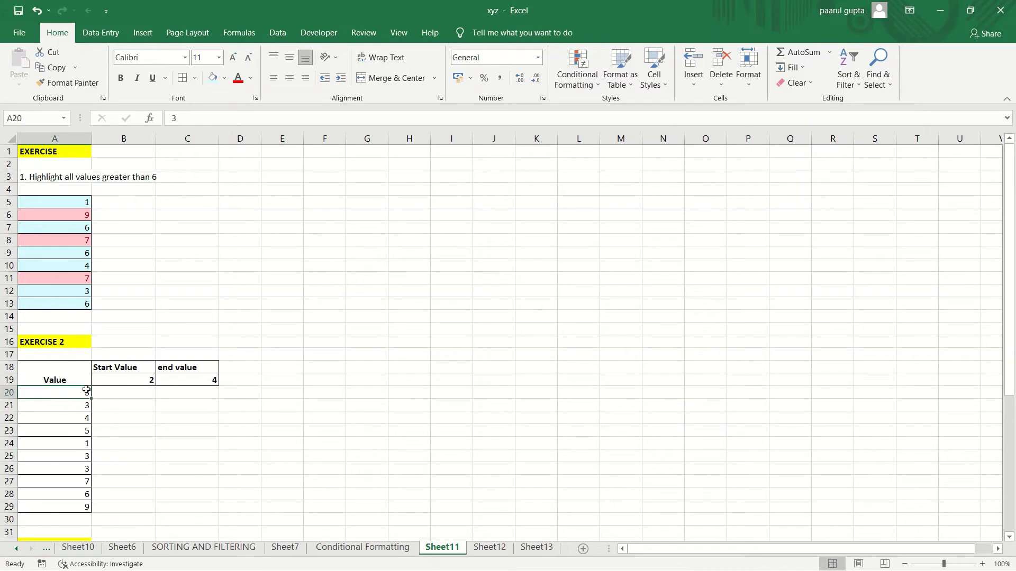
{"action": "left_click_drag", "start_coordinate": [86, 390], "coordinate": [74, 507]}
{"action": "left_click", "coordinate": [589, 83]}
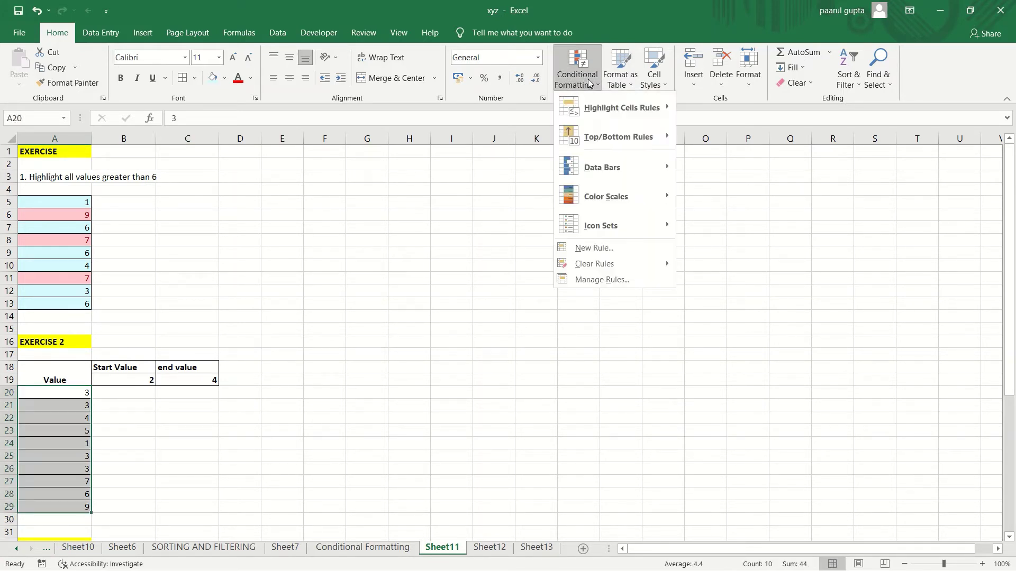
{"action": "mouse_move", "coordinate": [614, 105]}
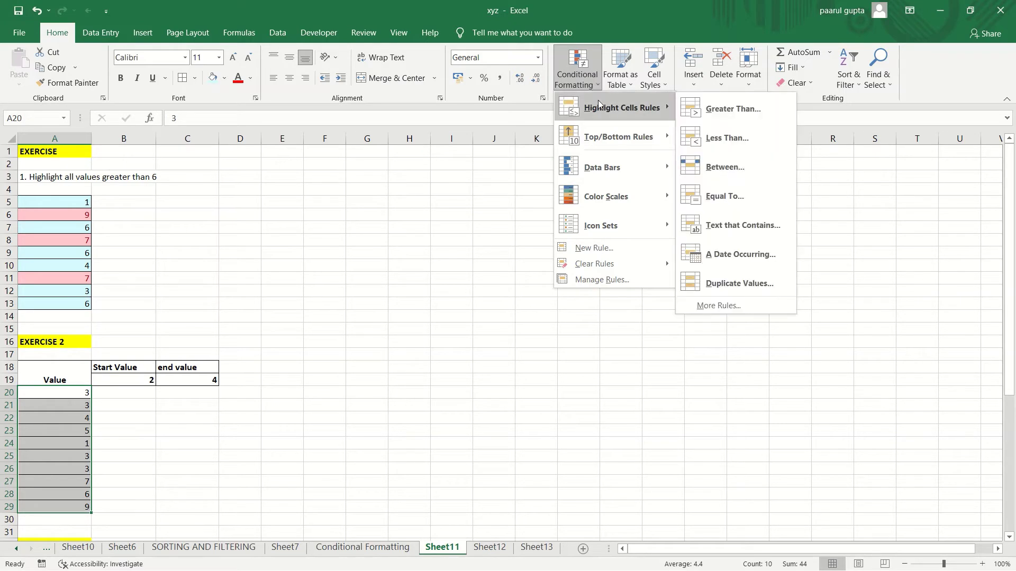
{"action": "left_click", "coordinate": [722, 164]}
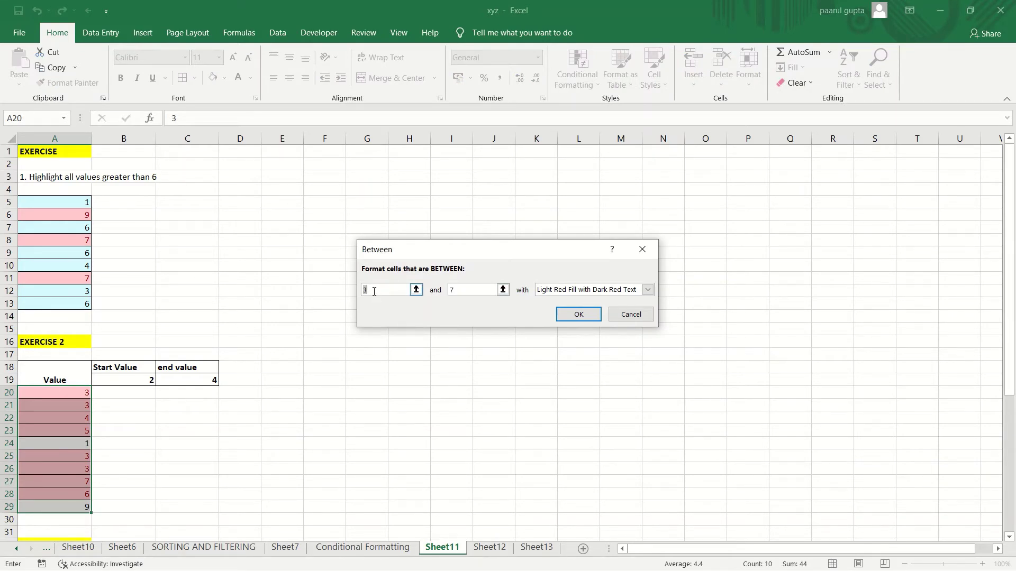
Step: Set the Between rule's lower limit to 2 and try to reference C19 as its upper limit
{"action": "key", "text": "BackSpace"}
{"action": "left_click", "coordinate": [503, 290]}
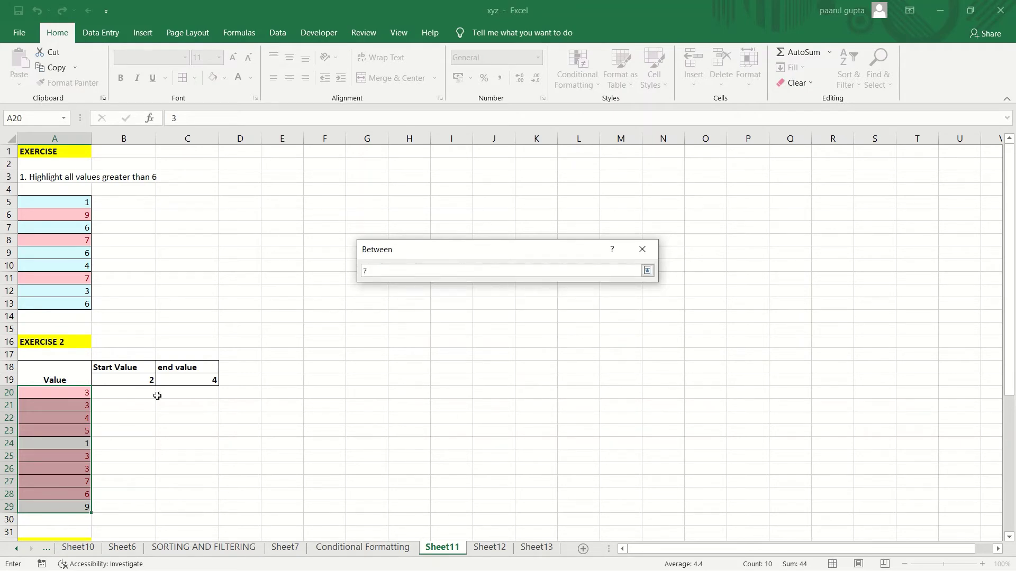
{"action": "left_click", "coordinate": [196, 380]}
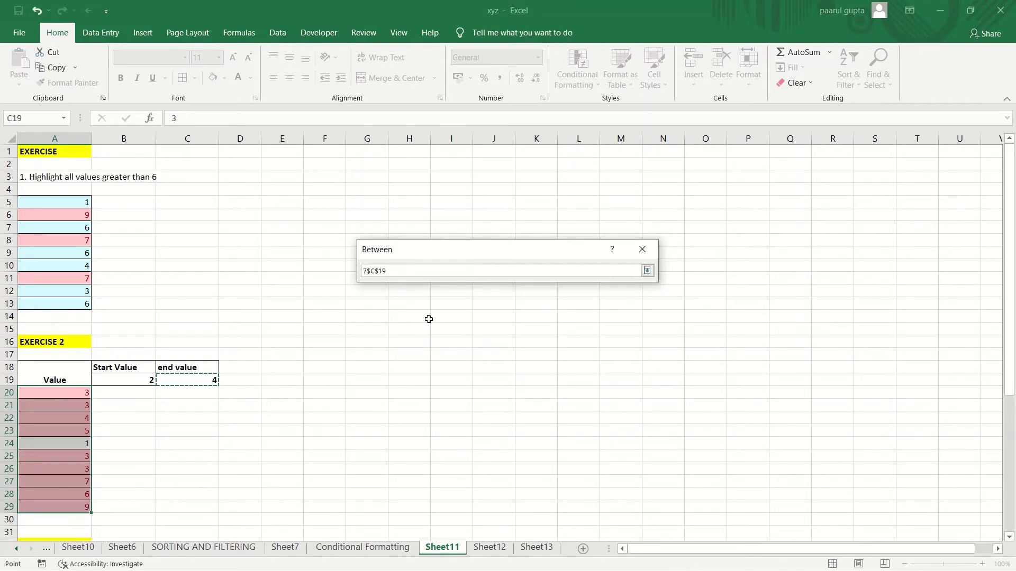
{"action": "left_click", "coordinate": [646, 271]}
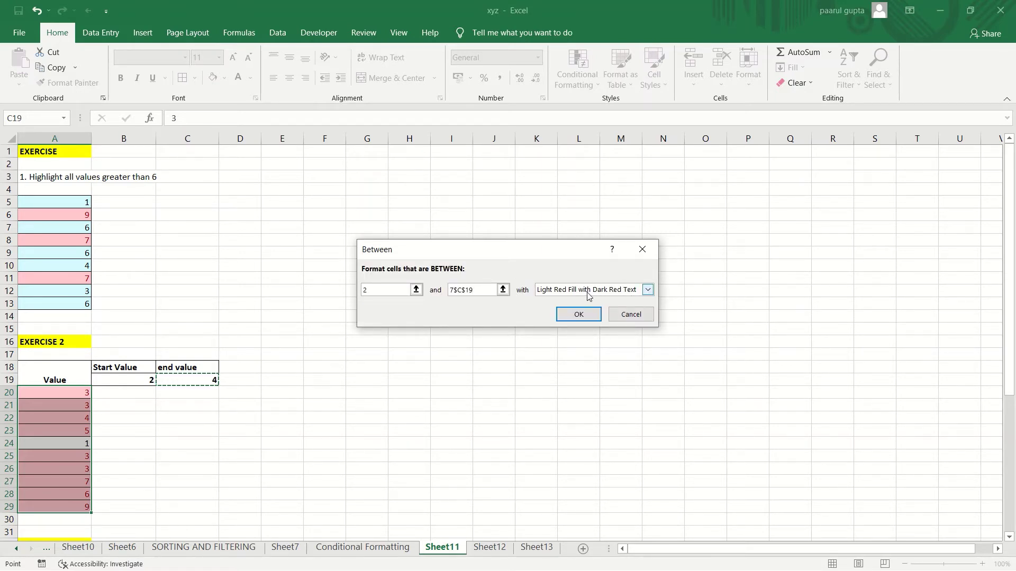
Step: Correct the Between rule's upper limit to =$C$19 and apply it to A20:A29 with Green Fill with Dark Green Text
{"action": "left_click", "coordinate": [647, 290]}
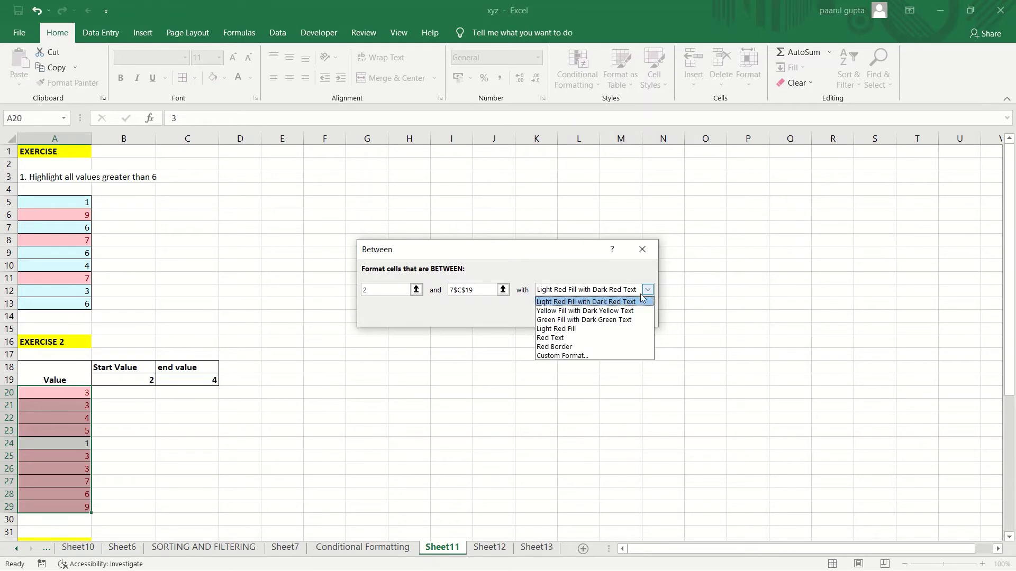
{"action": "left_click", "coordinate": [618, 320]}
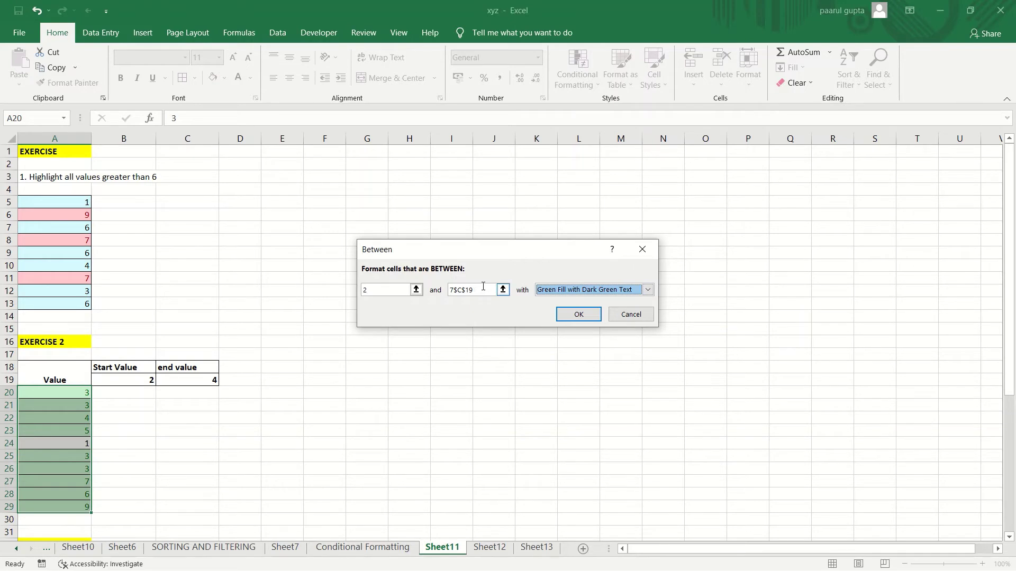
{"action": "left_click", "coordinate": [503, 290]}
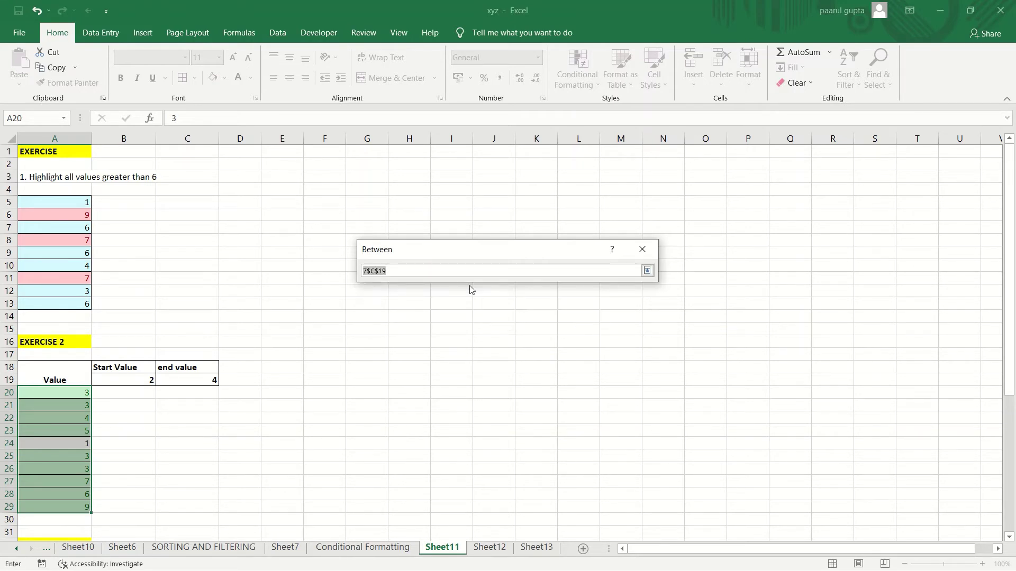
{"action": "left_click", "coordinate": [192, 381]}
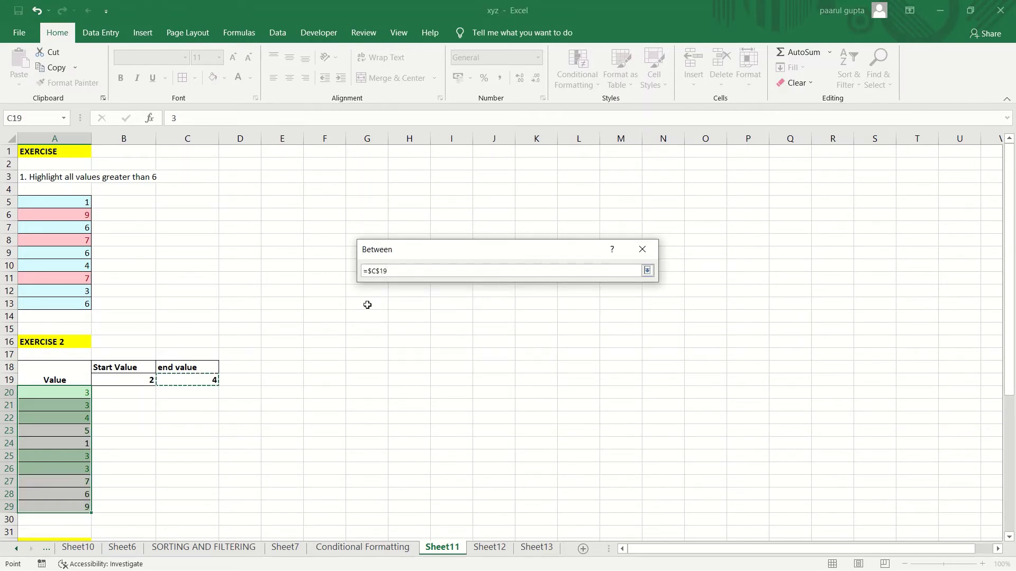
{"action": "left_click", "coordinate": [647, 271]}
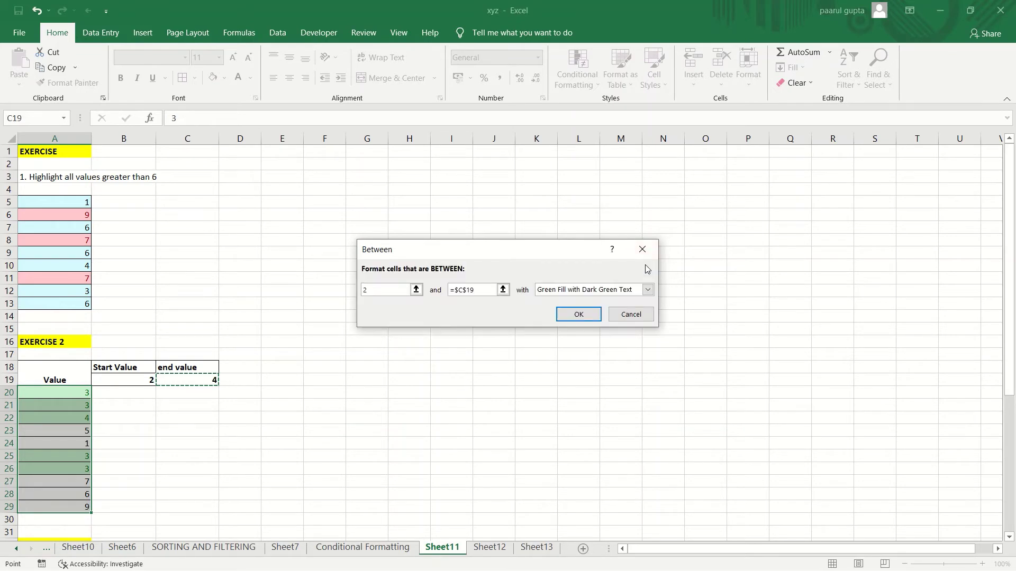
{"action": "left_click", "coordinate": [581, 314]}
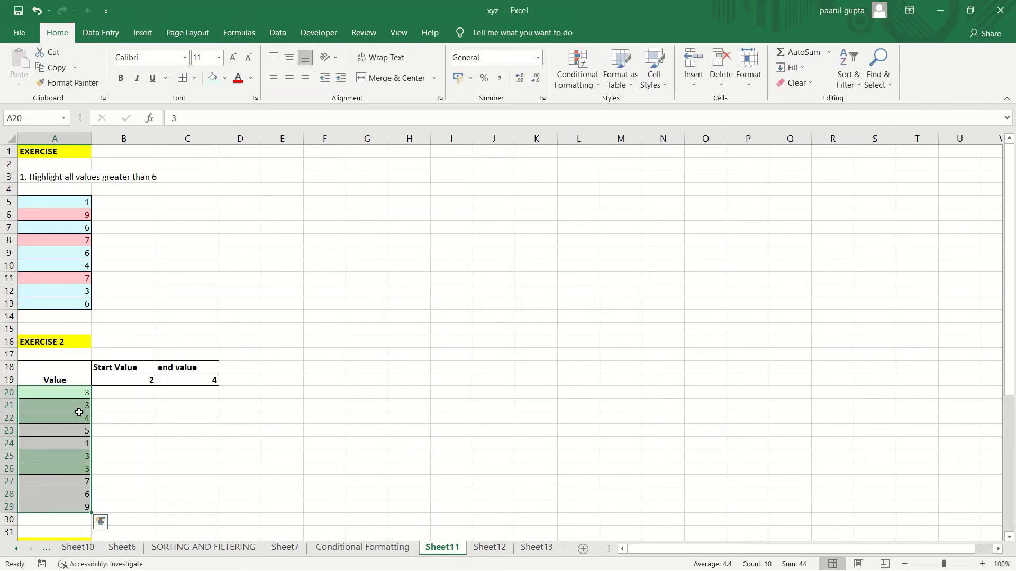
{"action": "left_click", "coordinate": [114, 414]}
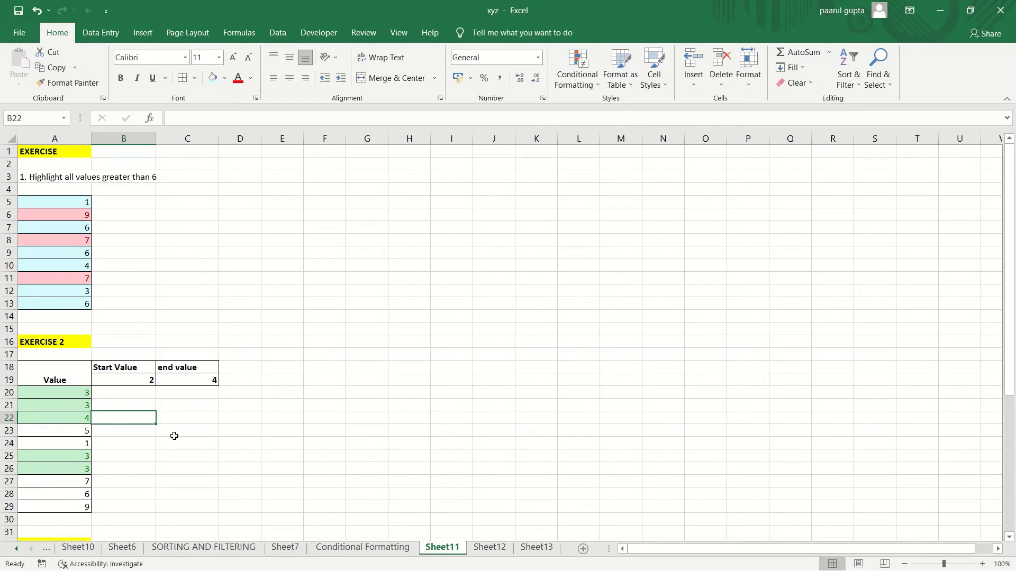
Step: On Sheet12, highlight dates in A2:A31 greater than =$M$12 using Light Red Fill with Dark Red Text
{"action": "left_click", "coordinate": [182, 463]}
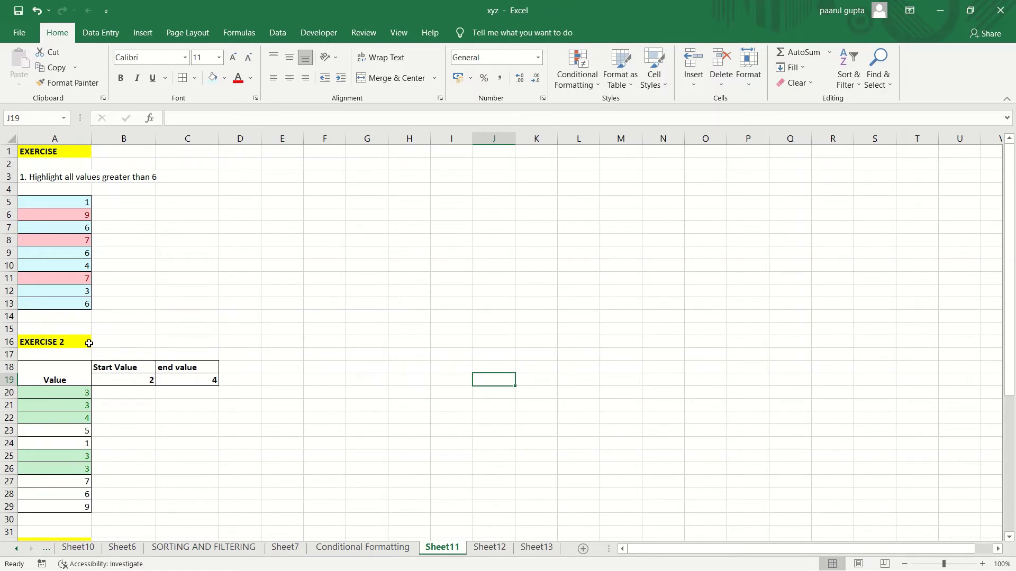
{"action": "left_click", "coordinate": [498, 553]}
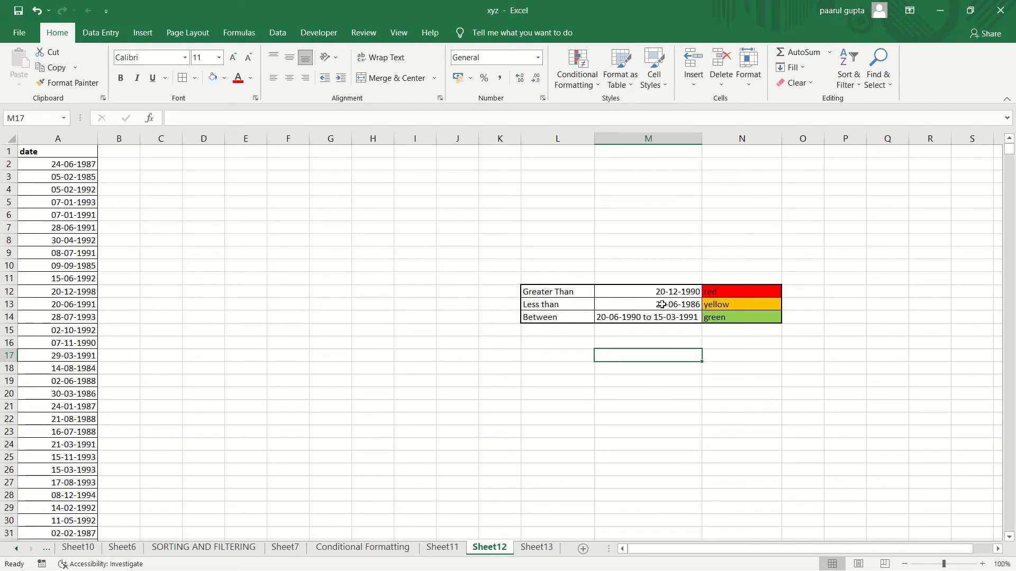
{"action": "left_click_drag", "start_coordinate": [78, 165], "coordinate": [79, 533]}
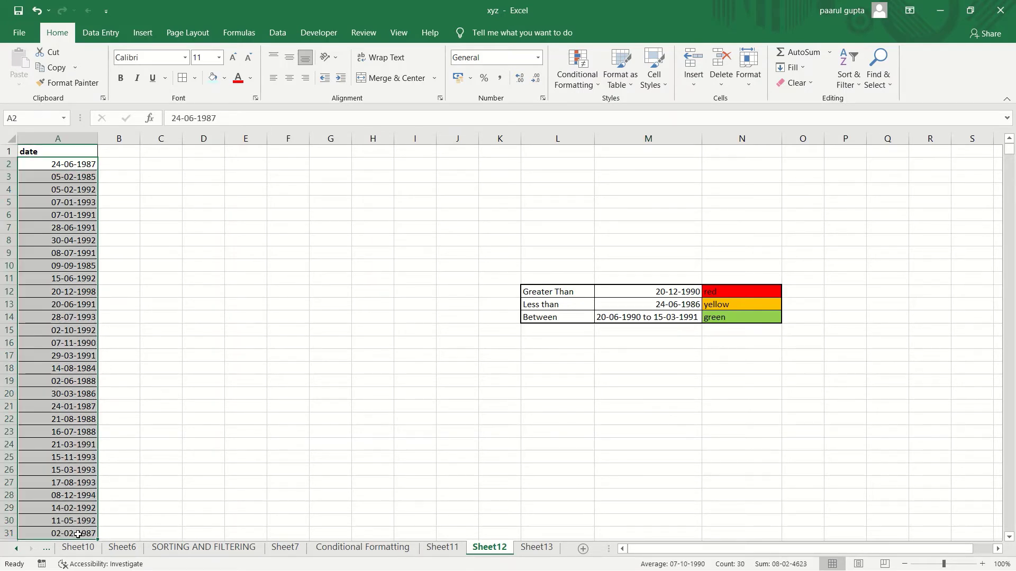
{"action": "left_click", "coordinate": [578, 80]}
{"action": "mouse_move", "coordinate": [595, 117]}
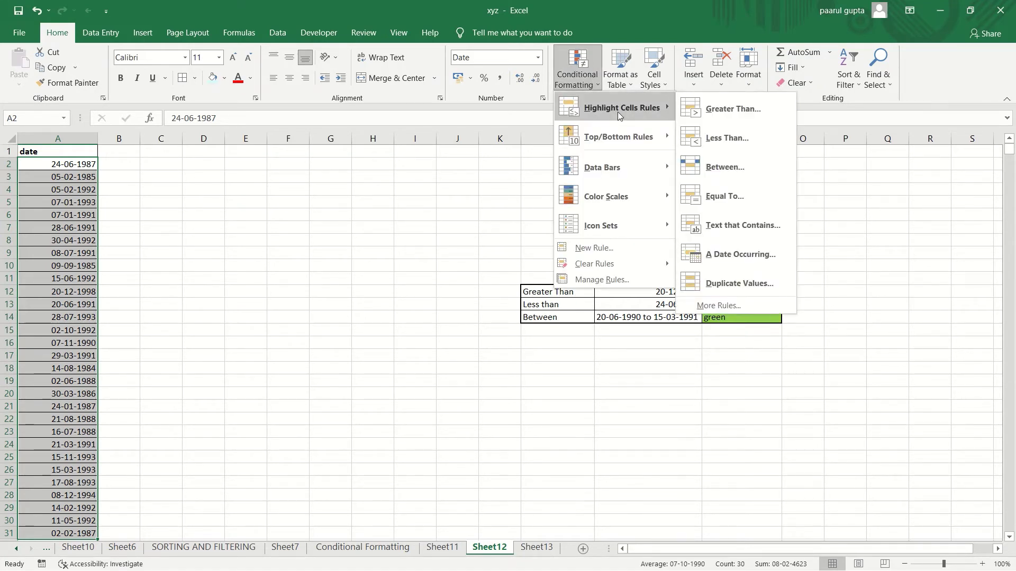
{"action": "left_click", "coordinate": [730, 109]}
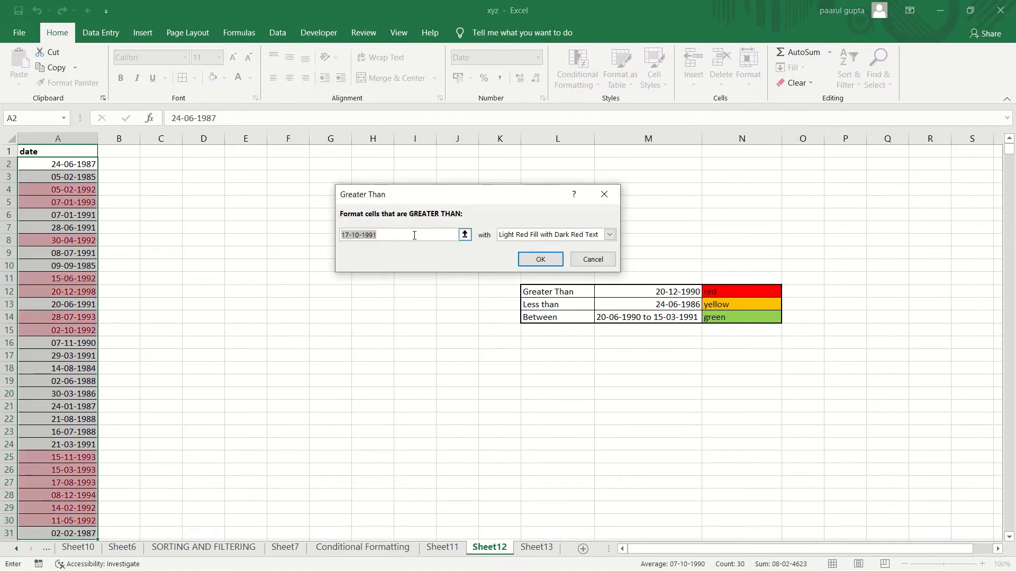
{"action": "left_click", "coordinate": [465, 235]}
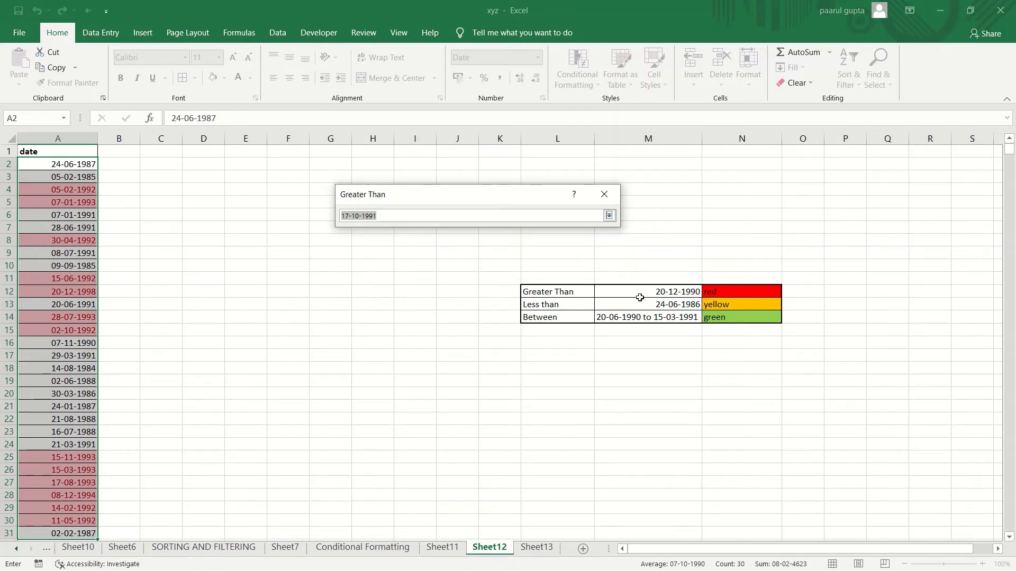
{"action": "left_click", "coordinate": [632, 293]}
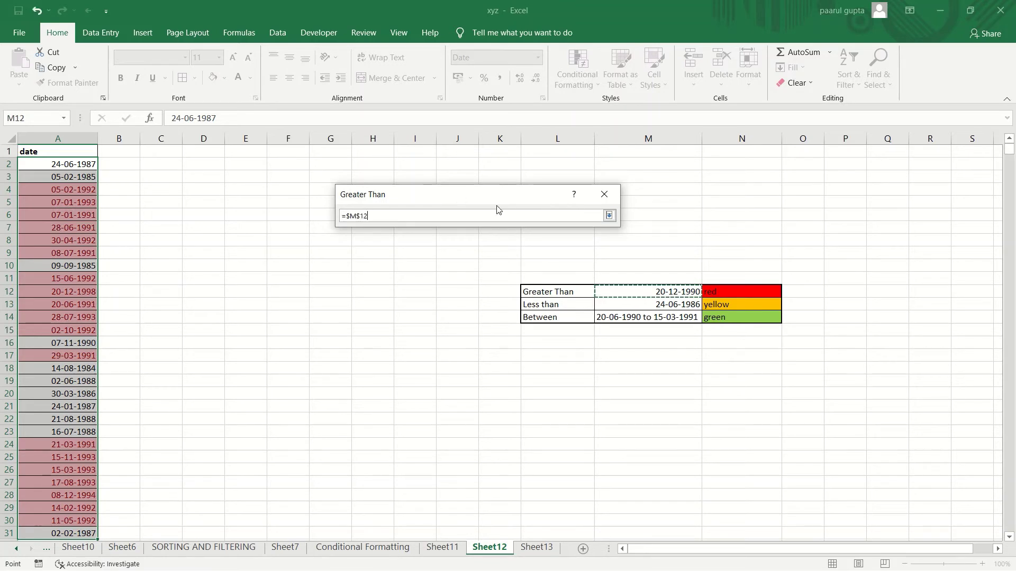
{"action": "left_click", "coordinate": [609, 215]}
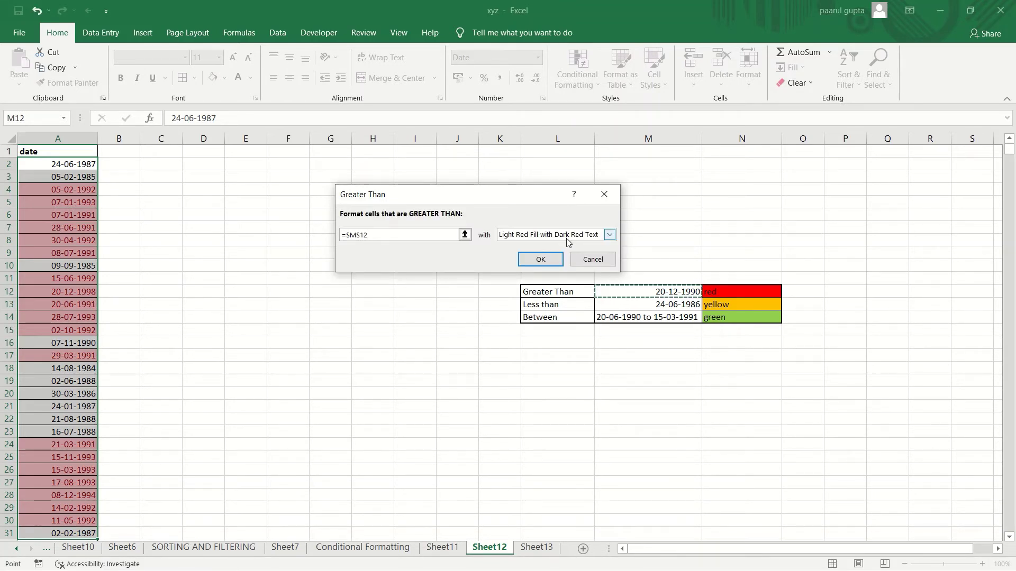
{"action": "left_click", "coordinate": [542, 260]}
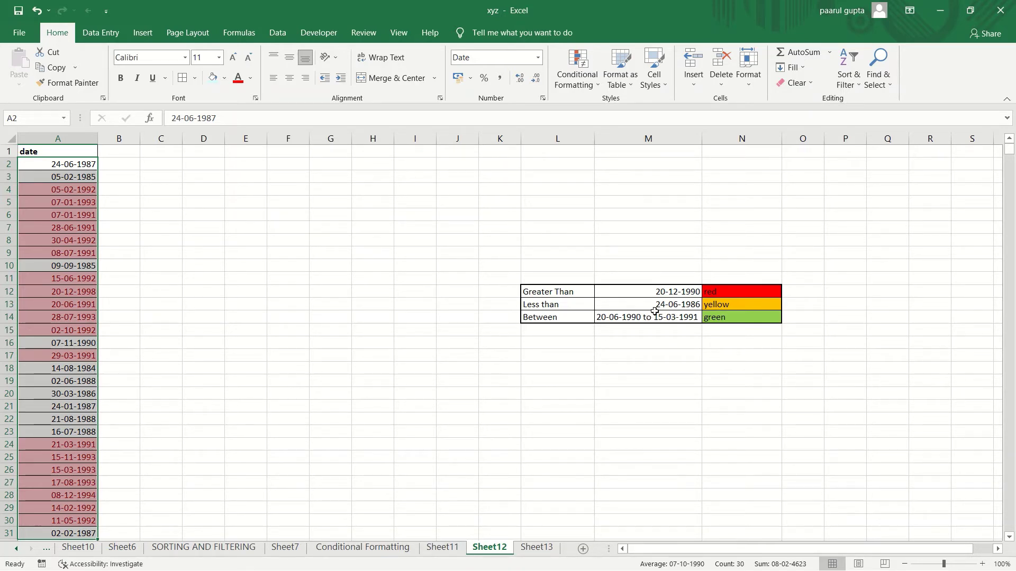
Step: Start a Less Than highlight rule for the selected dates with =$M$13 as its limit
{"action": "left_click", "coordinate": [579, 77]}
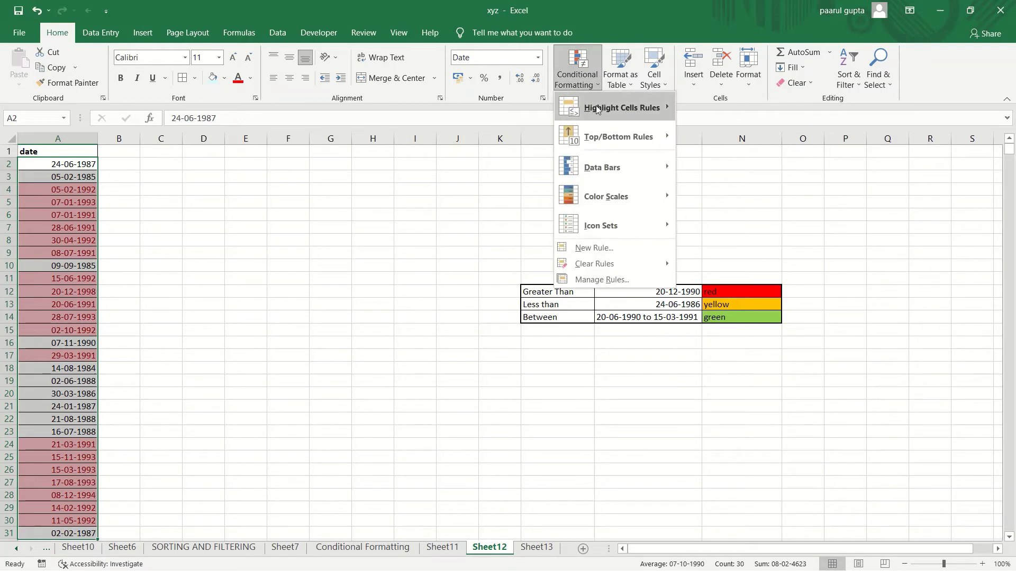
{"action": "mouse_move", "coordinate": [601, 106]}
{"action": "left_click", "coordinate": [718, 133]}
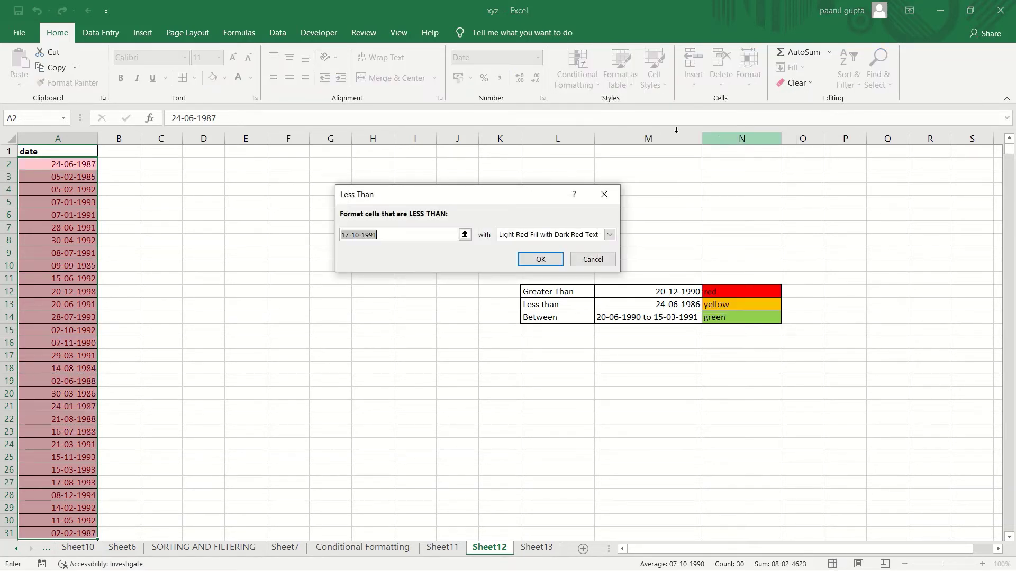
{"action": "left_click", "coordinate": [465, 234]}
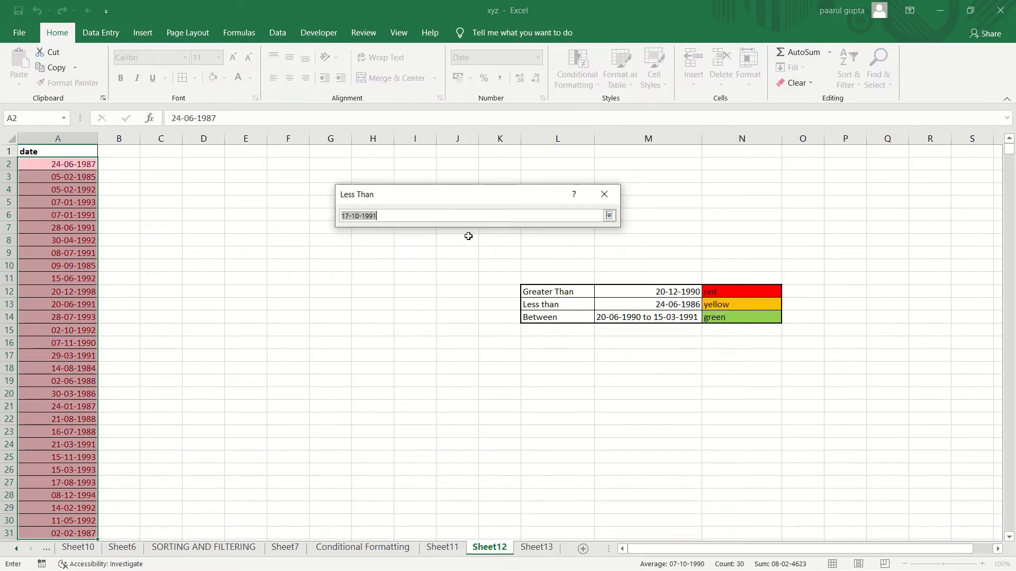
{"action": "left_click", "coordinate": [616, 303]}
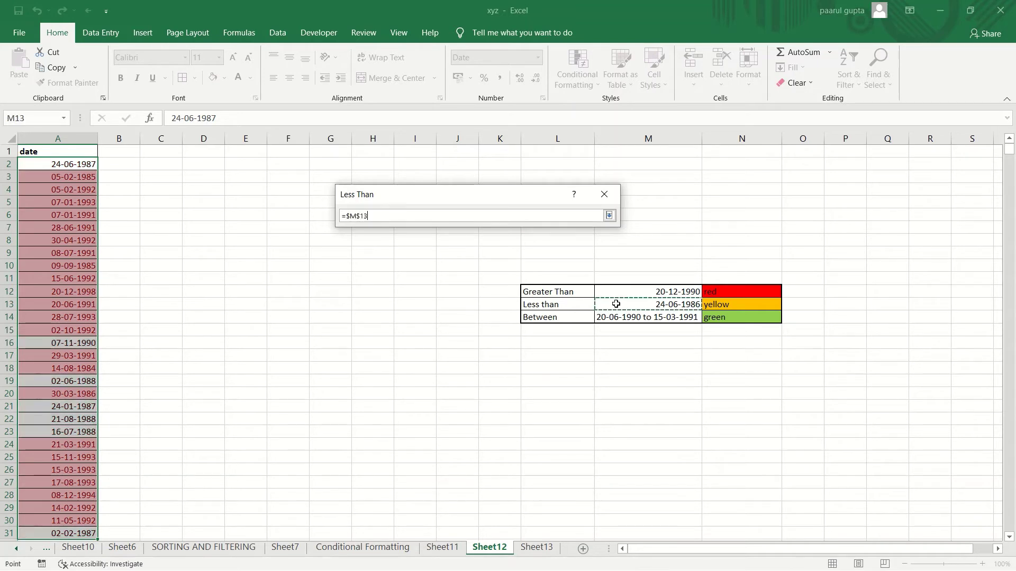
{"action": "left_click", "coordinate": [609, 215]}
Step: Give the Less Than rule a custom format with yellow fill and bold dark red text, and apply it to the dates
{"action": "left_click", "coordinate": [609, 235]}
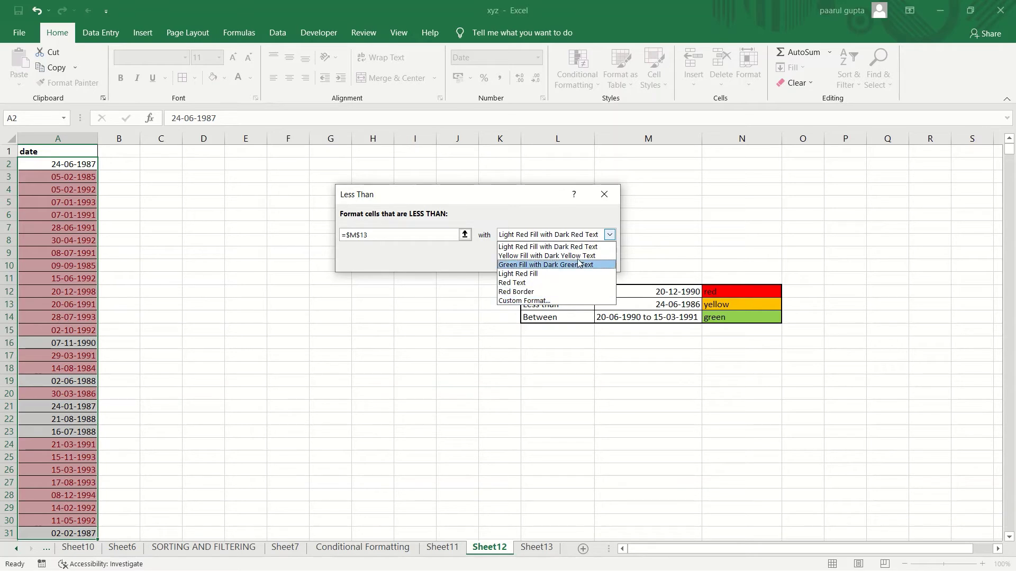
{"action": "left_click", "coordinate": [554, 301]}
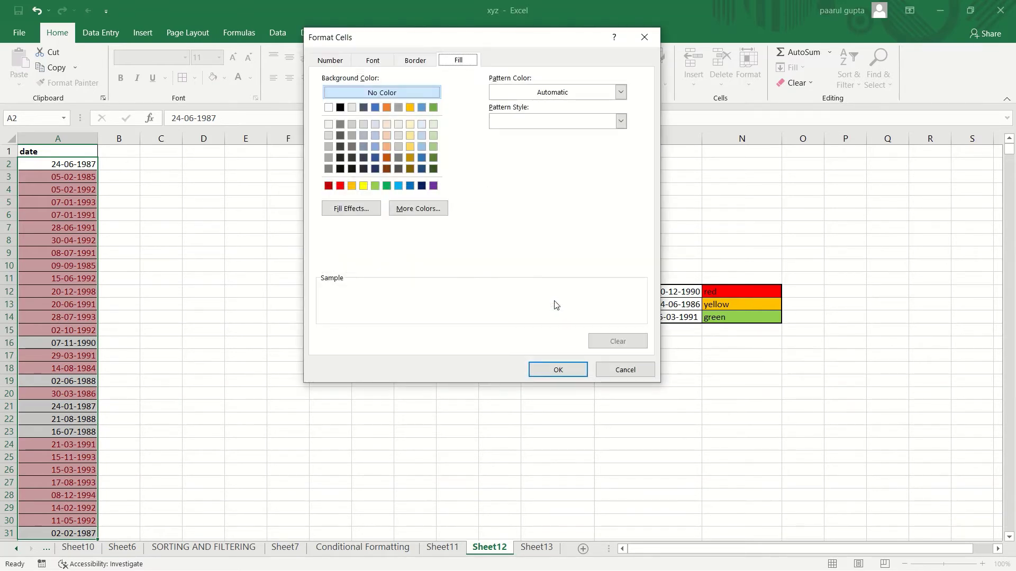
{"action": "left_click", "coordinate": [359, 187]}
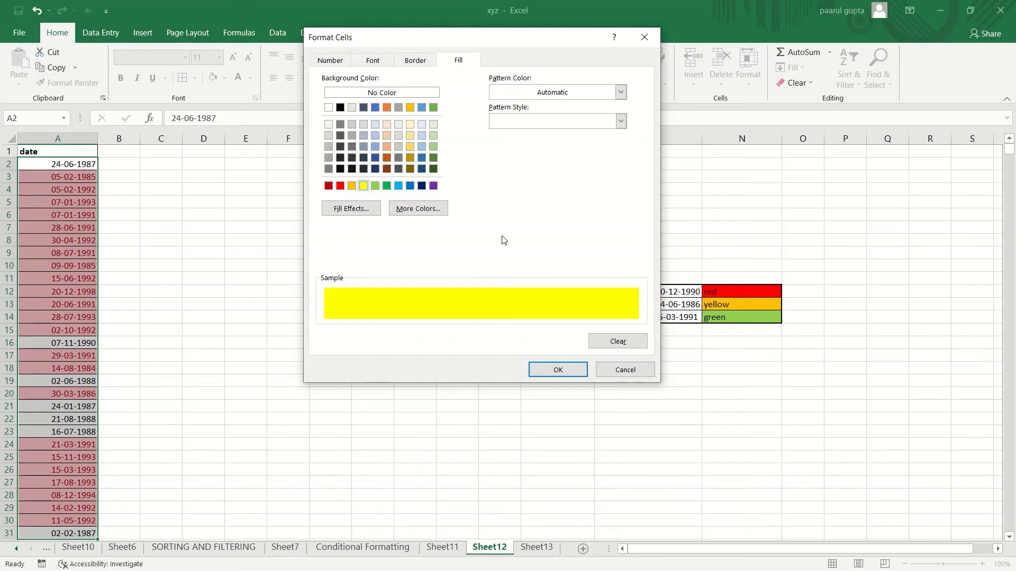
{"action": "left_click", "coordinate": [375, 60]}
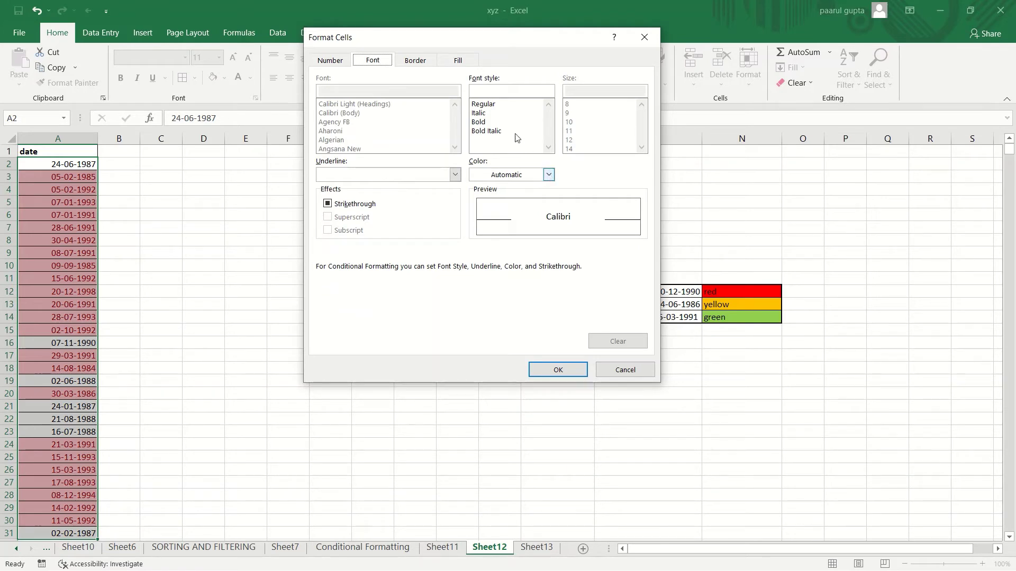
{"action": "left_click", "coordinate": [482, 122]}
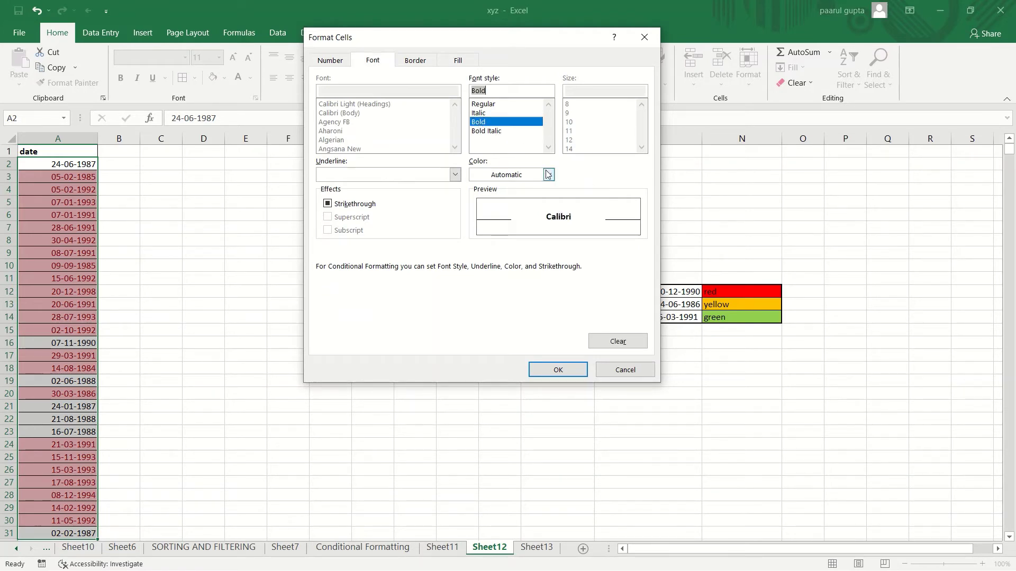
{"action": "left_click", "coordinate": [548, 175]}
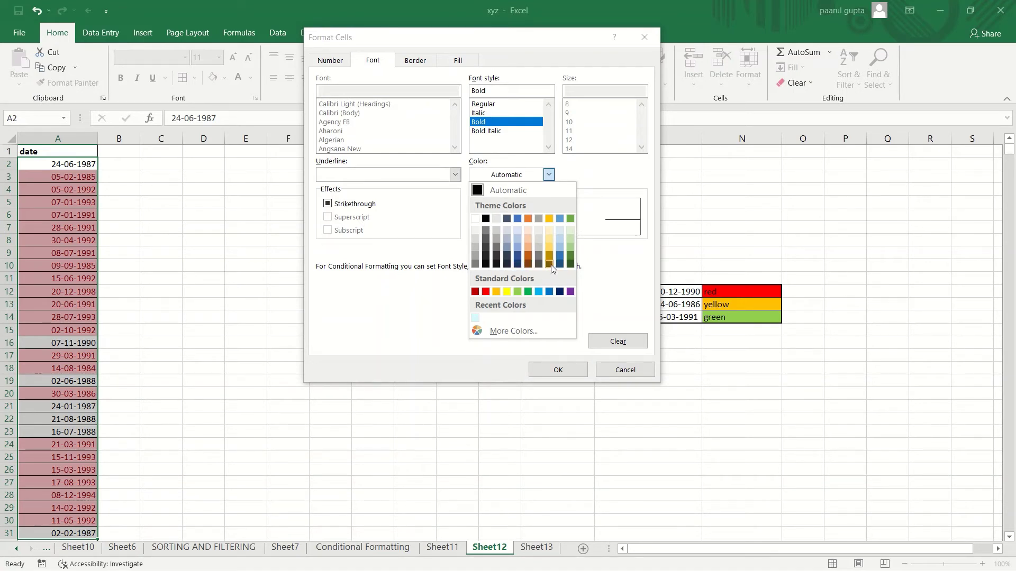
{"action": "left_click", "coordinate": [475, 291]}
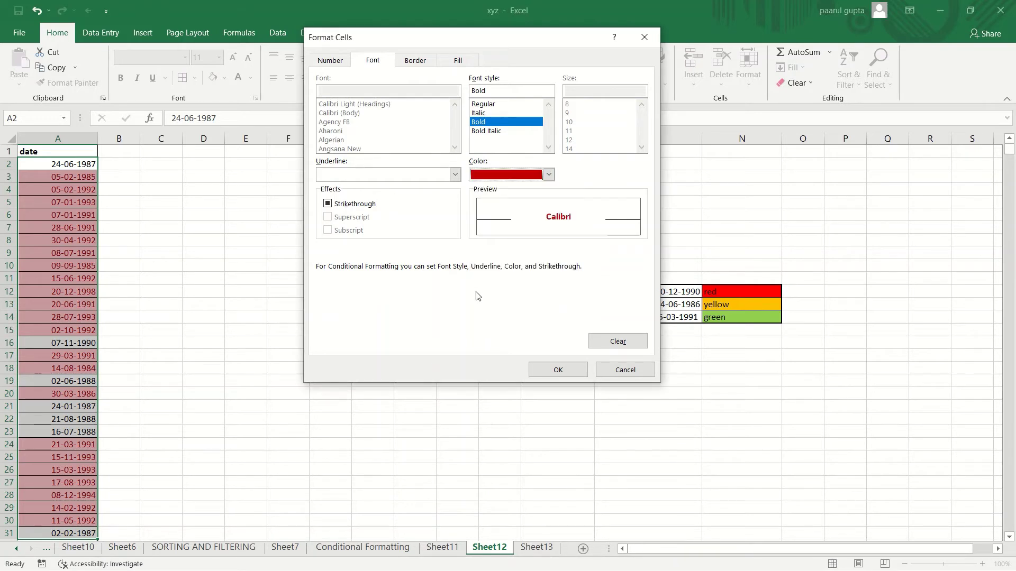
{"action": "left_click", "coordinate": [574, 373]}
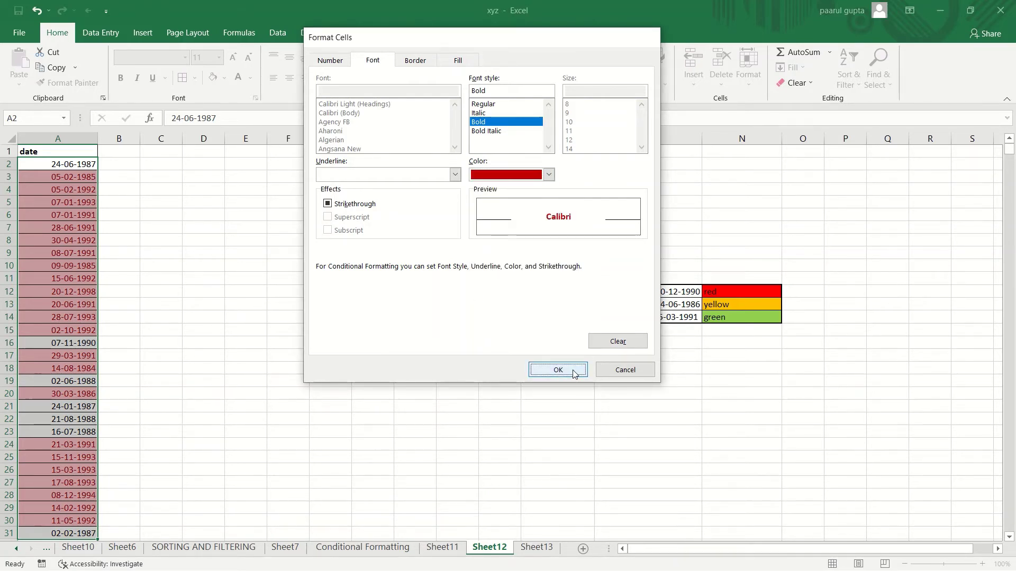
{"action": "left_click", "coordinate": [541, 259]}
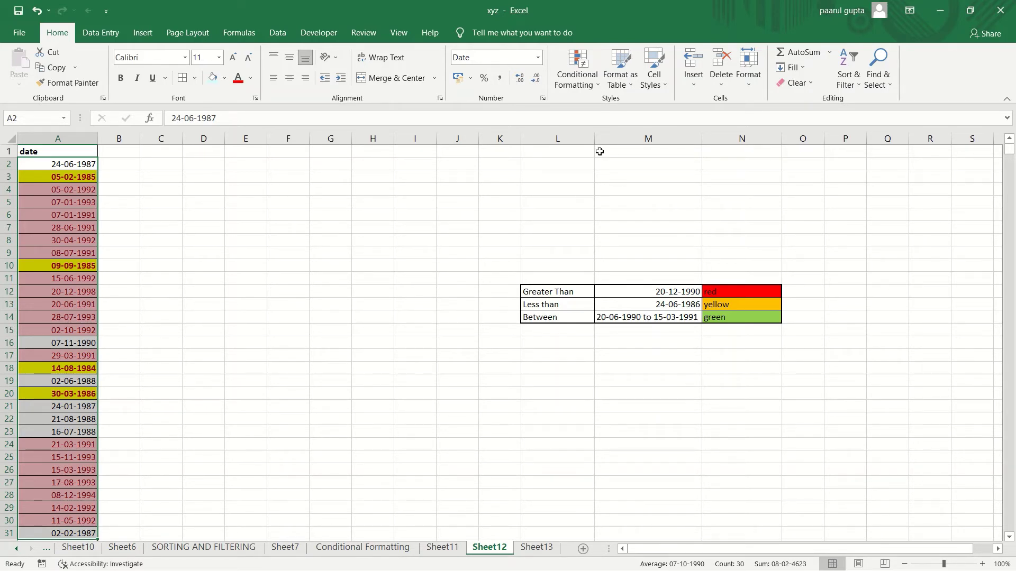
Step: Start a Between highlight rule for the selected dates and set its lower limit to 20-06-1990
{"action": "left_click", "coordinate": [589, 88]}
{"action": "mouse_move", "coordinate": [601, 113]}
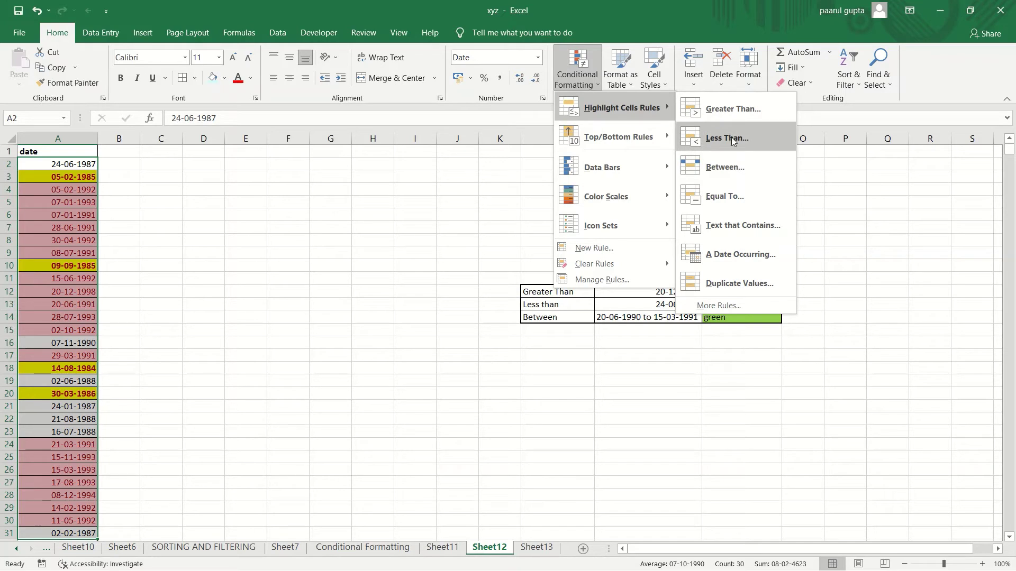
{"action": "left_click", "coordinate": [731, 168]}
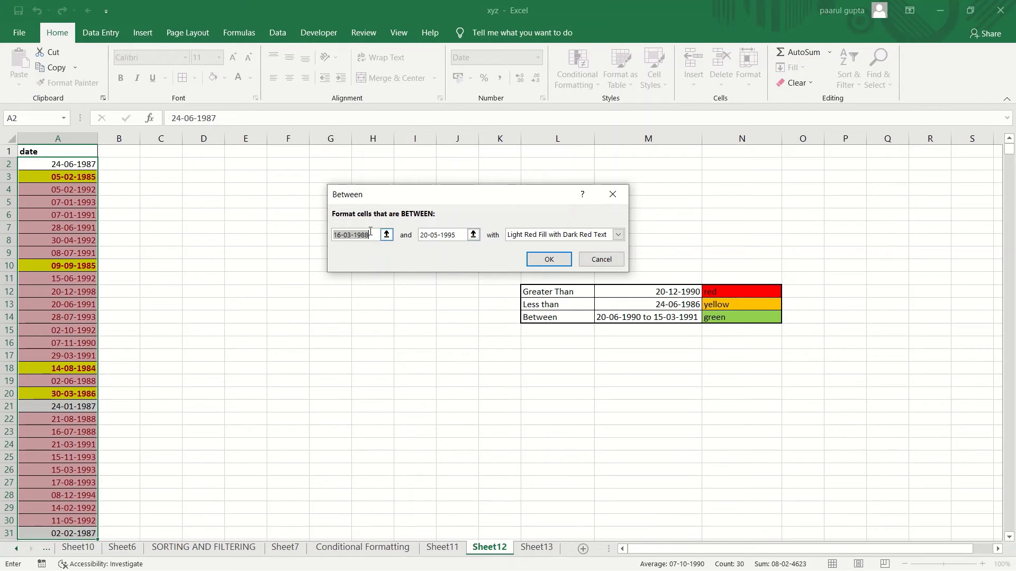
{"action": "left_click", "coordinate": [341, 237]}
{"action": "key", "text": "BackSpace"}
{"action": "key", "text": "BackSpace"}
{"action": "type", "text": "20"}
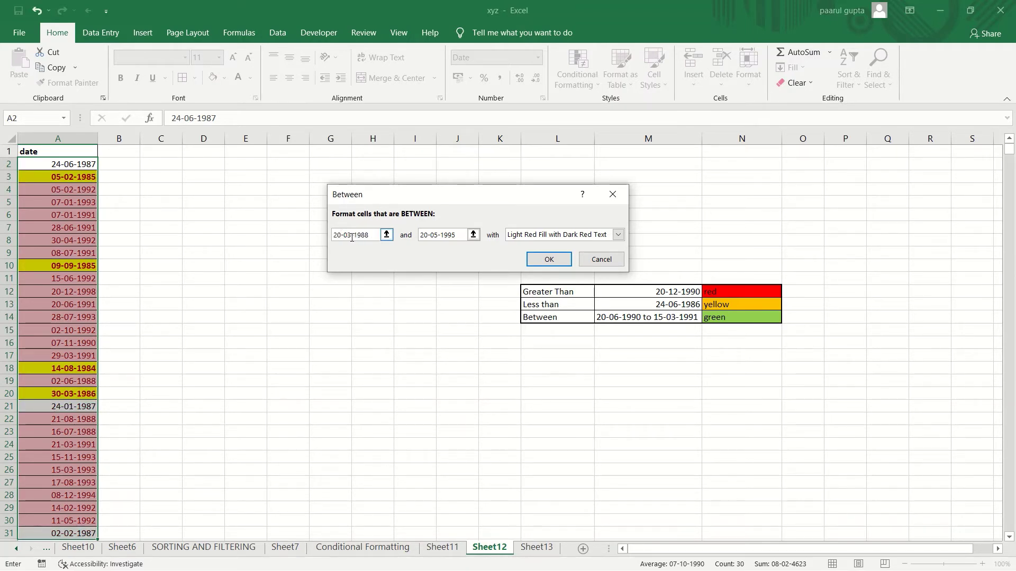
{"action": "key", "text": "BackSpace"}
{"action": "type", "text": "6"}
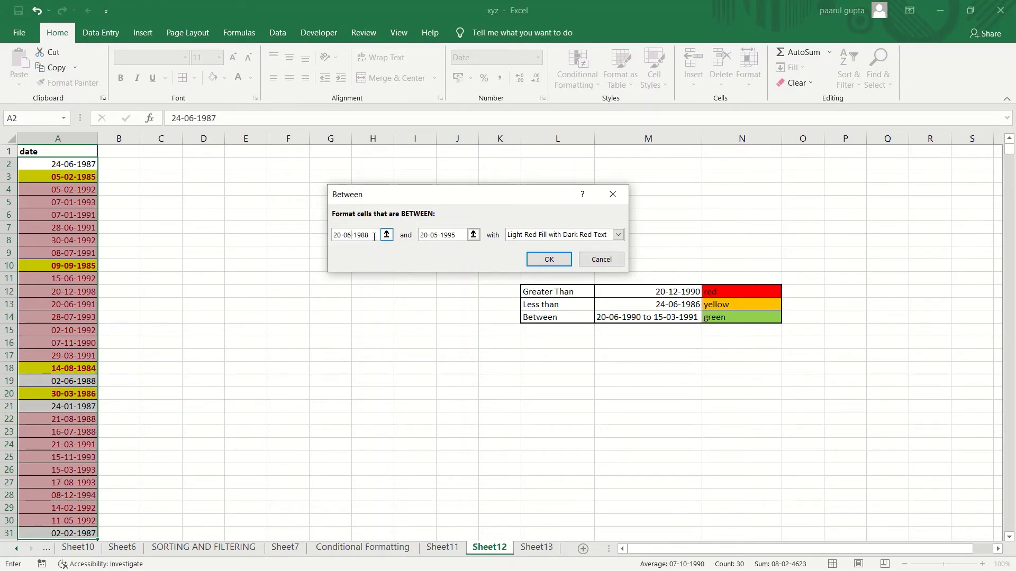
{"action": "left_click", "coordinate": [372, 236]}
{"action": "key", "text": "BackSpace"}
{"action": "key", "text": "BackSpace"}
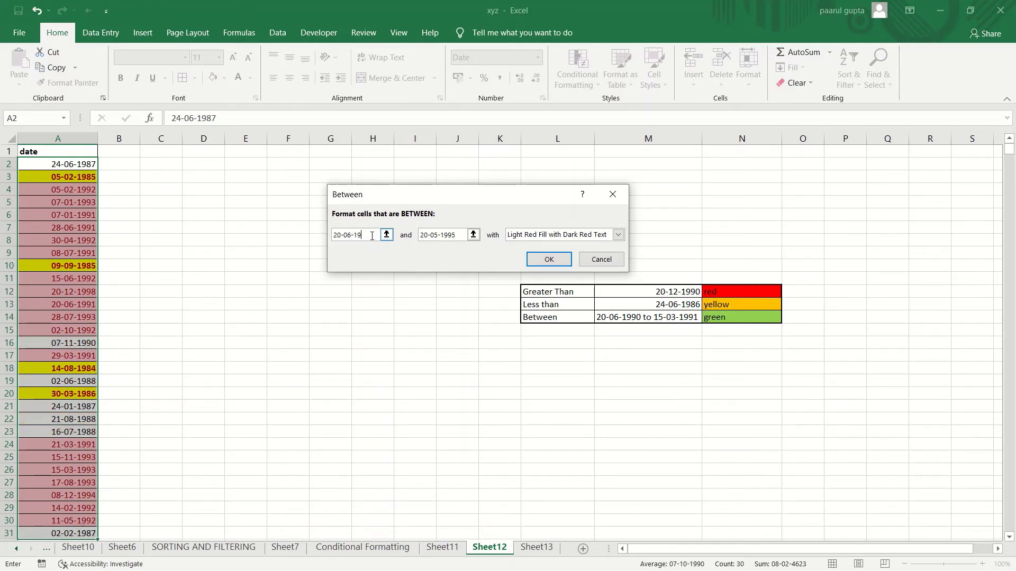
{"action": "type", "text": "90"}
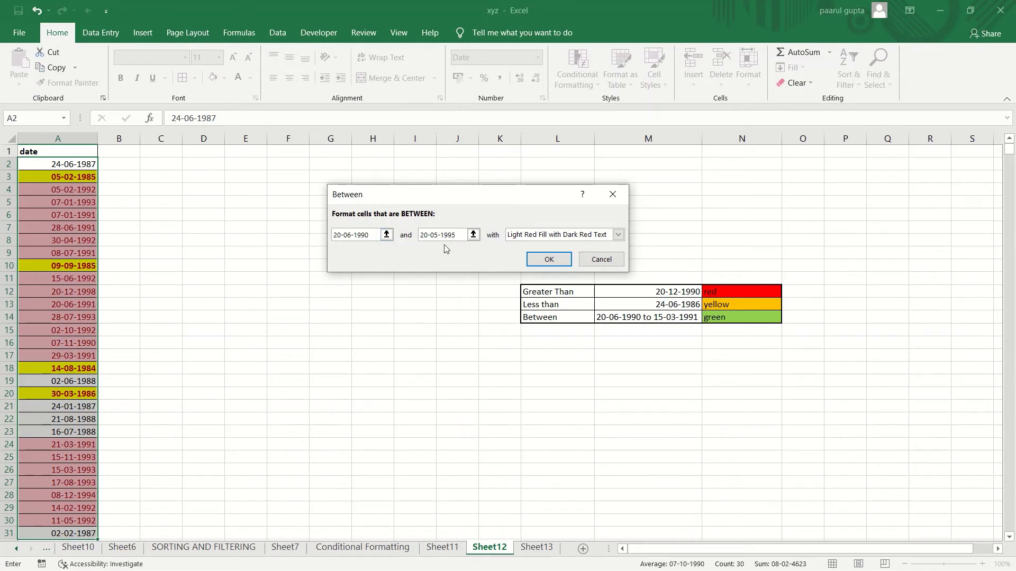
Step: Set the Between rule's upper limit to 15-03-1991
{"action": "left_click", "coordinate": [428, 236]}
{"action": "left_click", "coordinate": [428, 236]}
{"action": "key", "text": "BackSpace"}
{"action": "key", "text": "BackSpace"}
{"action": "type", "text": "15"}
{"action": "left_click", "coordinate": [438, 236]}
{"action": "key", "text": "BackSpace"}
{"action": "type", "text": "3"}
Step: Apply the Between rule to the dates using Green Fill with Dark Green Text and deselect the range
{"action": "left_click", "coordinate": [618, 235]}
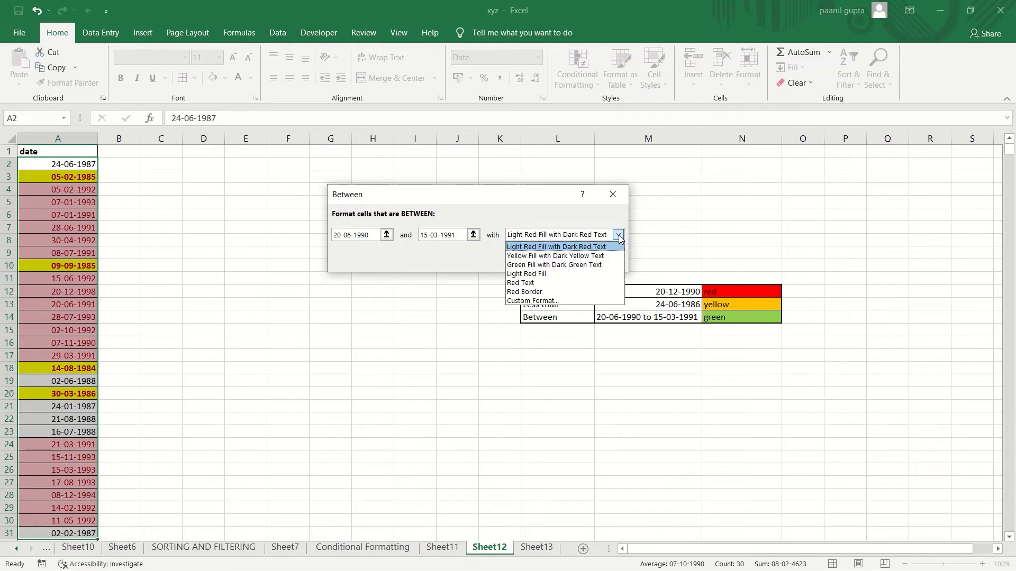
{"action": "left_click", "coordinate": [561, 265]}
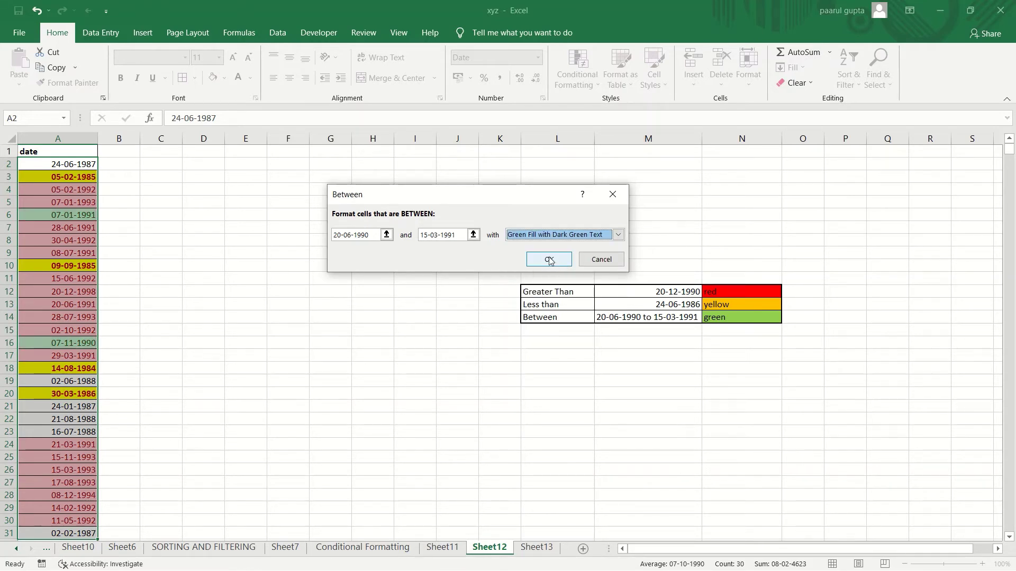
{"action": "left_click", "coordinate": [549, 259]}
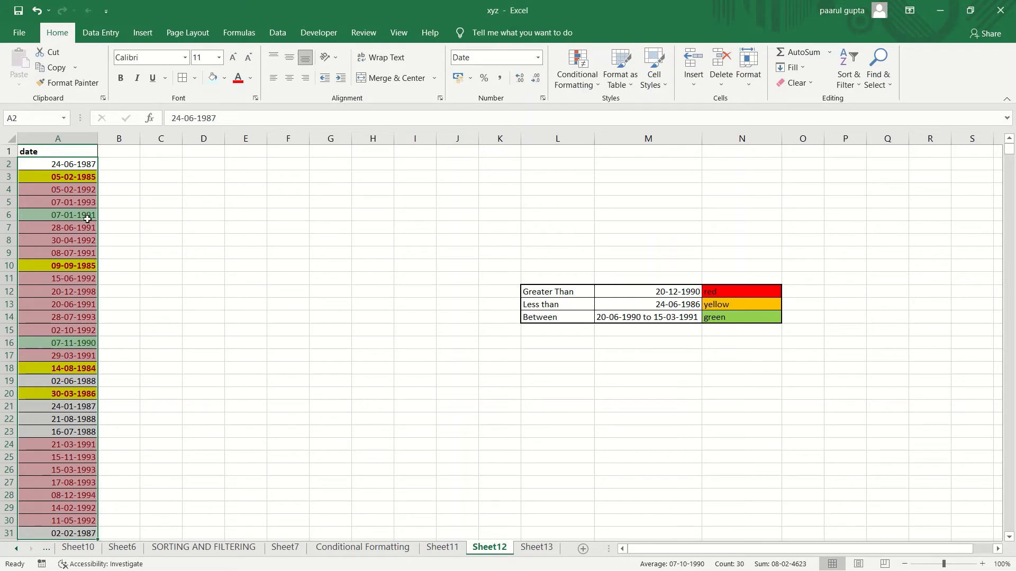
{"action": "left_click", "coordinate": [269, 383]}
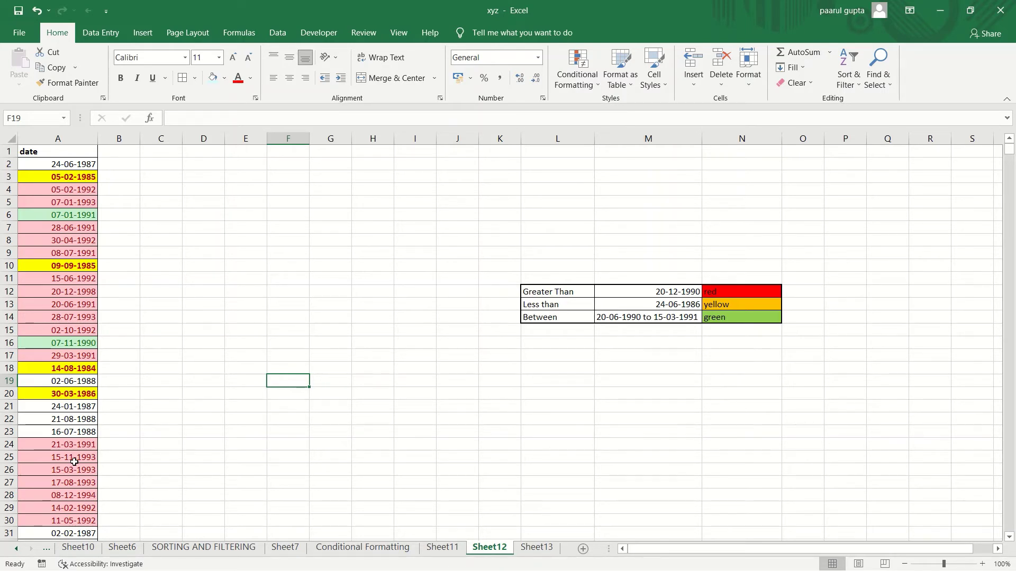
{"action": "left_click", "coordinate": [647, 432]}
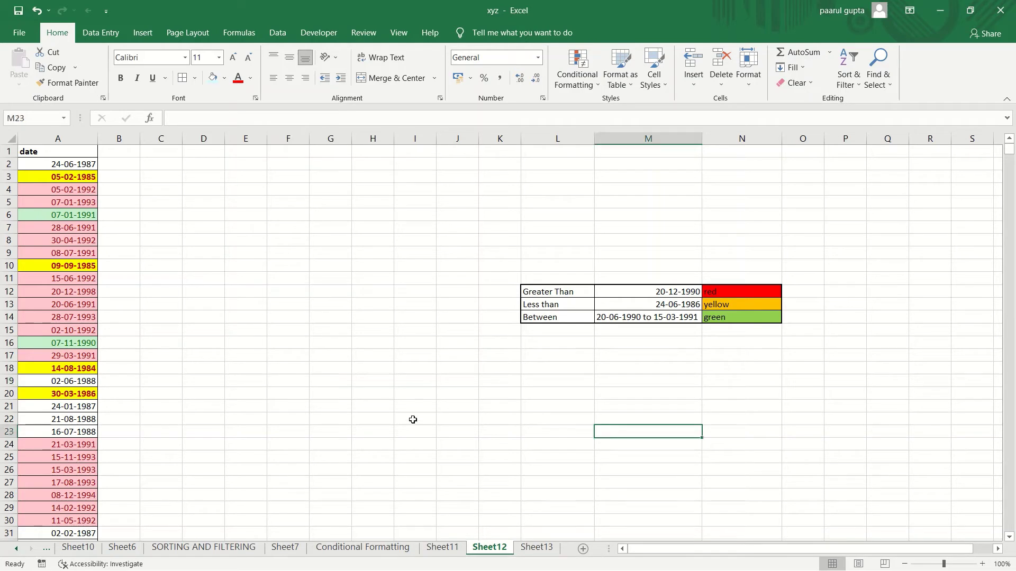
Step: Copy the first exercise's values in A5:A13 on Sheet11 to H5 and widen column H
{"action": "left_click", "coordinate": [442, 548]}
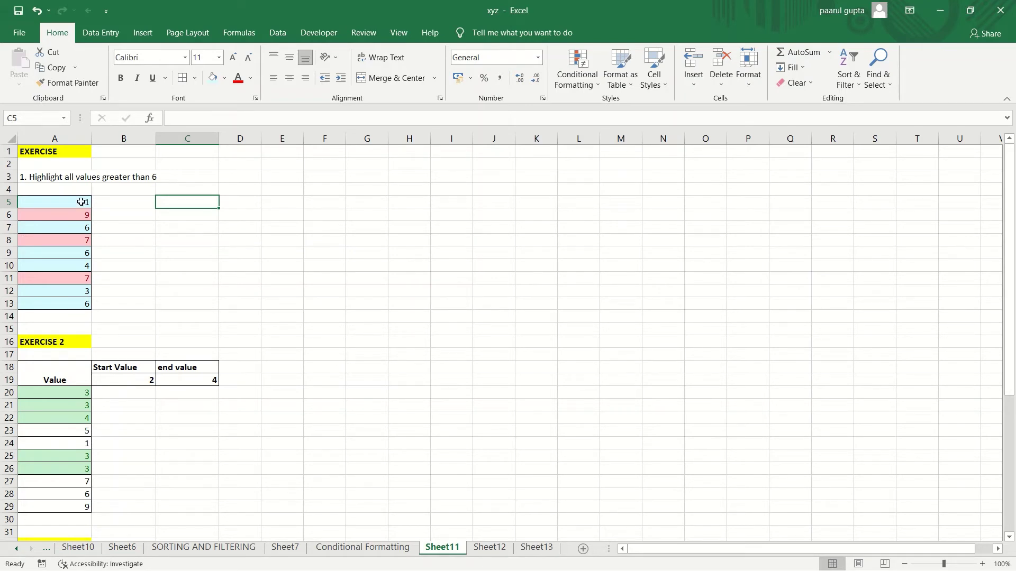
{"action": "left_click_drag", "start_coordinate": [81, 202], "coordinate": [82, 304]}
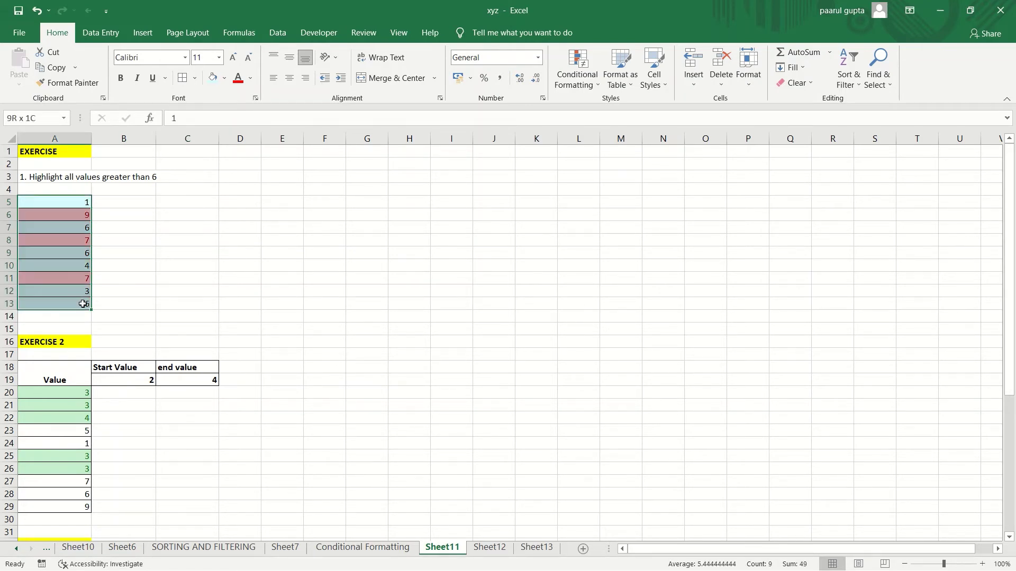
{"action": "left_click", "coordinate": [591, 82]}
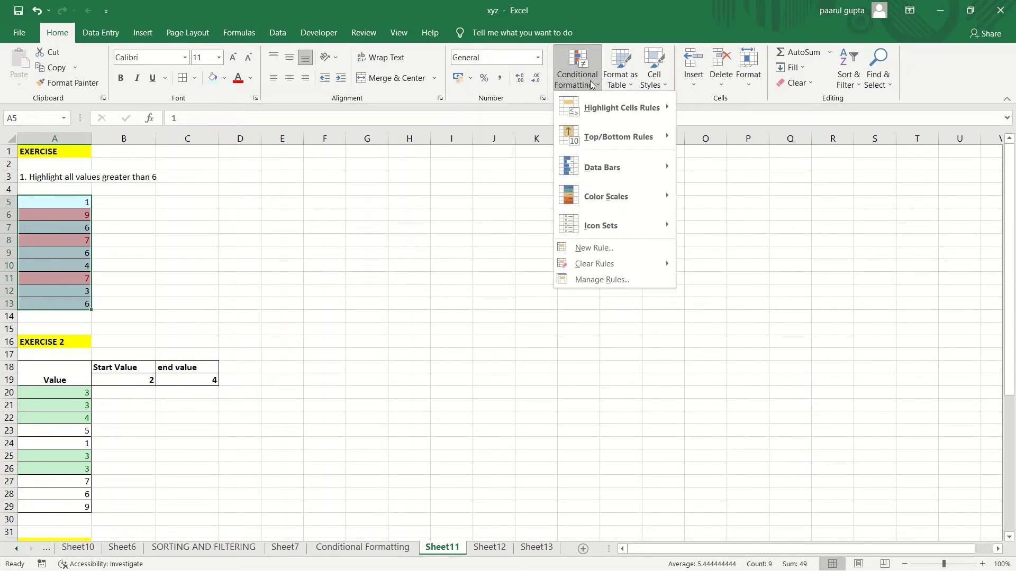
{"action": "left_click", "coordinate": [72, 226]}
{"action": "key", "text": "ctrl+c"}
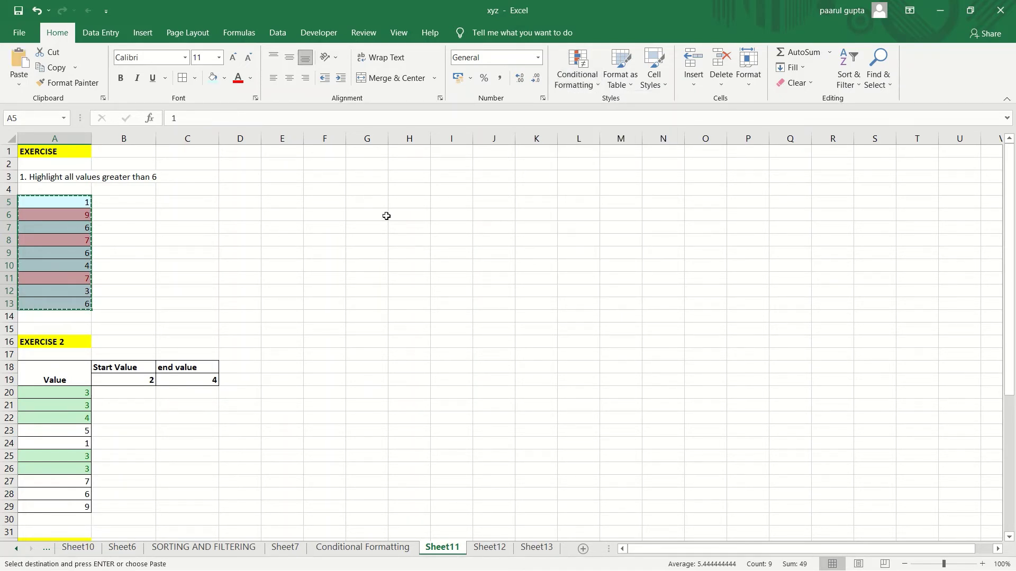
{"action": "left_click", "coordinate": [415, 203]}
{"action": "key", "text": "ctrl+v"}
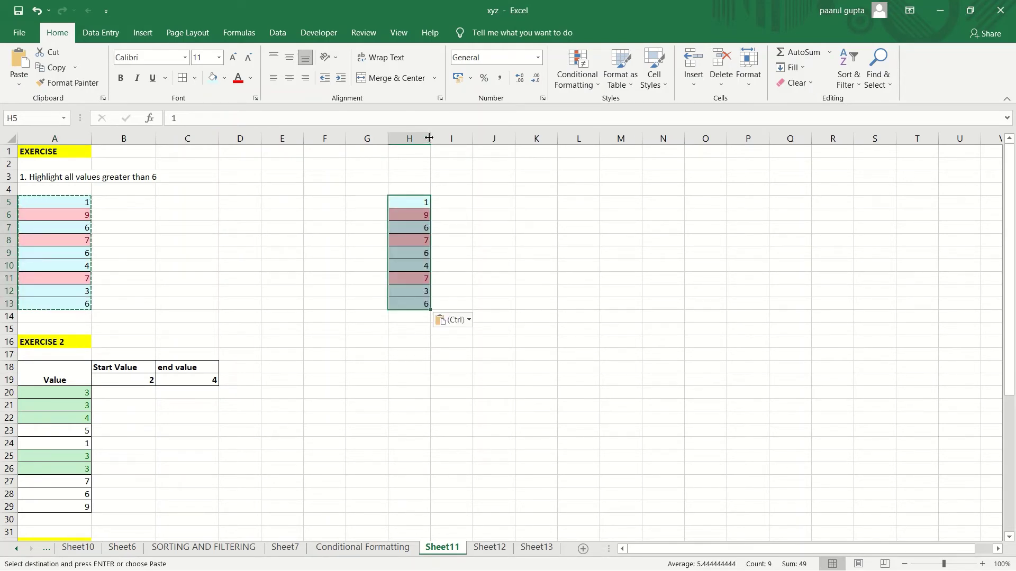
{"action": "left_click_drag", "start_coordinate": [432, 138], "coordinate": [490, 140]}
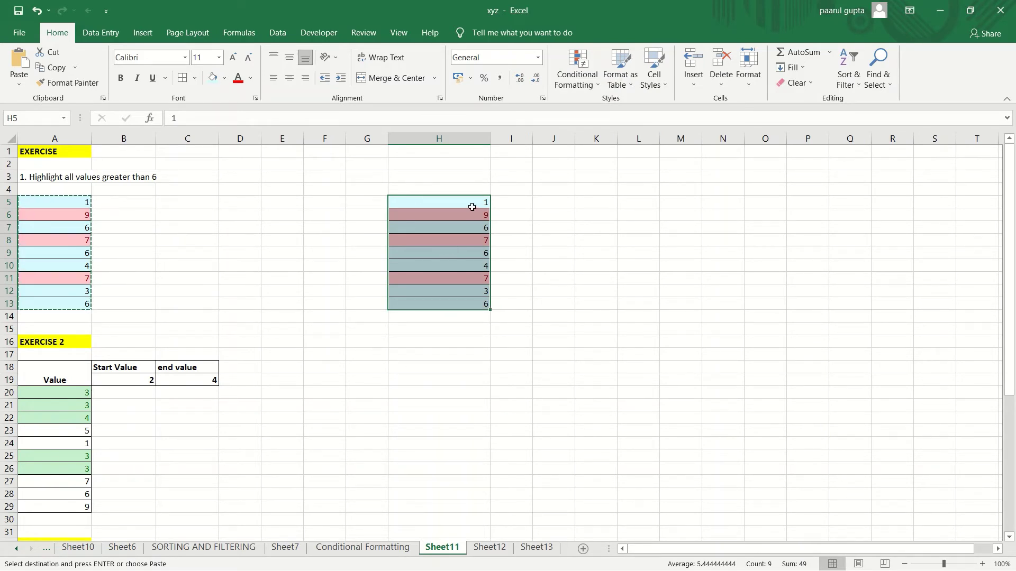
Step: Highlight the top 5 items of the copied values in column H with Yellow Fill with Dark Yellow Text
{"action": "left_click", "coordinate": [594, 86]}
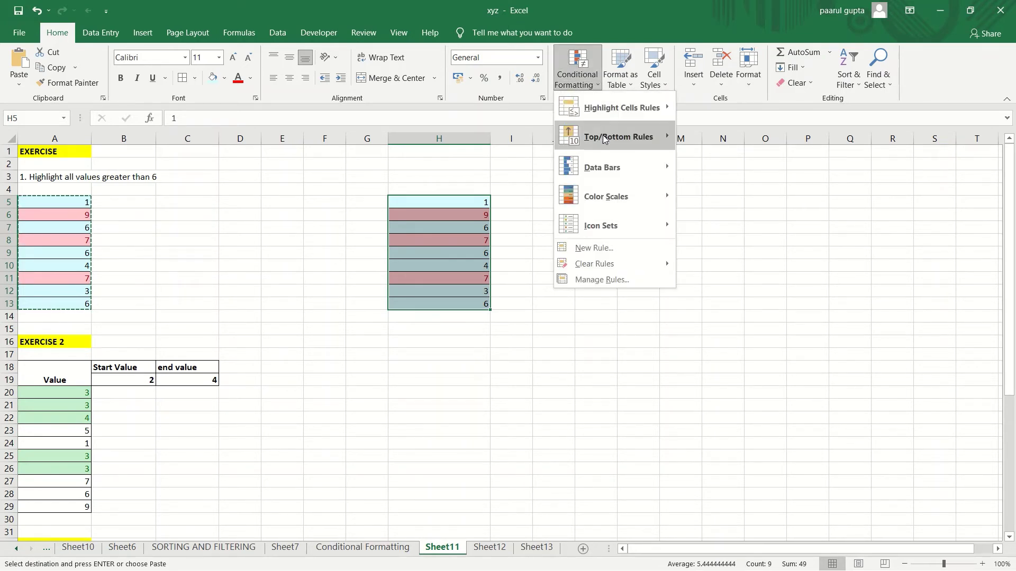
{"action": "mouse_move", "coordinate": [603, 137]}
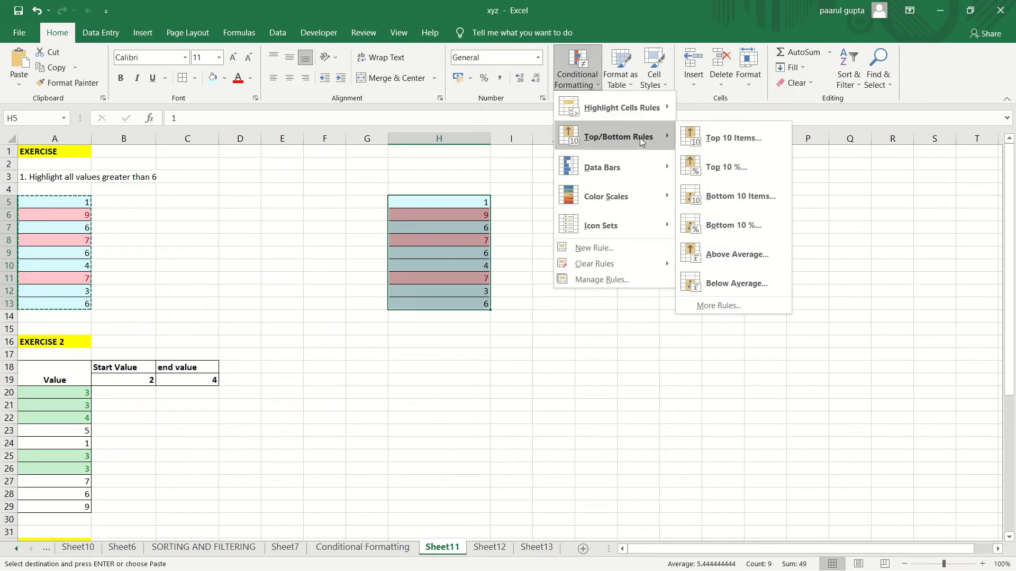
{"action": "left_click", "coordinate": [696, 137]}
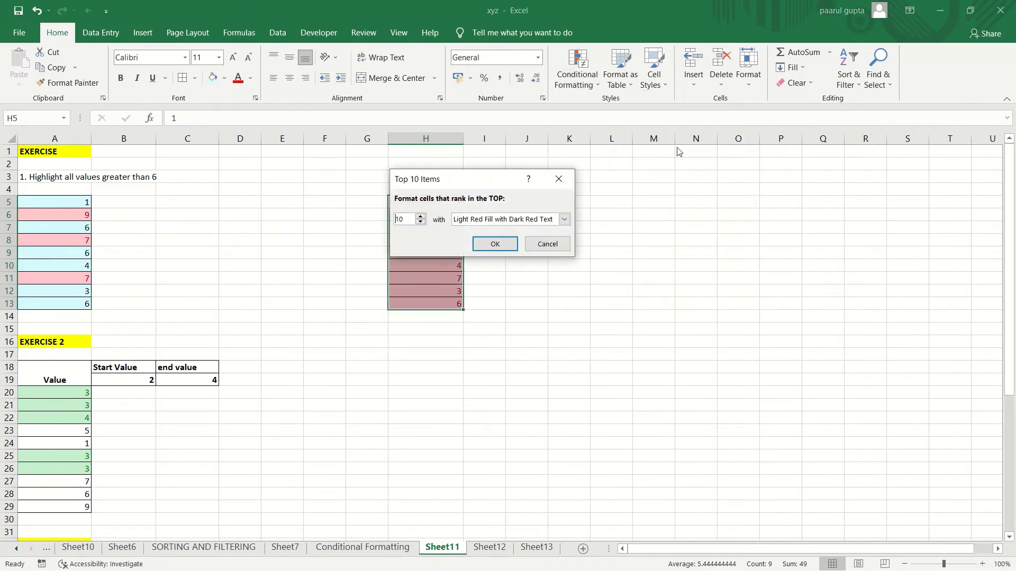
{"action": "left_click", "coordinate": [420, 222]}
{"action": "left_click", "coordinate": [420, 221]}
{"action": "left_click", "coordinate": [420, 222]}
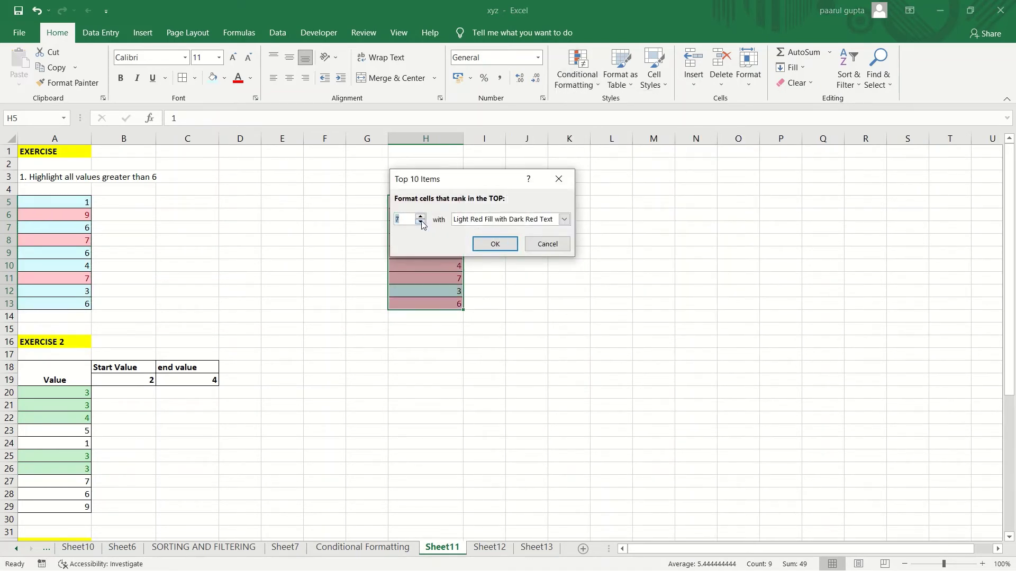
{"action": "left_click", "coordinate": [421, 221]}
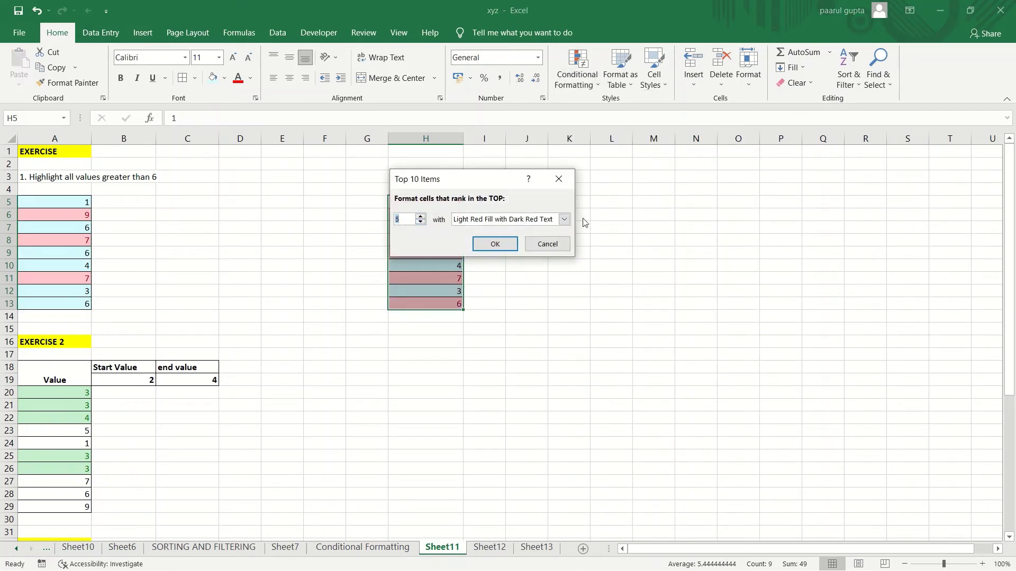
{"action": "left_click", "coordinate": [564, 220]}
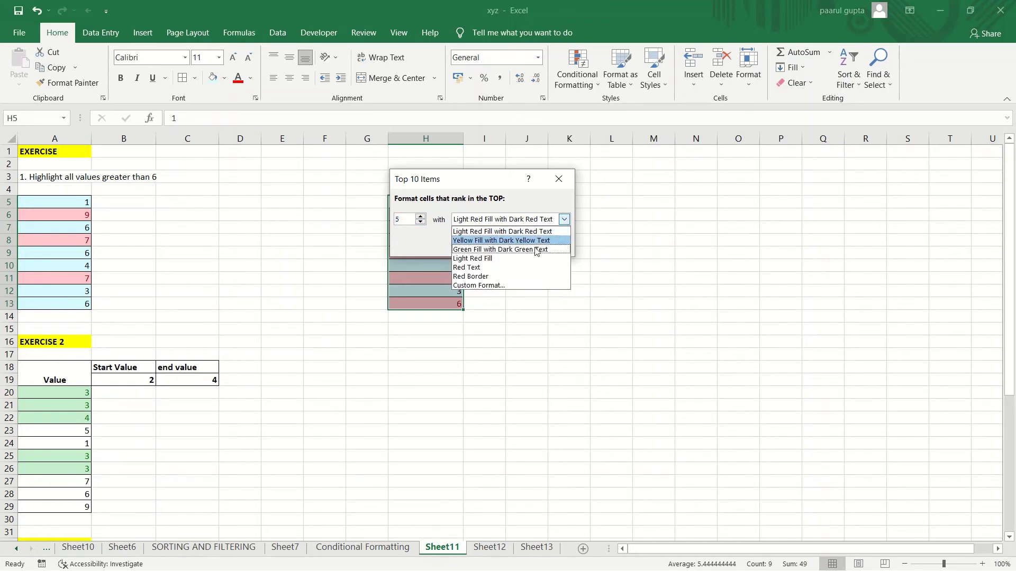
{"action": "left_click", "coordinate": [546, 241]}
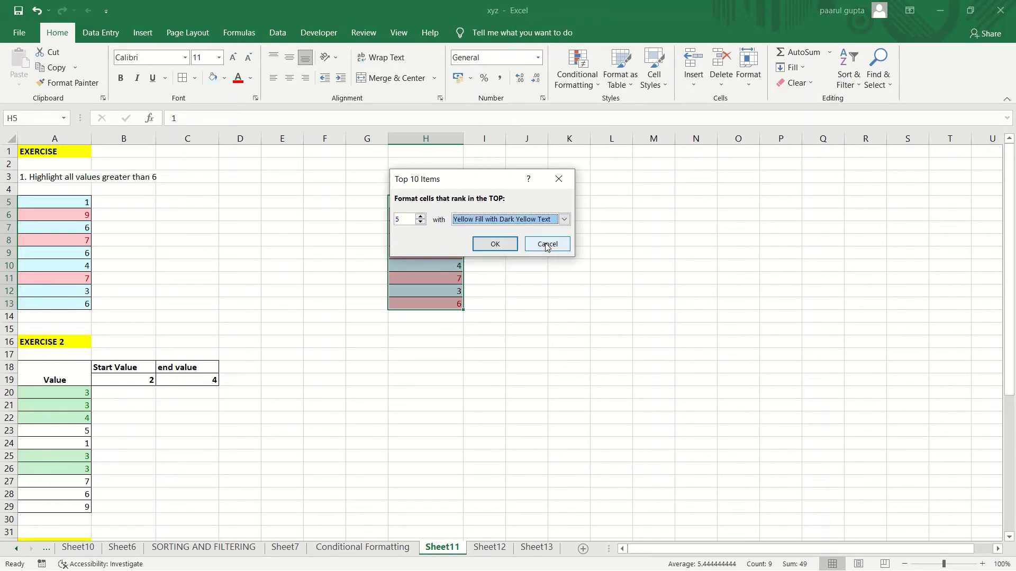
{"action": "left_click", "coordinate": [500, 242]}
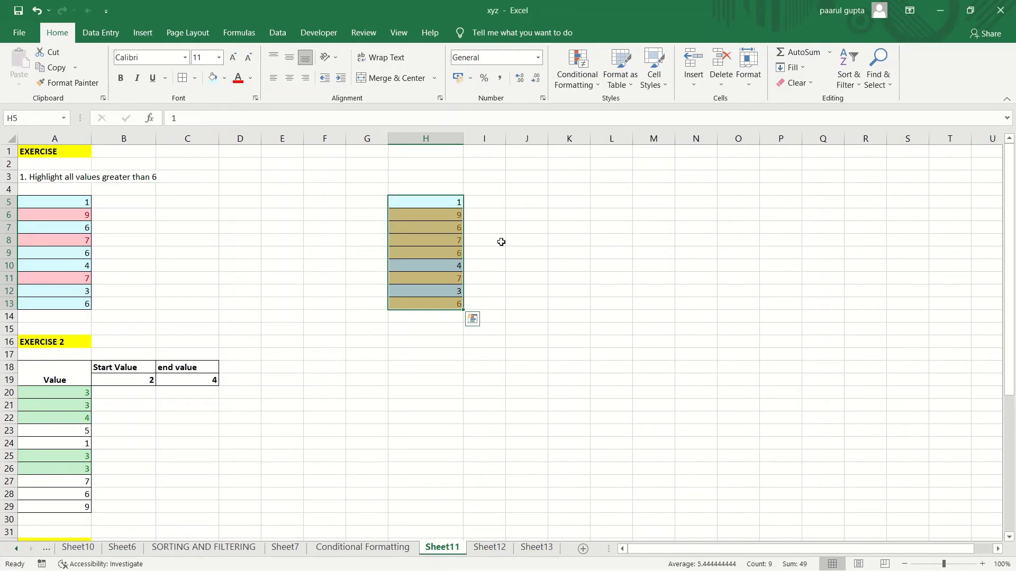
{"action": "left_click", "coordinate": [501, 241]}
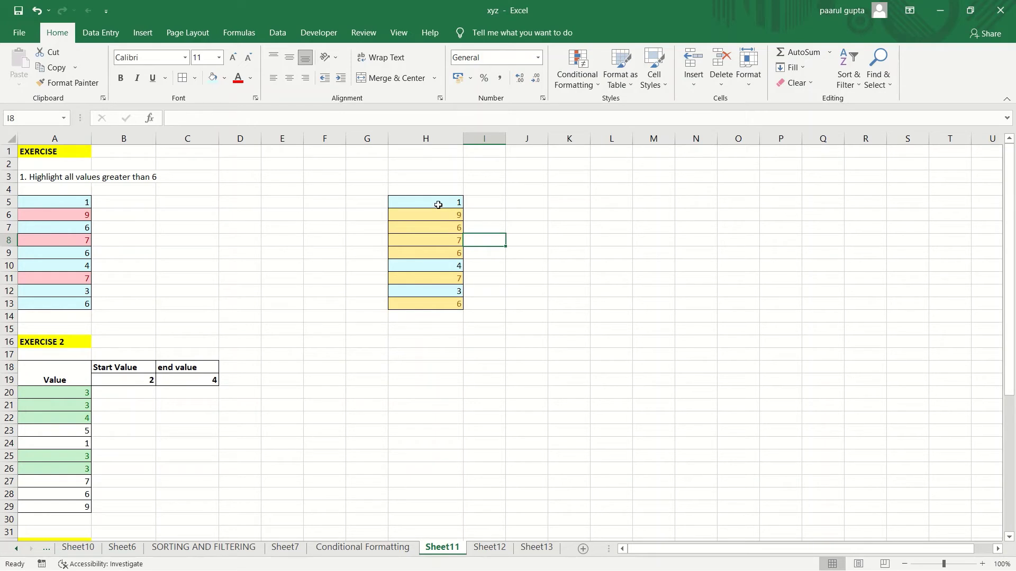
Step: Highlight the bottom 2 items in H5:H13 with Green Fill with Dark Green Text
{"action": "left_click_drag", "start_coordinate": [438, 205], "coordinate": [426, 299]}
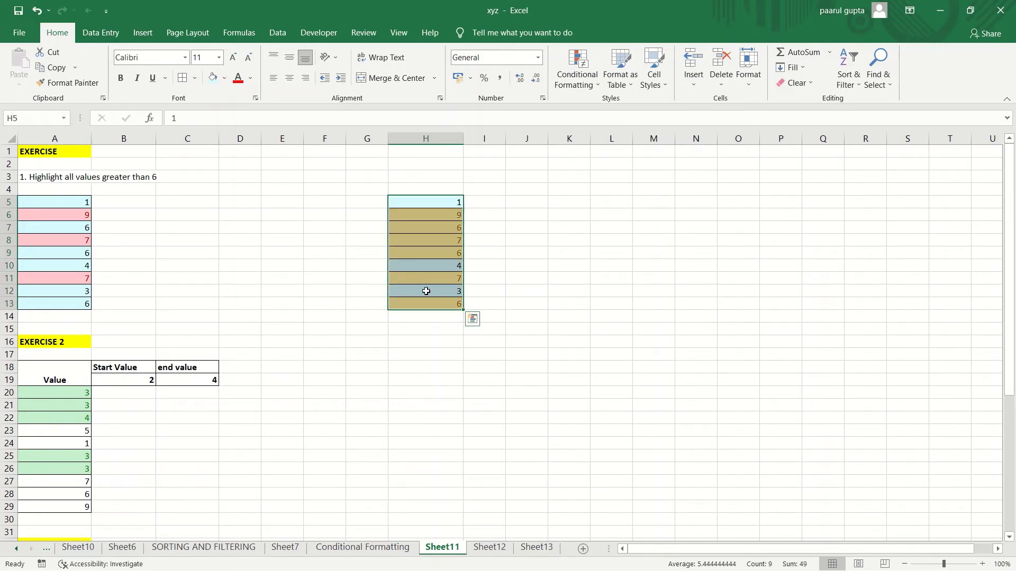
{"action": "left_click", "coordinate": [580, 80]}
{"action": "mouse_move", "coordinate": [650, 137]}
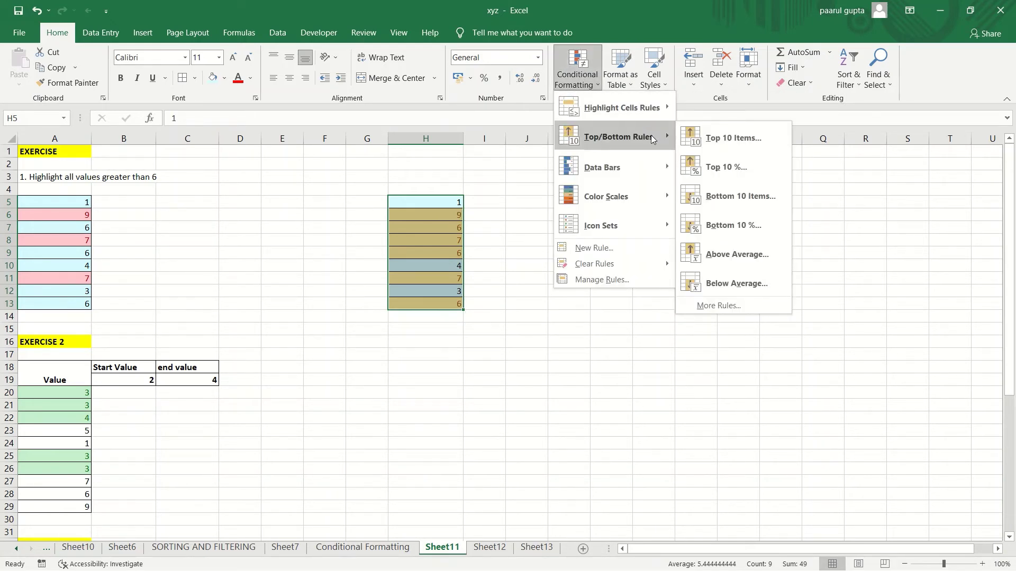
{"action": "left_click", "coordinate": [723, 199]}
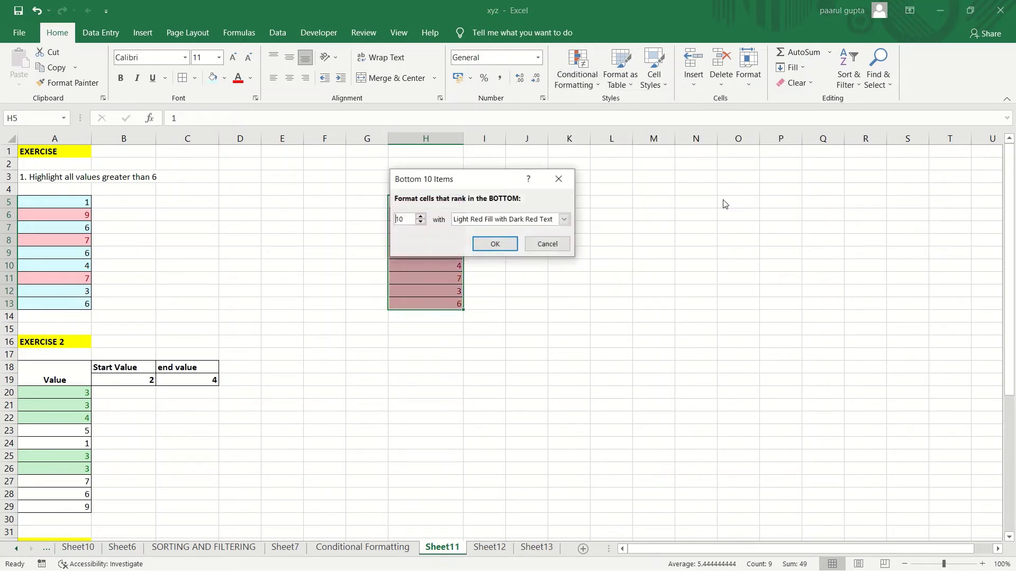
{"action": "left_click", "coordinate": [420, 223]}
{"action": "left_click", "coordinate": [420, 222]}
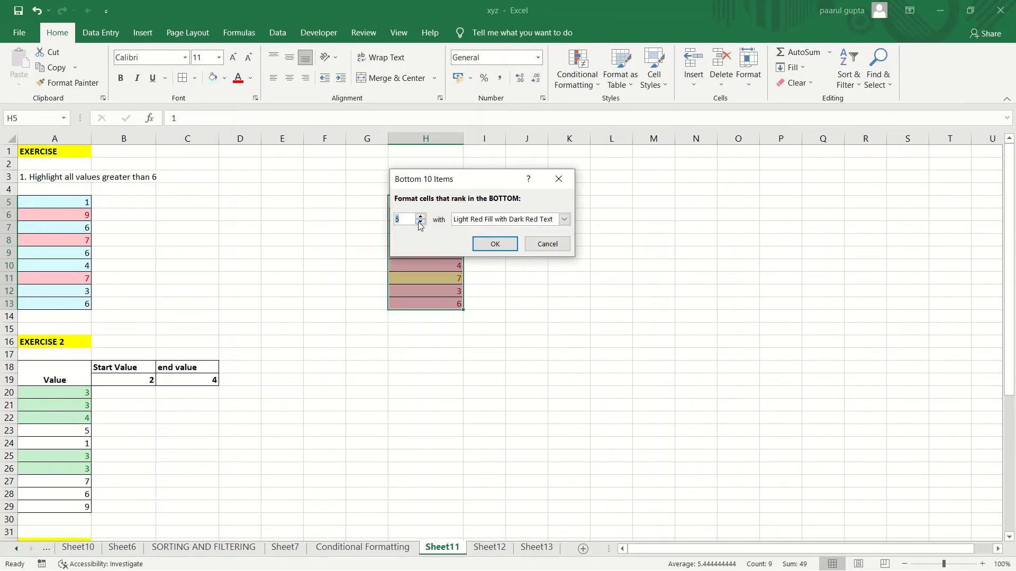
{"action": "left_click", "coordinate": [421, 222]}
{"action": "left_click", "coordinate": [420, 223]}
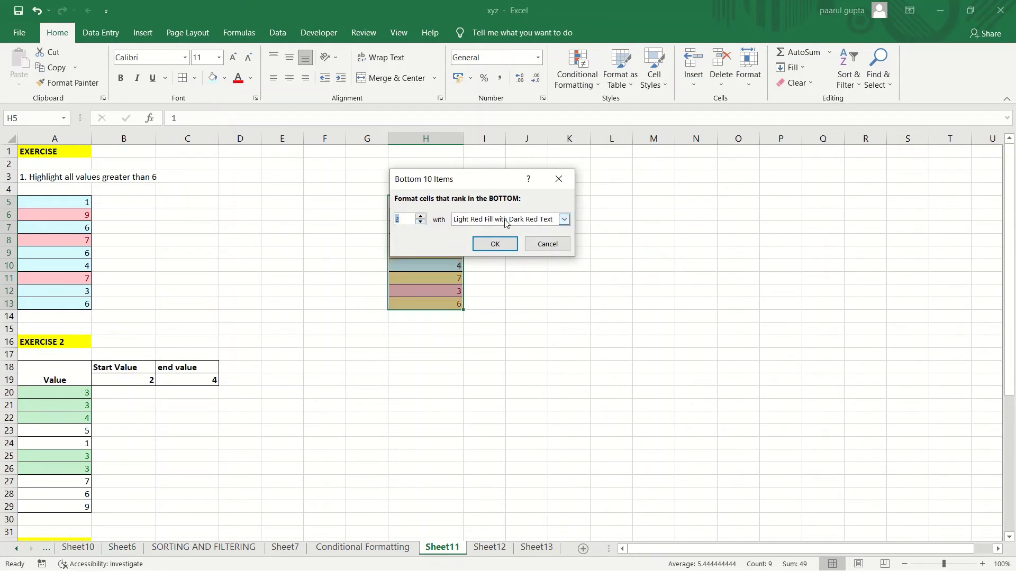
{"action": "left_click", "coordinate": [564, 219]}
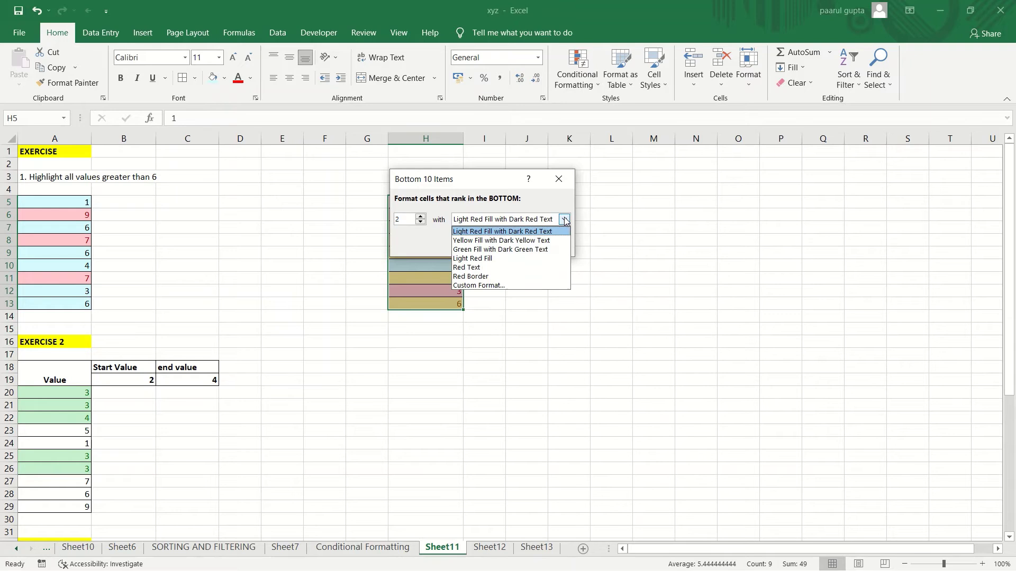
{"action": "left_click", "coordinate": [521, 250]}
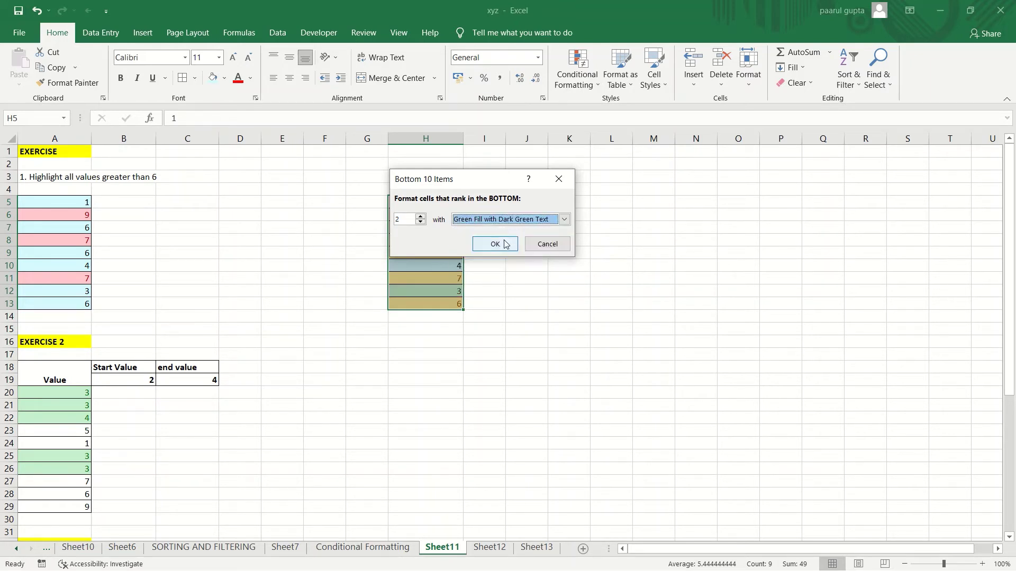
{"action": "left_click", "coordinate": [503, 242]}
{"action": "left_click", "coordinate": [500, 239]}
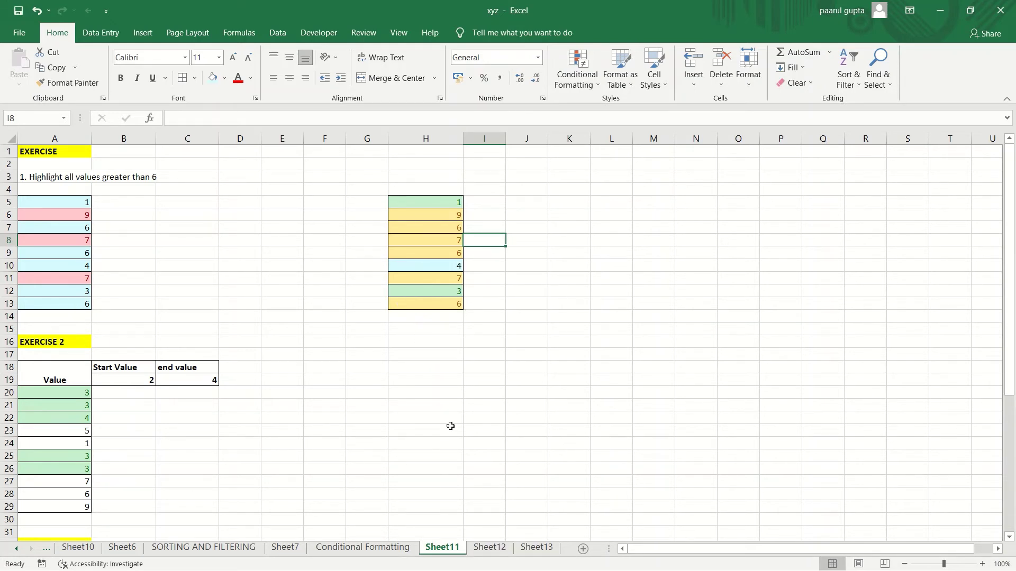
Step: Apply light blue gradient-fill data bars to the whole product and price table on Sheet13
{"action": "left_click", "coordinate": [490, 548]}
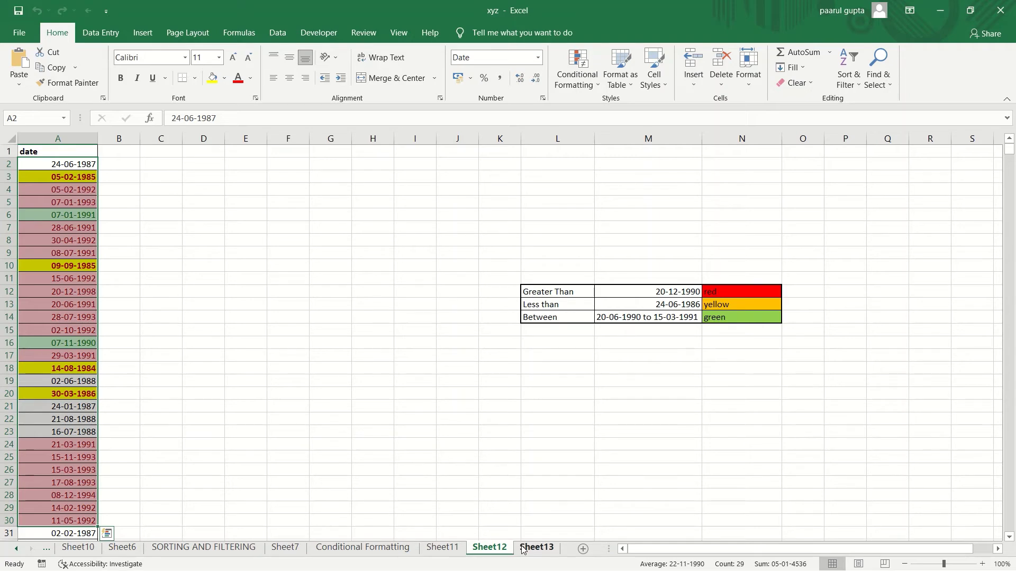
{"action": "left_click", "coordinate": [537, 549]}
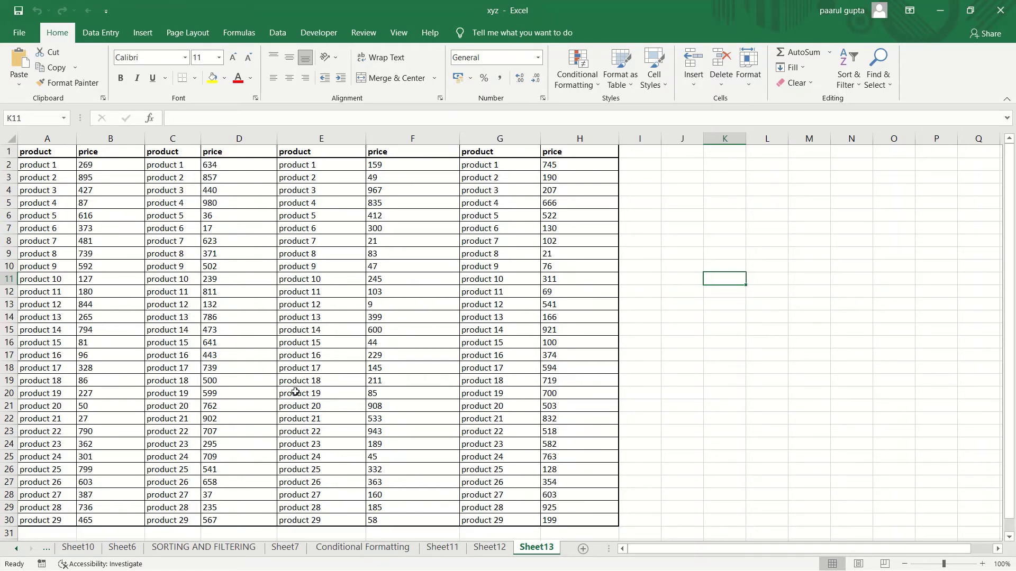
{"action": "left_click", "coordinate": [37, 154]}
{"action": "key", "text": "ctrl+shift+Right"}
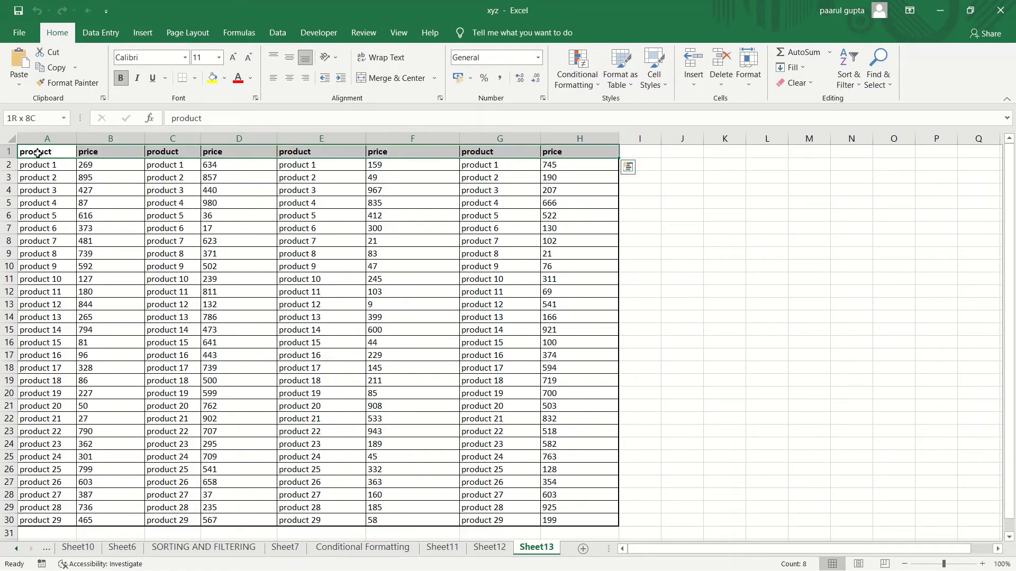
{"action": "key", "text": "ctrl+shift+Down"}
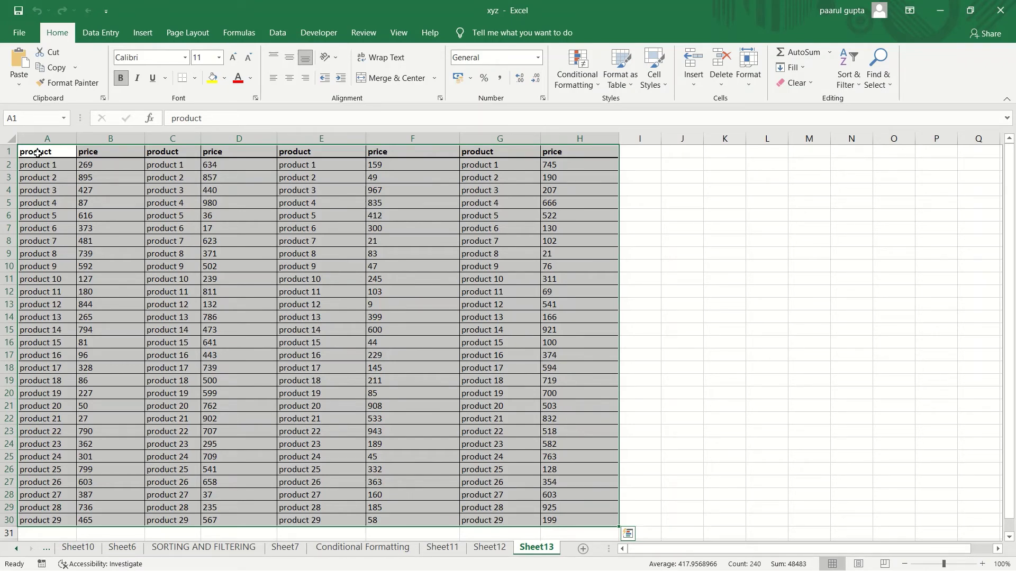
{"action": "key", "text": "alt"}
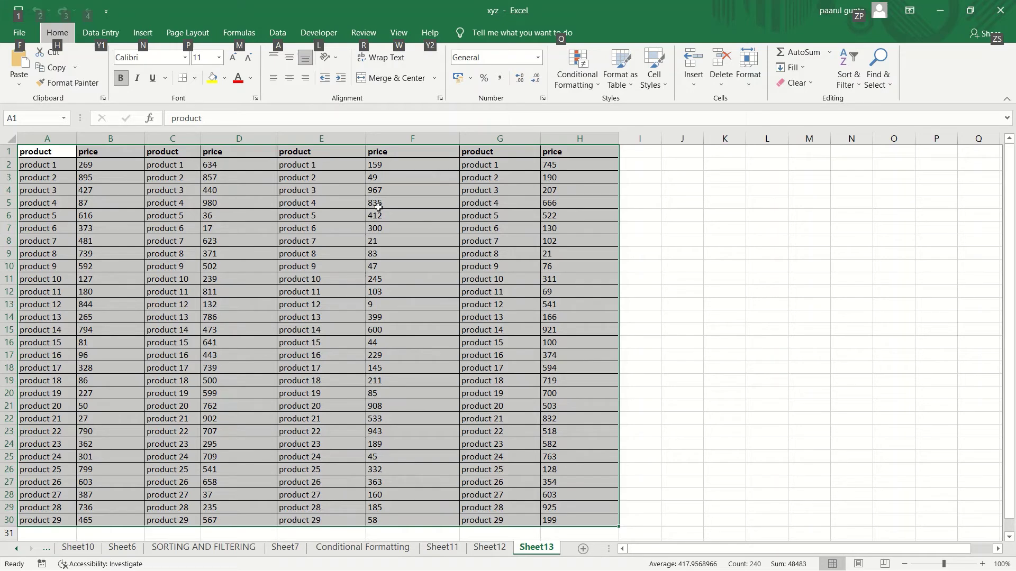
{"action": "key", "text": "h"}
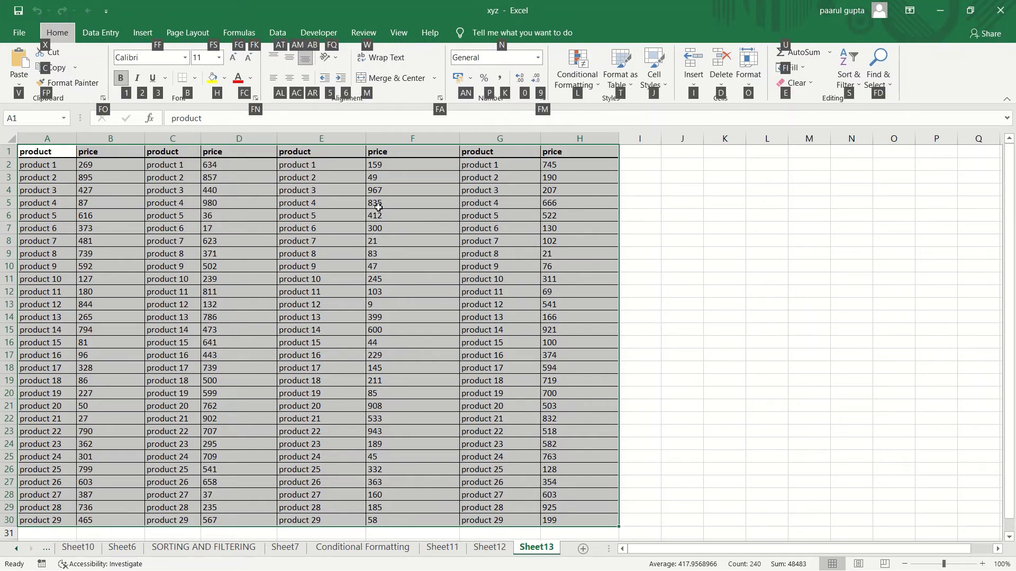
{"action": "key", "text": "l"}
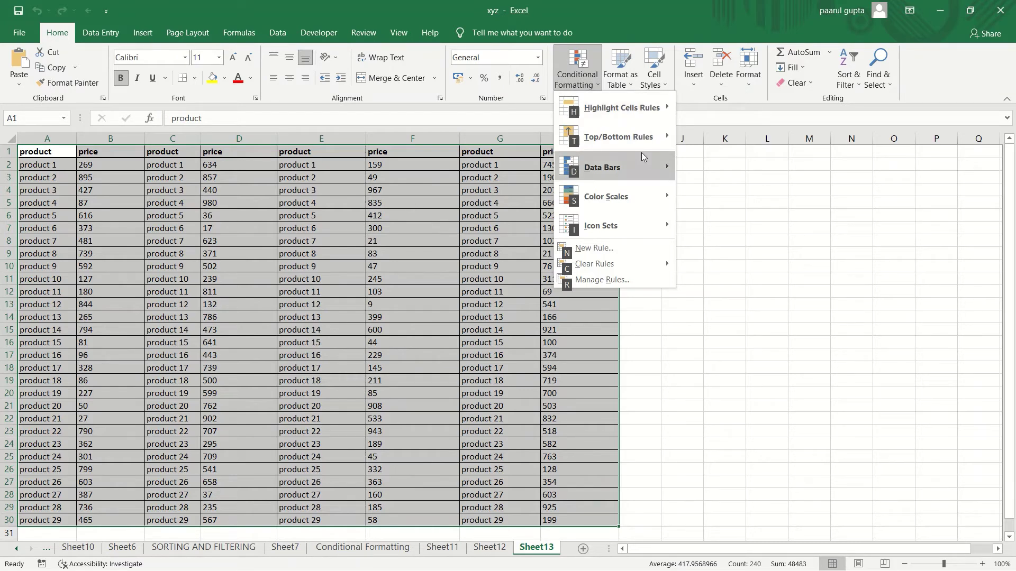
{"action": "mouse_move", "coordinate": [620, 135]}
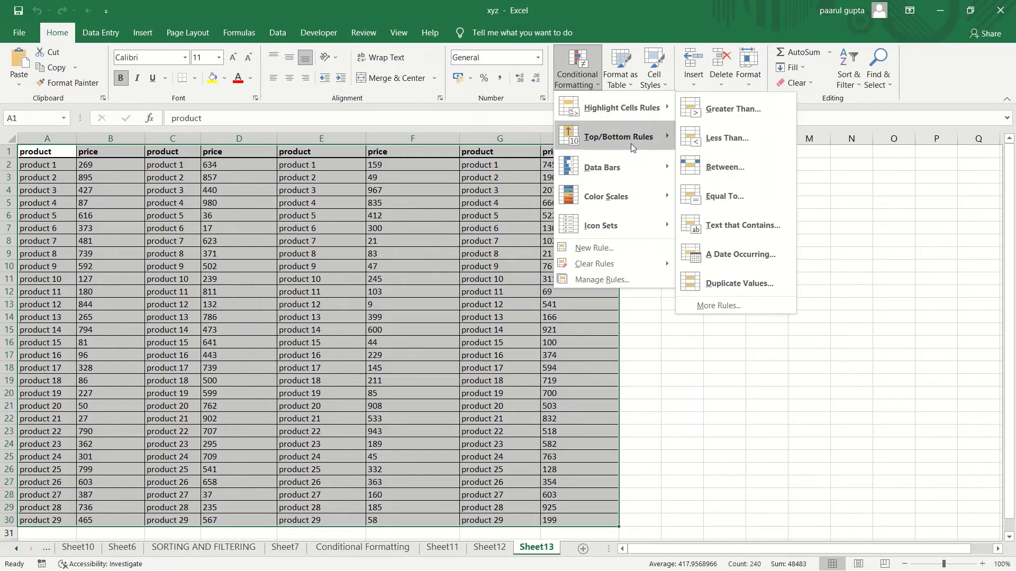
{"action": "mouse_move", "coordinate": [631, 162]}
{"action": "mouse_move", "coordinate": [623, 114]}
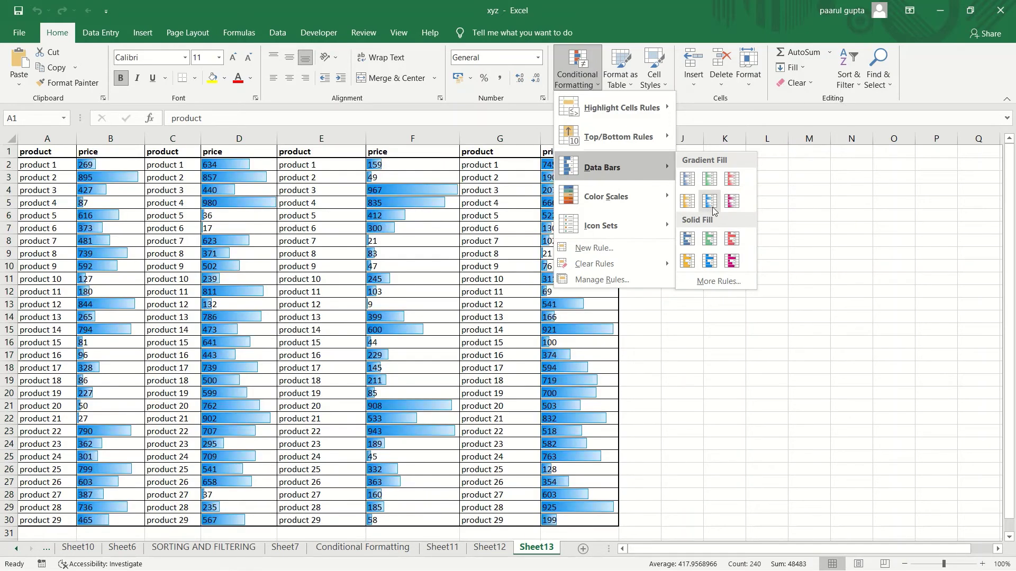
{"action": "left_click", "coordinate": [711, 203]}
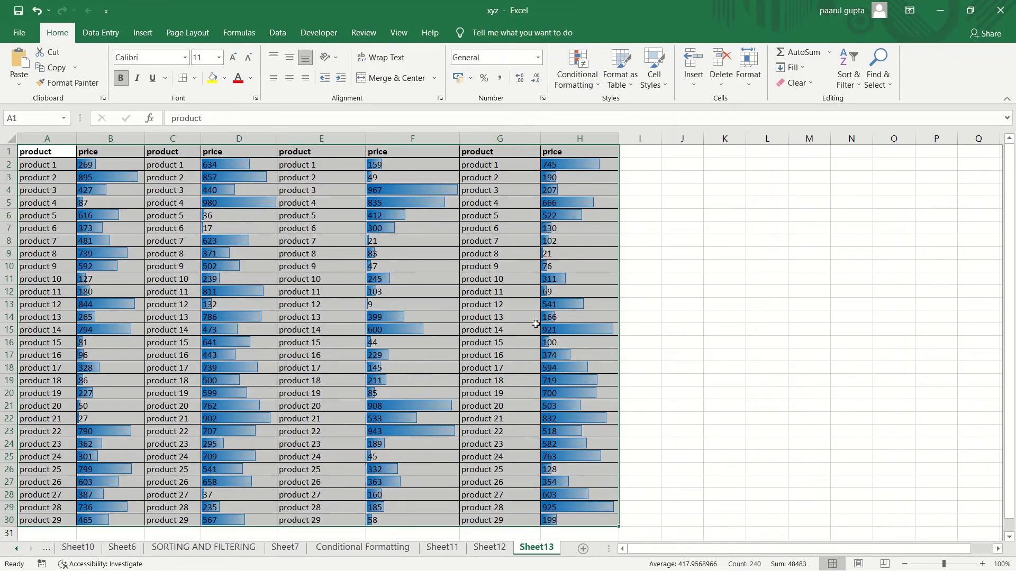
{"action": "left_click", "coordinate": [555, 317]}
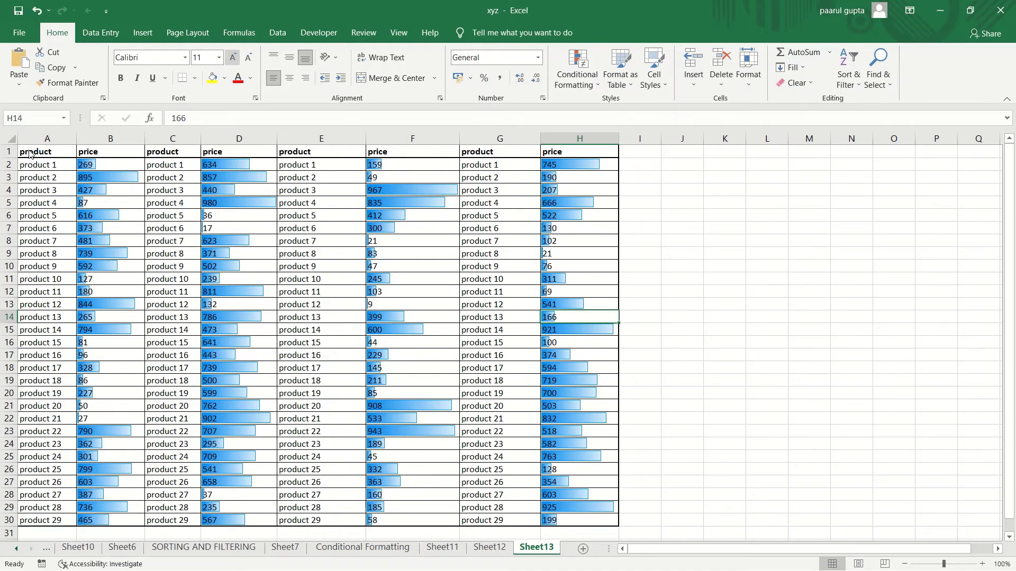
Step: Increase the font size of the whole product and price table in A1:H30 to 14
{"action": "left_click_drag", "start_coordinate": [32, 153], "coordinate": [562, 524]}
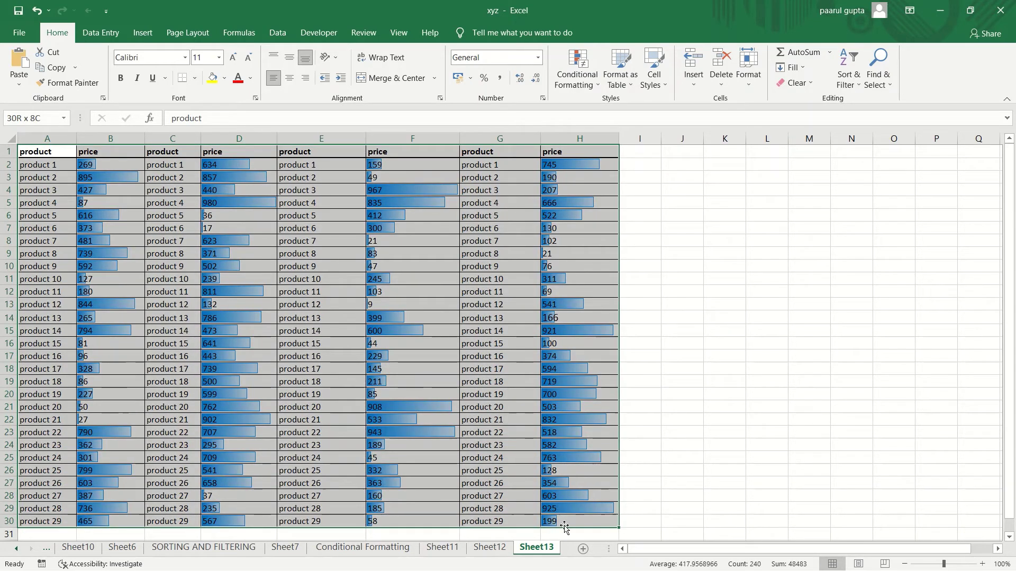
{"action": "left_click", "coordinate": [232, 56]}
{"action": "left_click", "coordinate": [233, 56]}
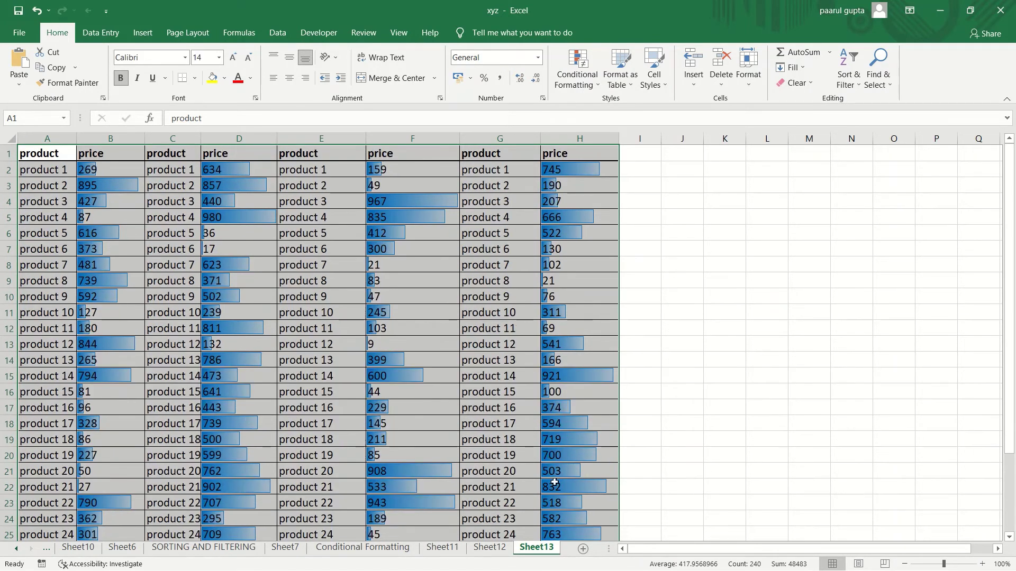
{"action": "left_click", "coordinate": [704, 411]}
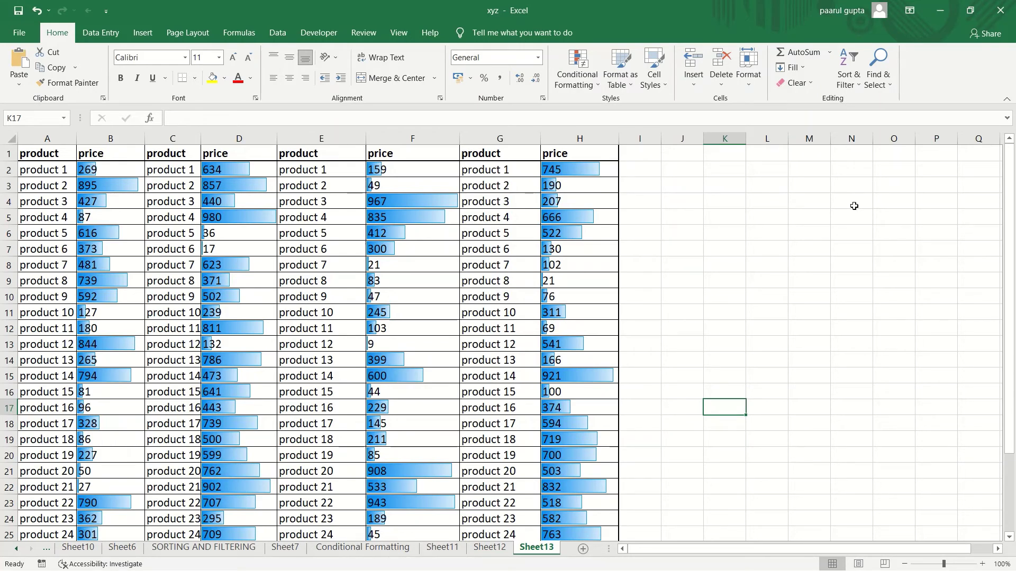
Step: Open the Conditional Formatting Rules Manager for the whole table A1:H30, showing rules for the Current Selection
{"action": "left_click_drag", "start_coordinate": [1012, 234], "coordinate": [997, 200]}
{"action": "left_click", "coordinate": [108, 344]}
{"action": "left_click", "coordinate": [54, 154]}
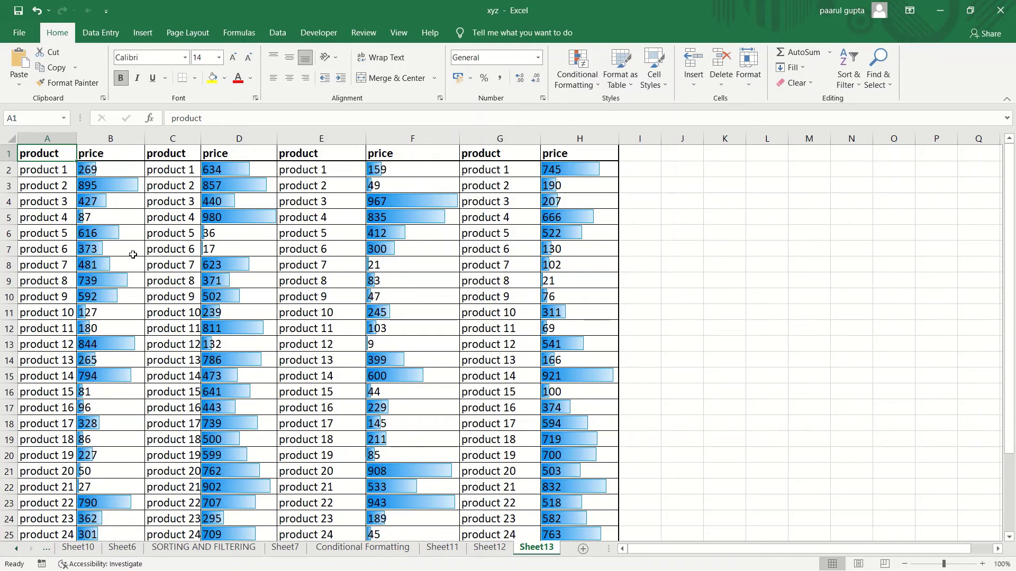
{"action": "key", "text": "ctrl+shift+Right"}
{"action": "key", "text": "ctrl+shift+Down"}
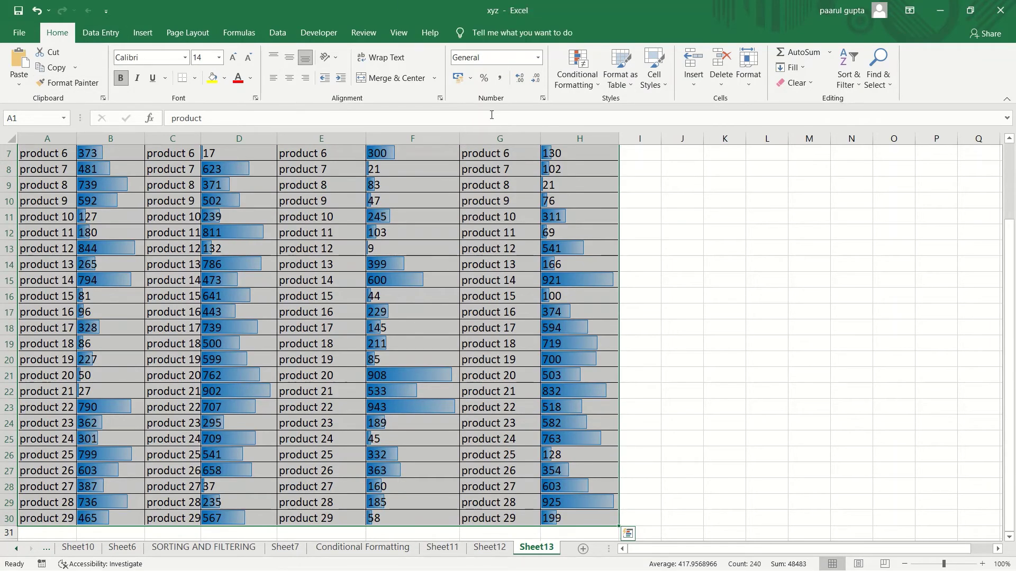
{"action": "left_click", "coordinate": [576, 83]}
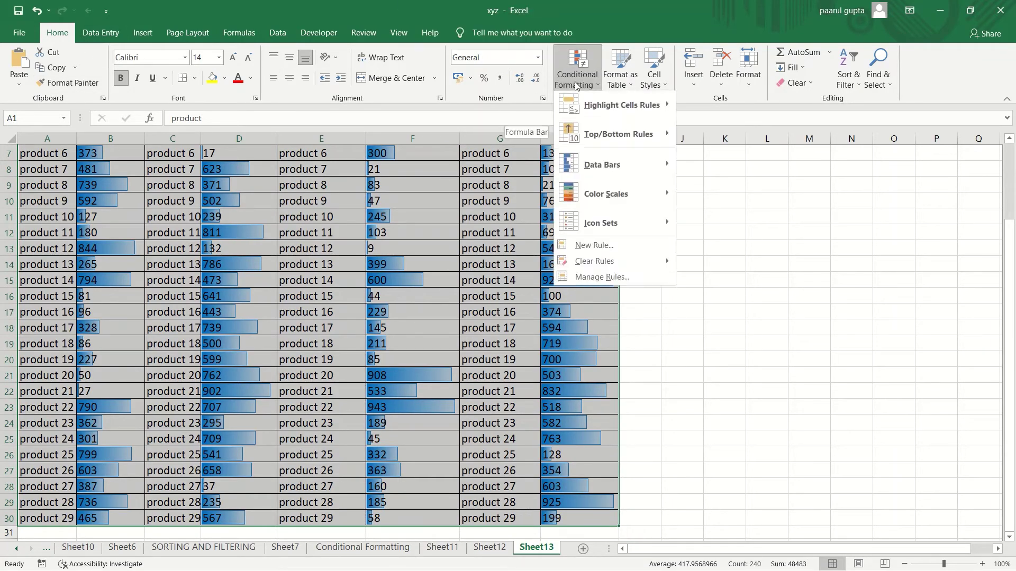
{"action": "left_click", "coordinate": [602, 276]}
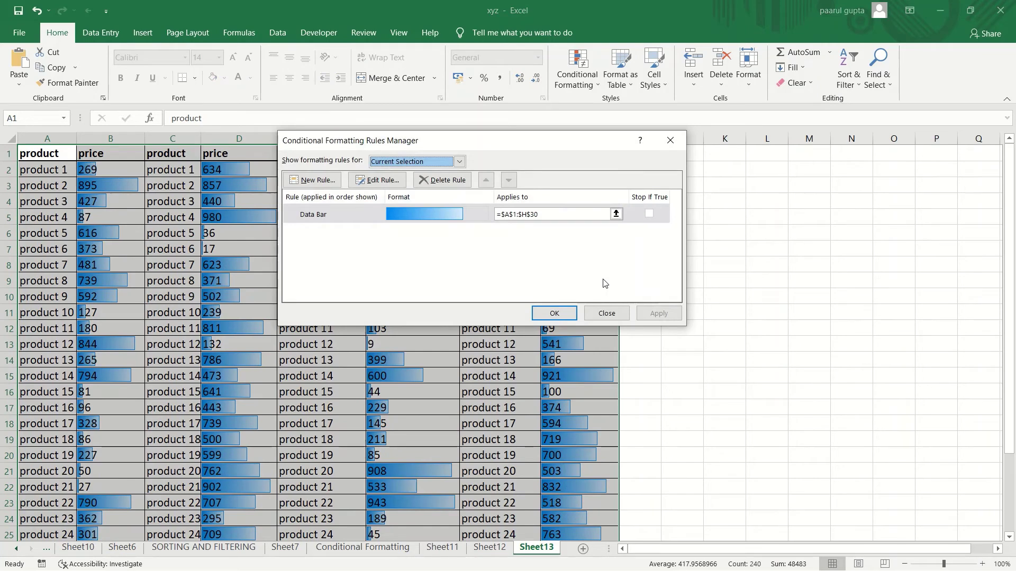
{"action": "left_click", "coordinate": [460, 162]}
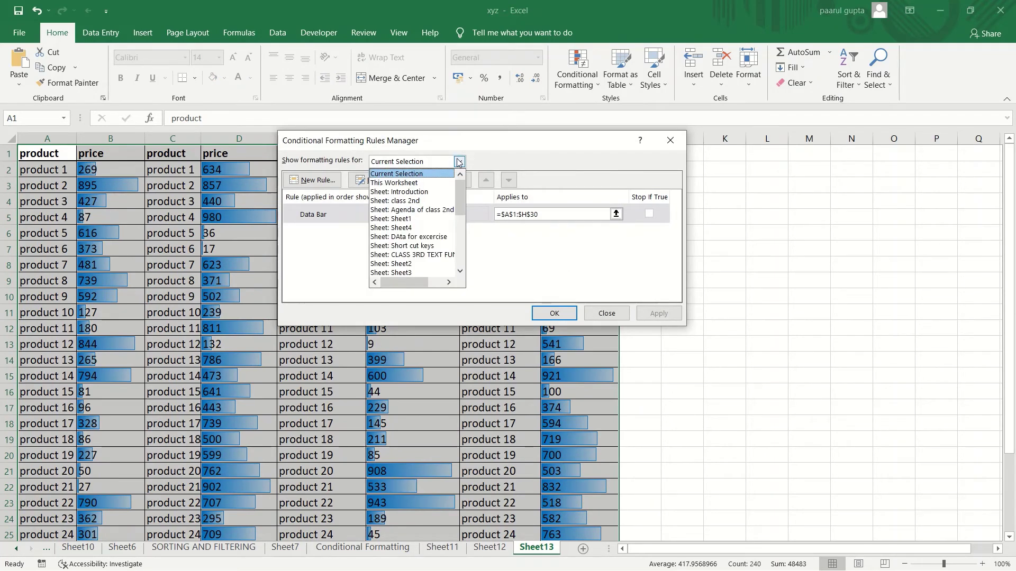
{"action": "left_click", "coordinate": [445, 169]}
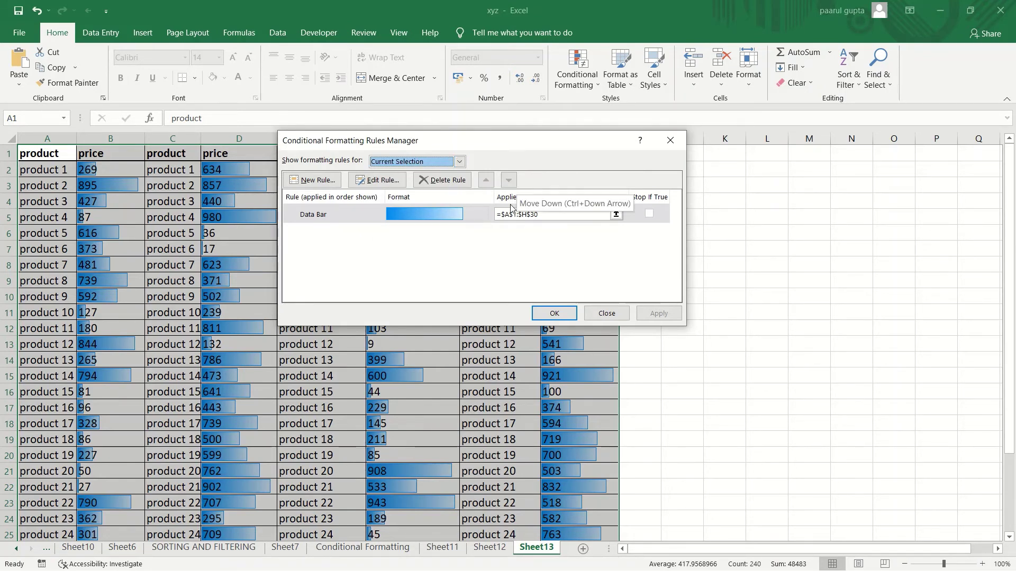
Step: Edit the table's data bar rule to Show Bar Only with Context bar direction and apply it
{"action": "left_click", "coordinate": [466, 215]}
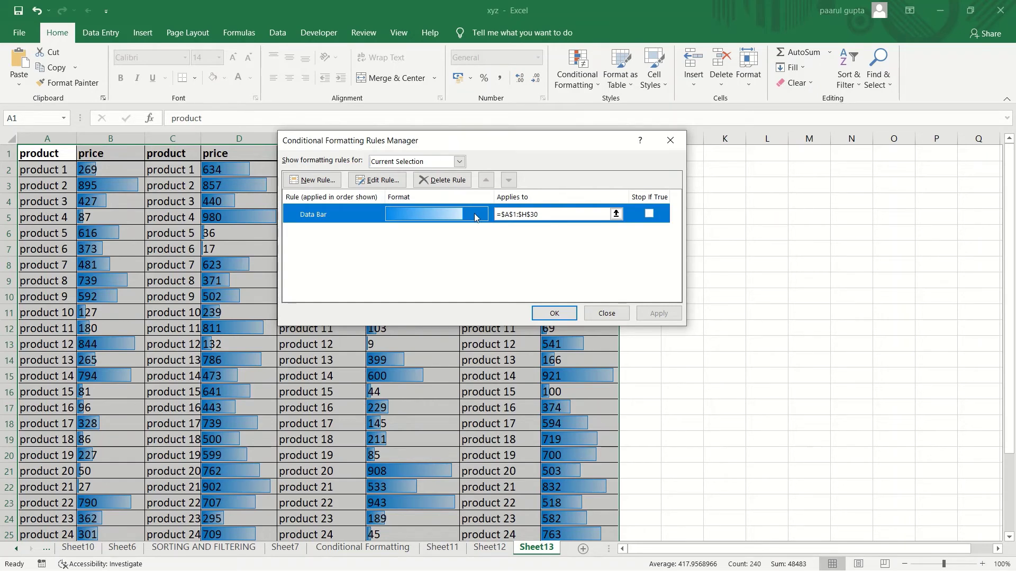
{"action": "double_click", "coordinate": [474, 214]}
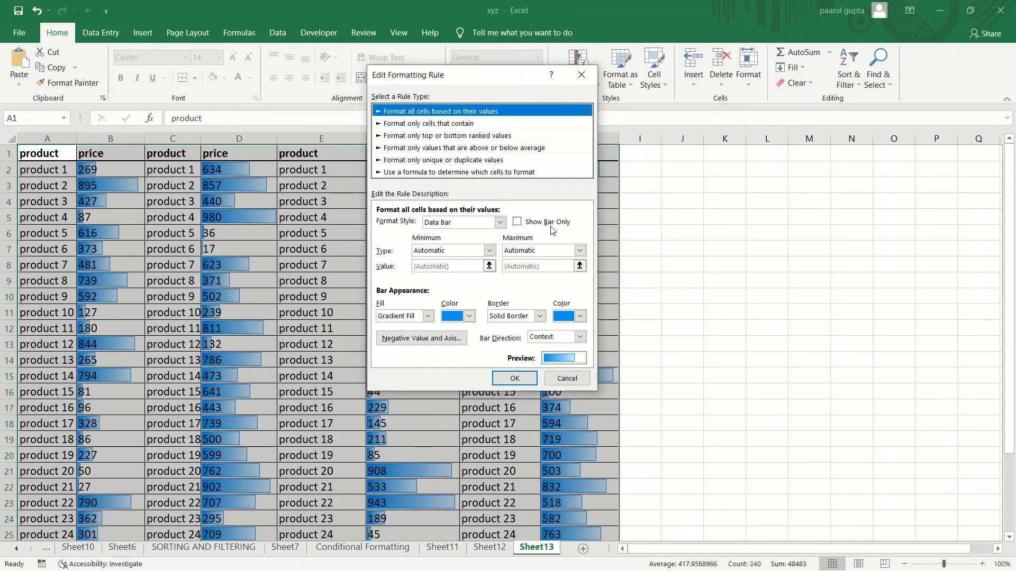
{"action": "left_click", "coordinate": [517, 223]}
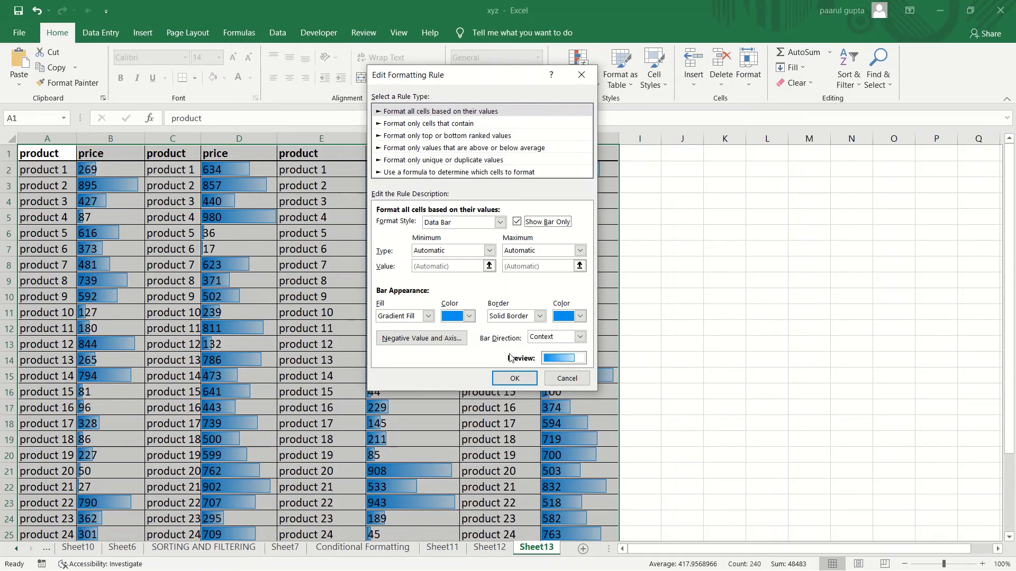
{"action": "left_click", "coordinate": [581, 337]}
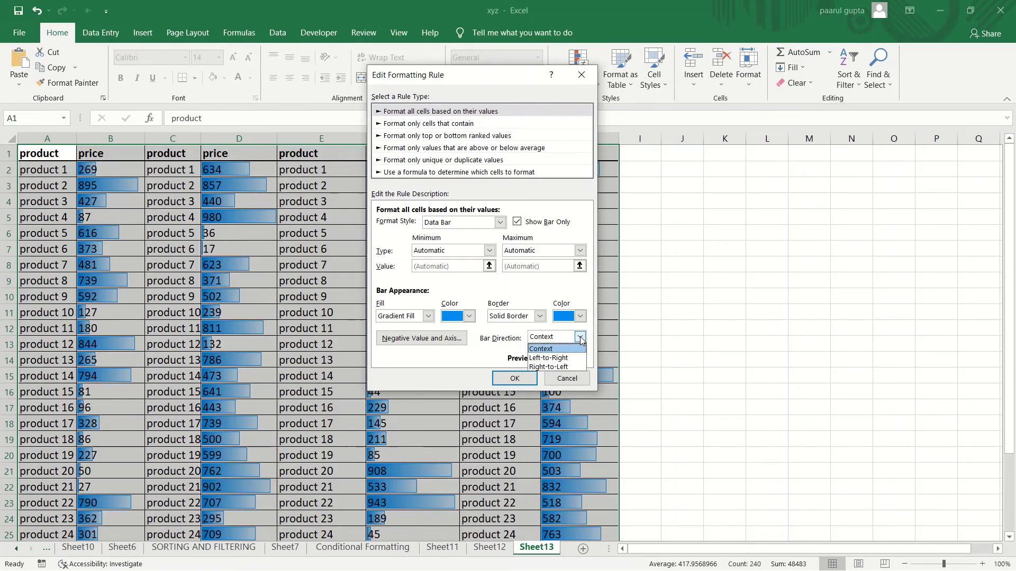
{"action": "left_click", "coordinate": [545, 347]}
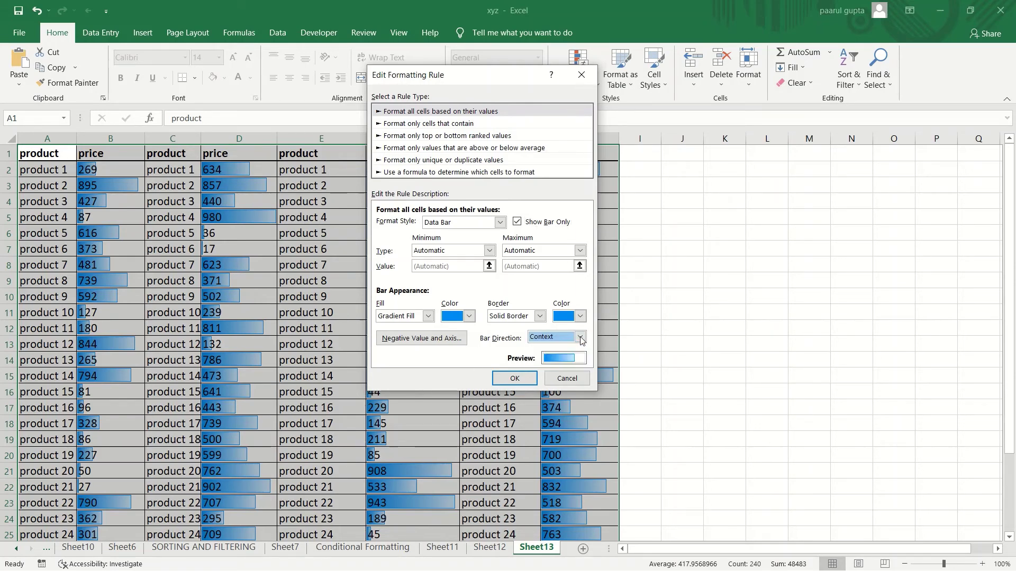
{"action": "left_click", "coordinate": [534, 378]}
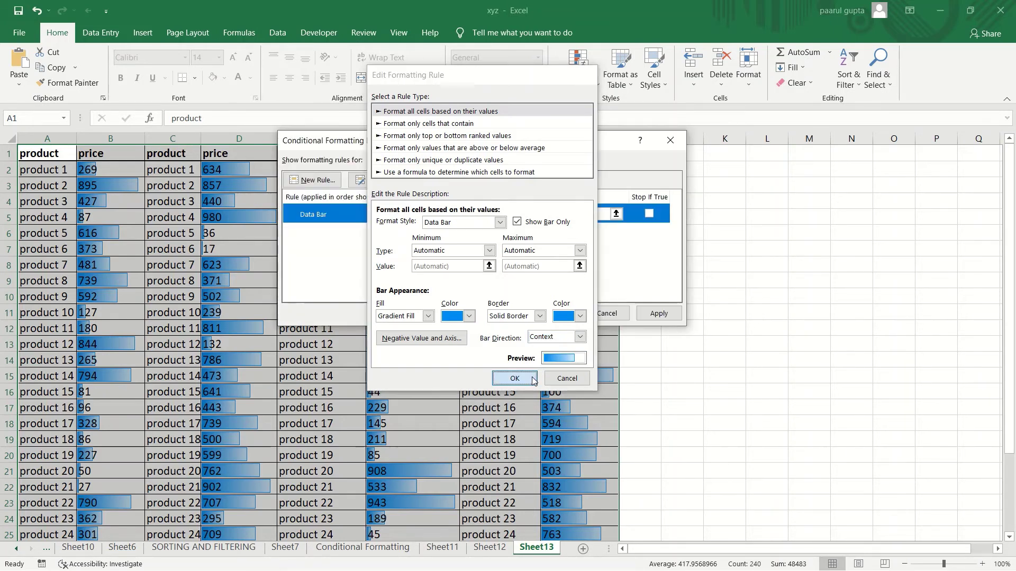
{"action": "left_click", "coordinate": [660, 313]}
{"action": "left_click", "coordinate": [554, 314]}
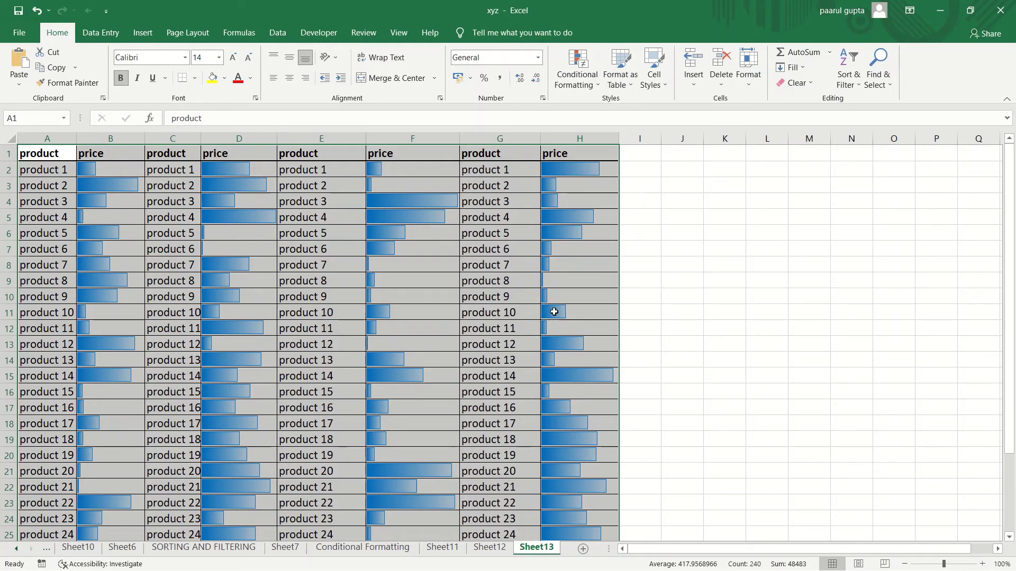
{"action": "left_click", "coordinate": [711, 295]}
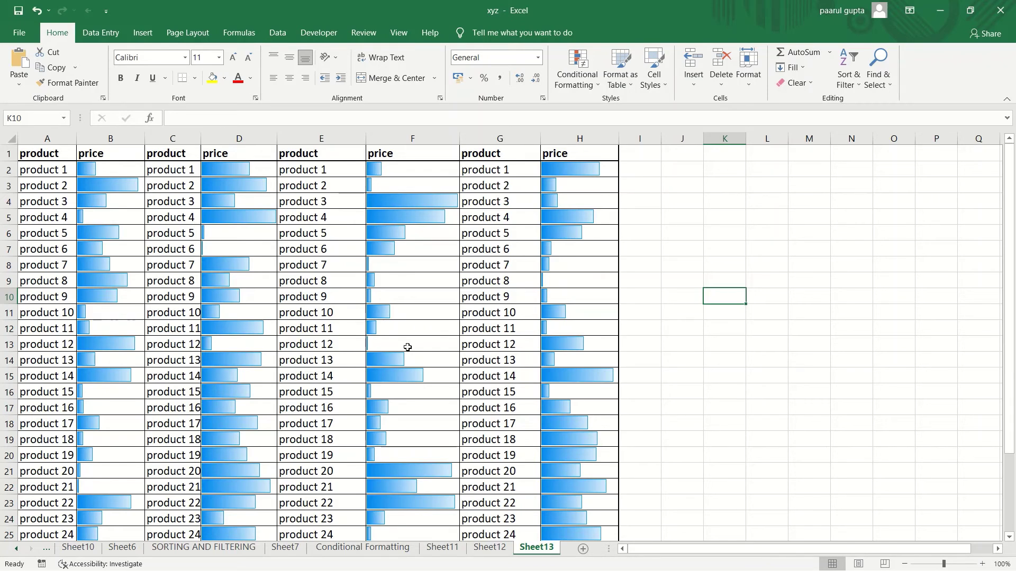
Step: Apply the Green - Yellow - Red Color Scale to the whole product and price table
{"action": "left_click", "coordinate": [33, 155]}
{"action": "key", "text": "ctrl+a"}
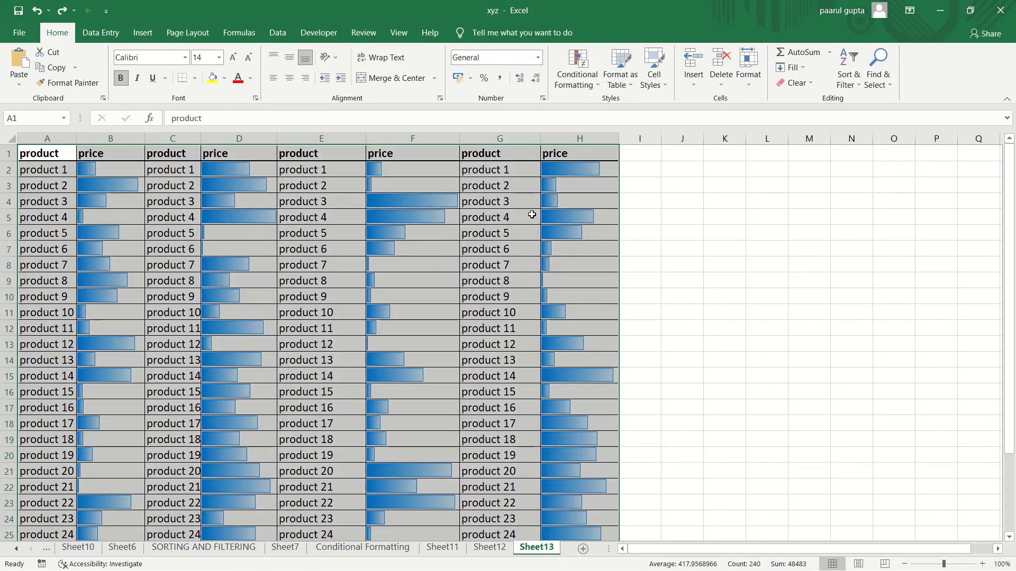
{"action": "left_click", "coordinate": [590, 79]}
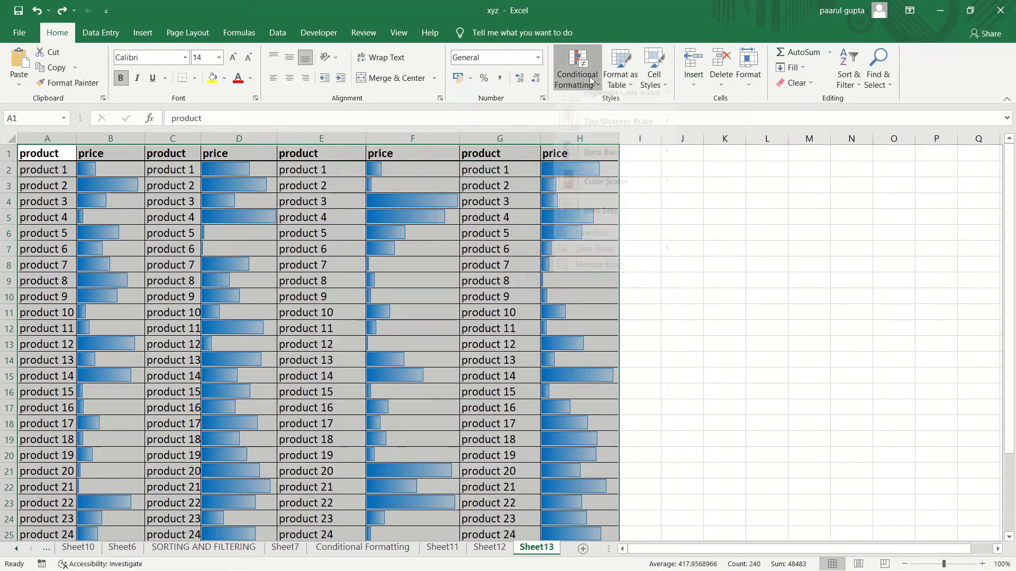
{"action": "mouse_move", "coordinate": [620, 202]}
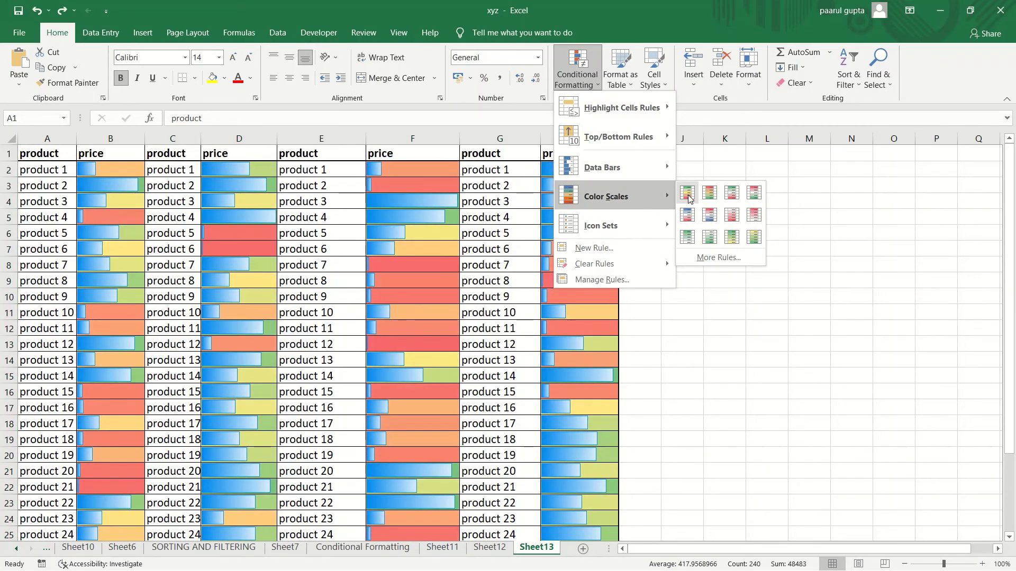
{"action": "left_click", "coordinate": [689, 199]}
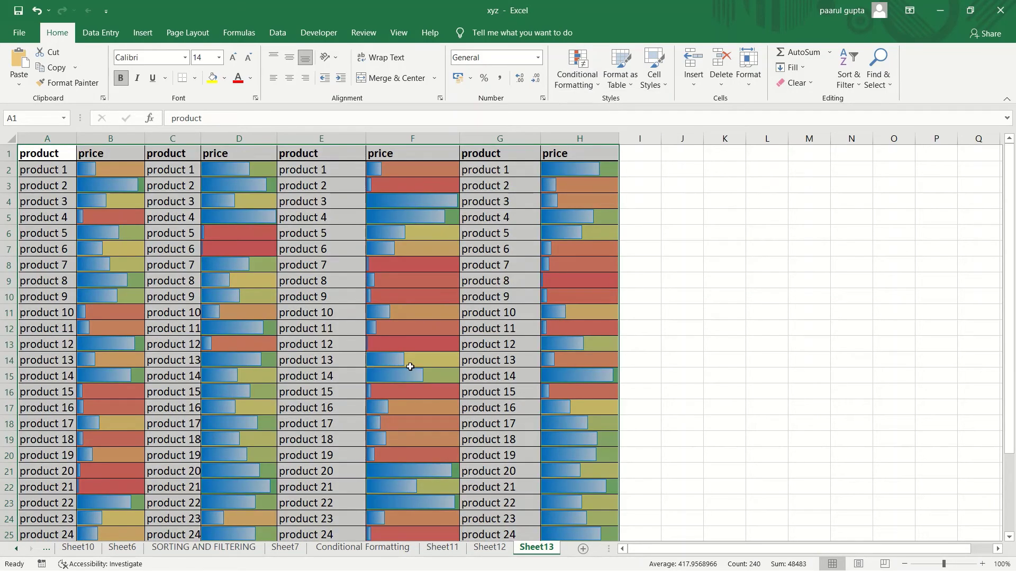
{"action": "left_click", "coordinate": [794, 334]}
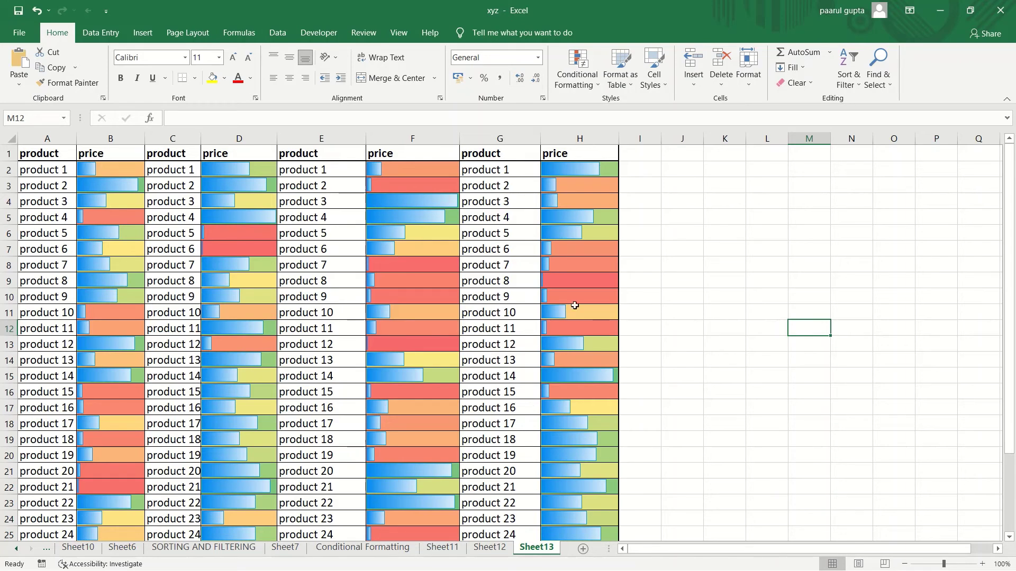
{"action": "left_click", "coordinate": [589, 89]}
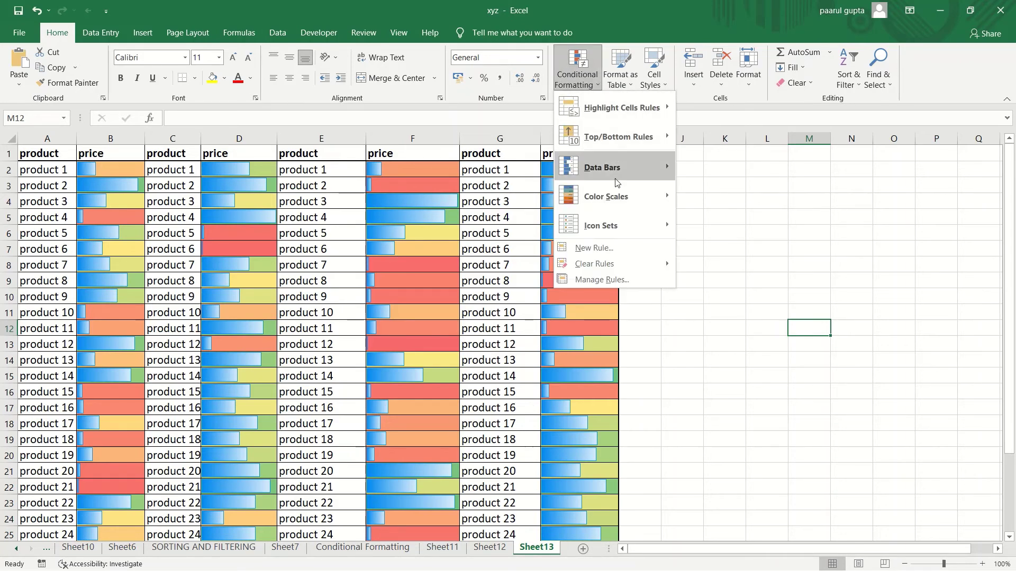
{"action": "mouse_move", "coordinate": [616, 180]}
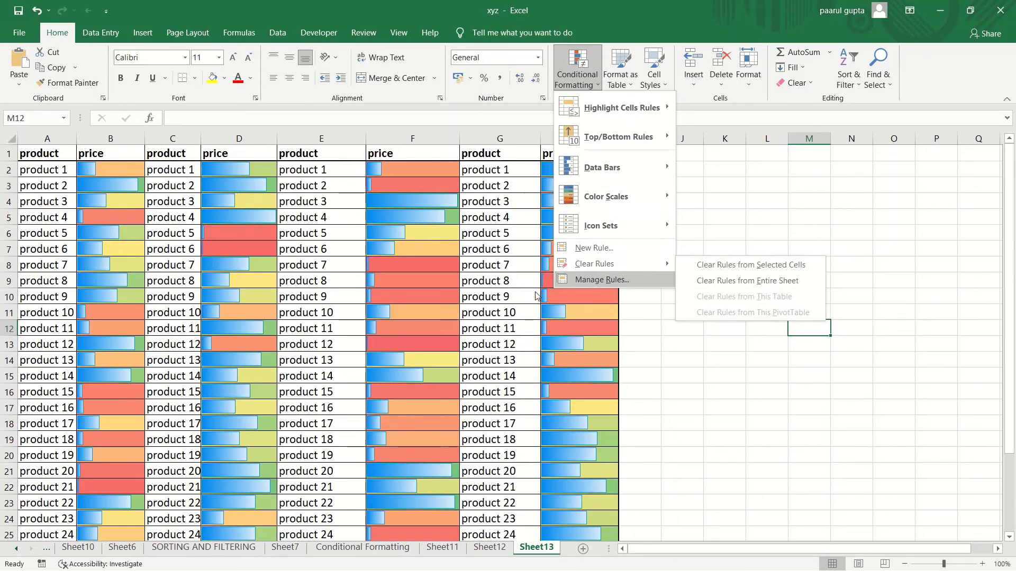
{"action": "left_click", "coordinate": [343, 382]}
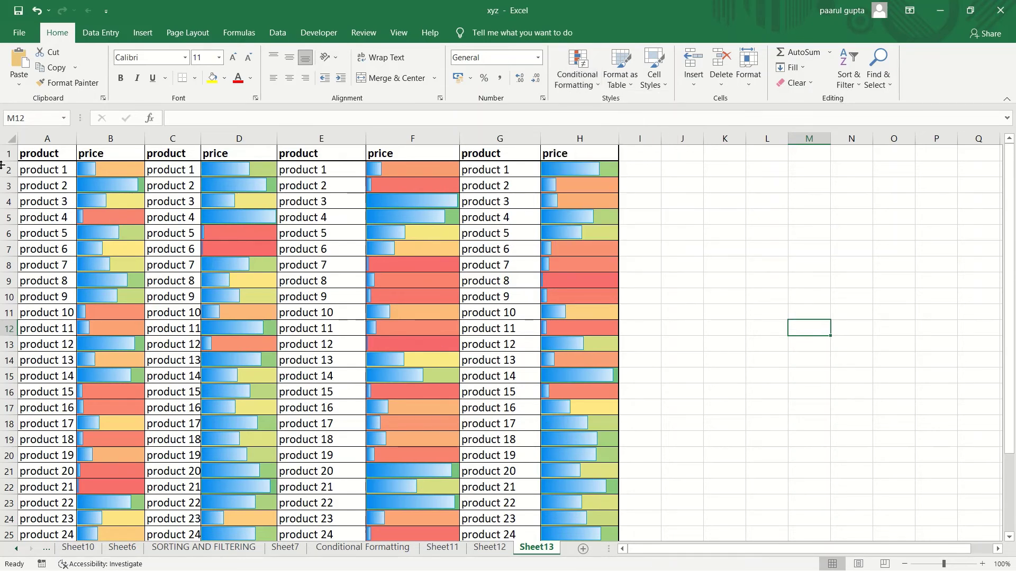
Step: Select the whole product and price table, review the preset color scales and data bars, and open More Rules for color scales
{"action": "left_click", "coordinate": [36, 153]}
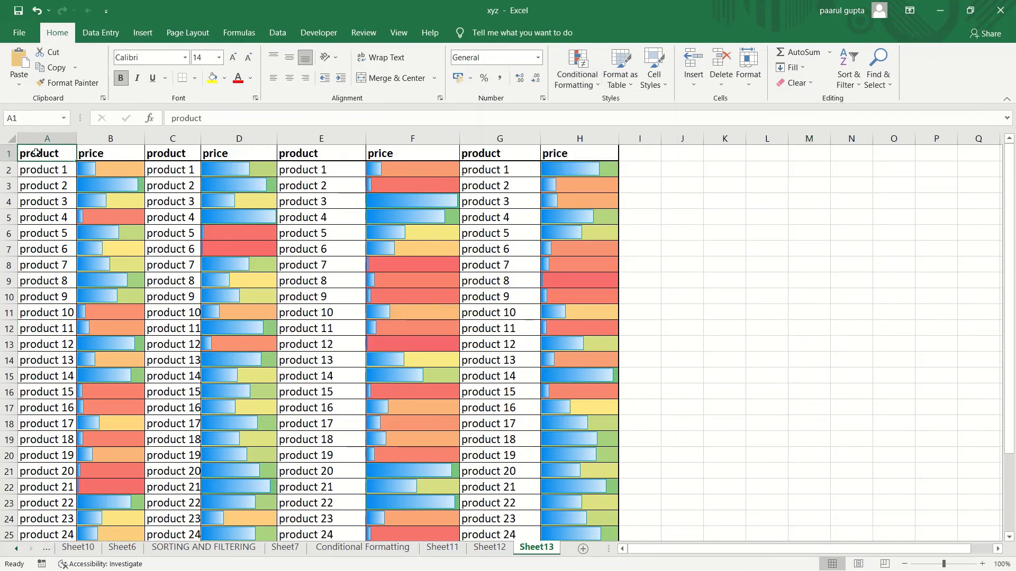
{"action": "key", "text": "ctrl+shift+Right"}
{"action": "key", "text": "ctrl+shift+Down"}
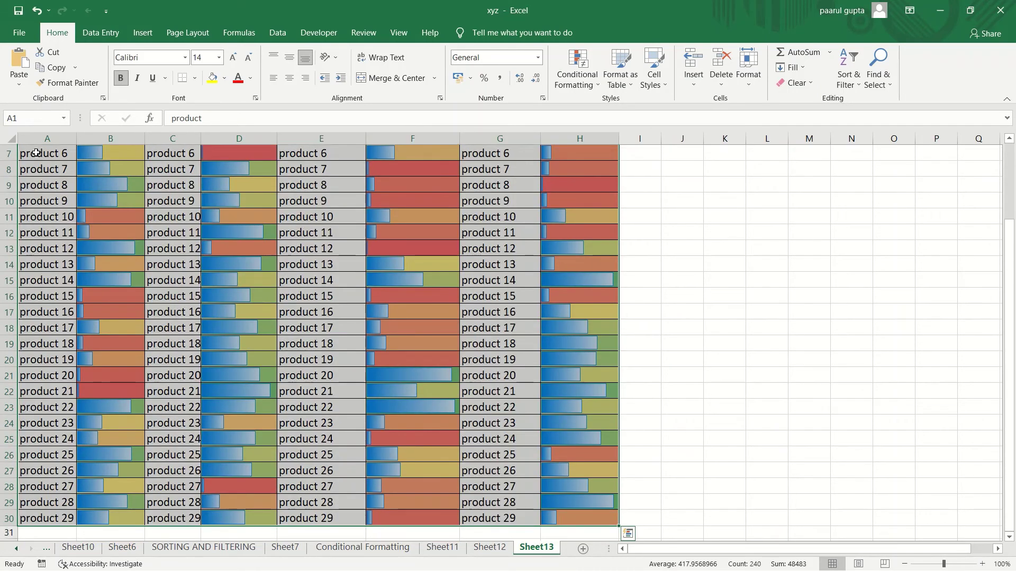
{"action": "left_click", "coordinate": [569, 86]}
{"action": "mouse_move", "coordinate": [636, 192]}
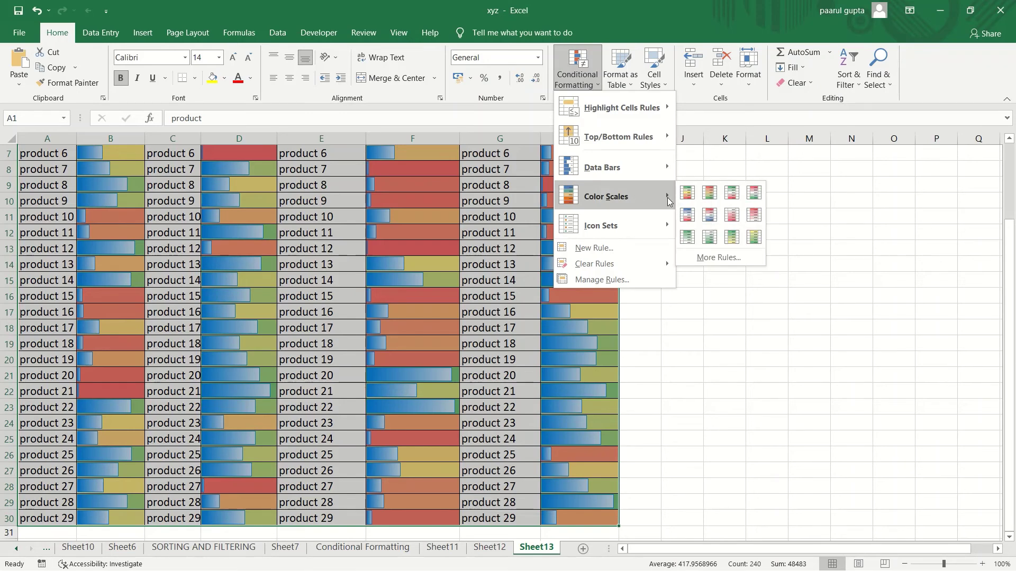
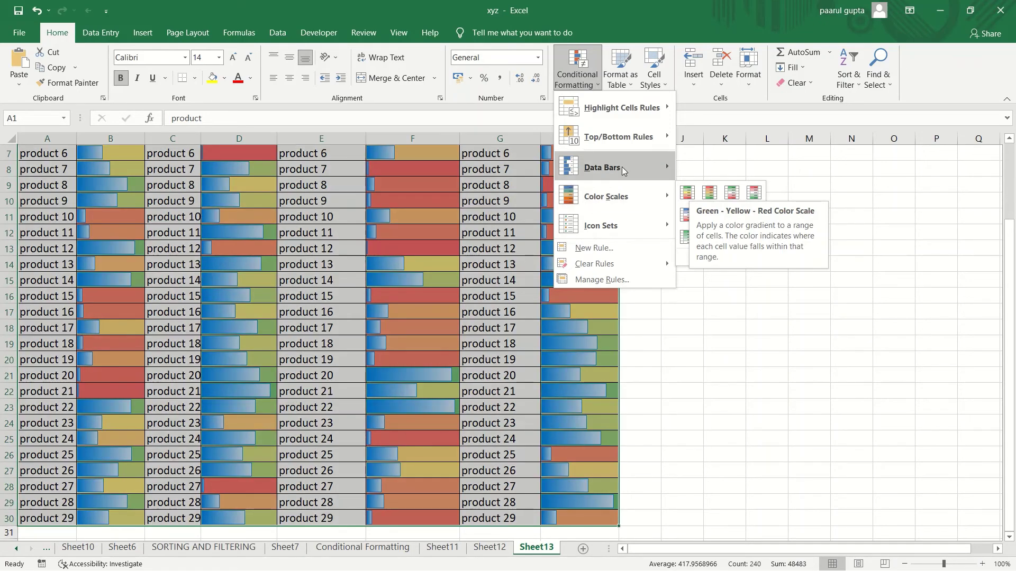
{"action": "mouse_move", "coordinate": [622, 168]}
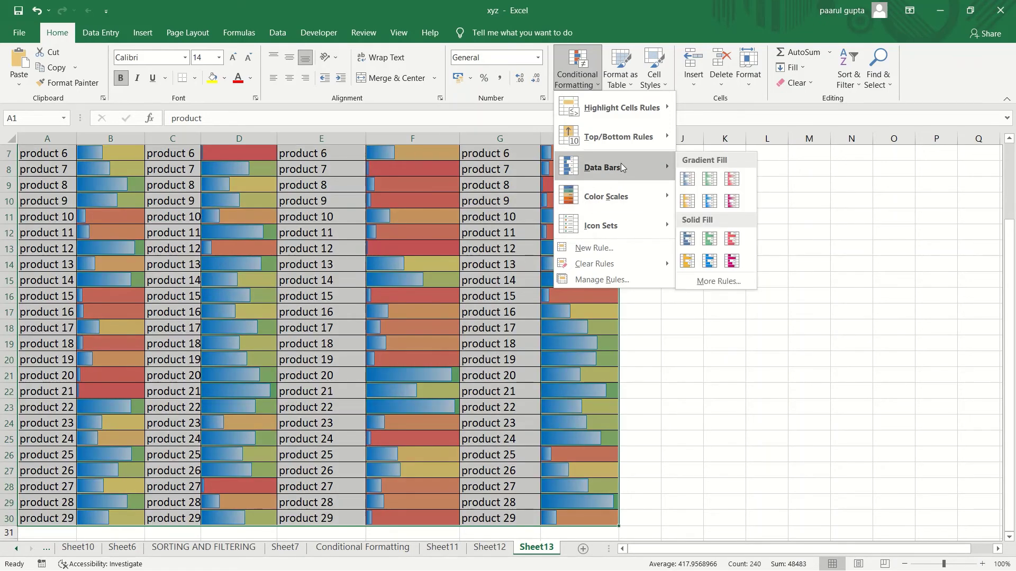
{"action": "mouse_move", "coordinate": [613, 203]}
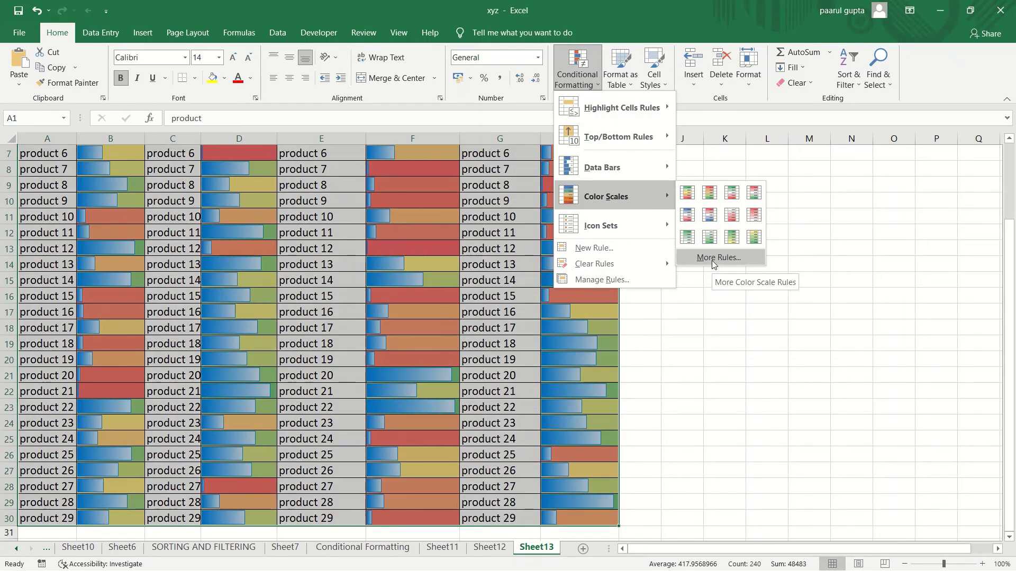
{"action": "left_click", "coordinate": [712, 258]}
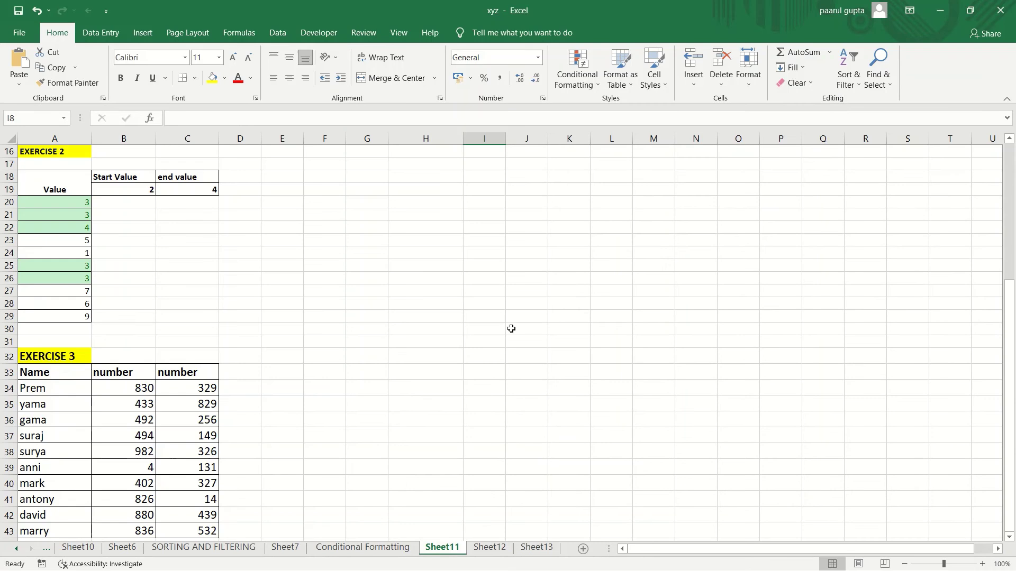
{"action": "left_click", "coordinate": [511, 328]}
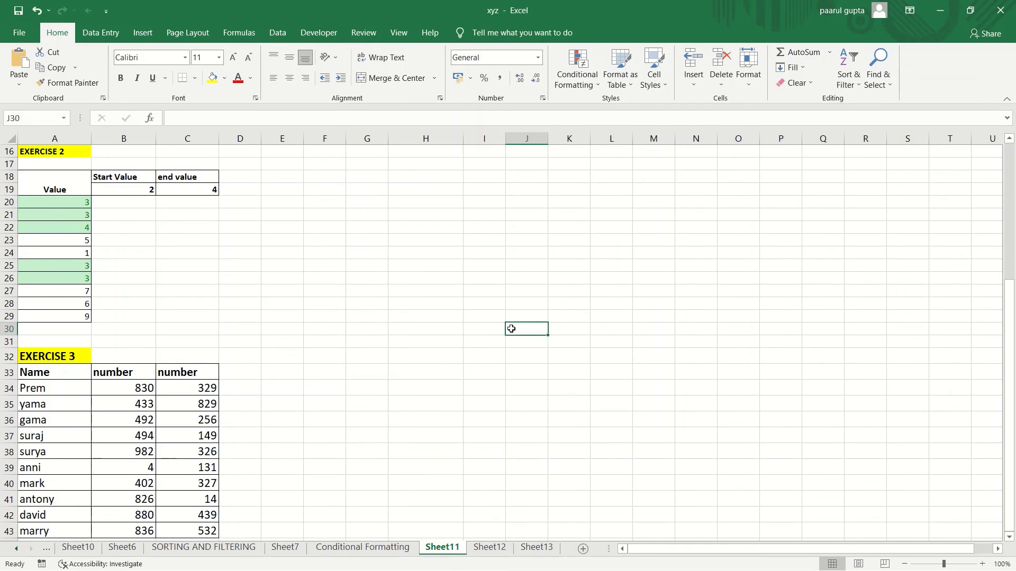
{"action": "key", "text": "Down"}
{"action": "key", "text": "Down"}
{"action": "key", "text": "Down"}
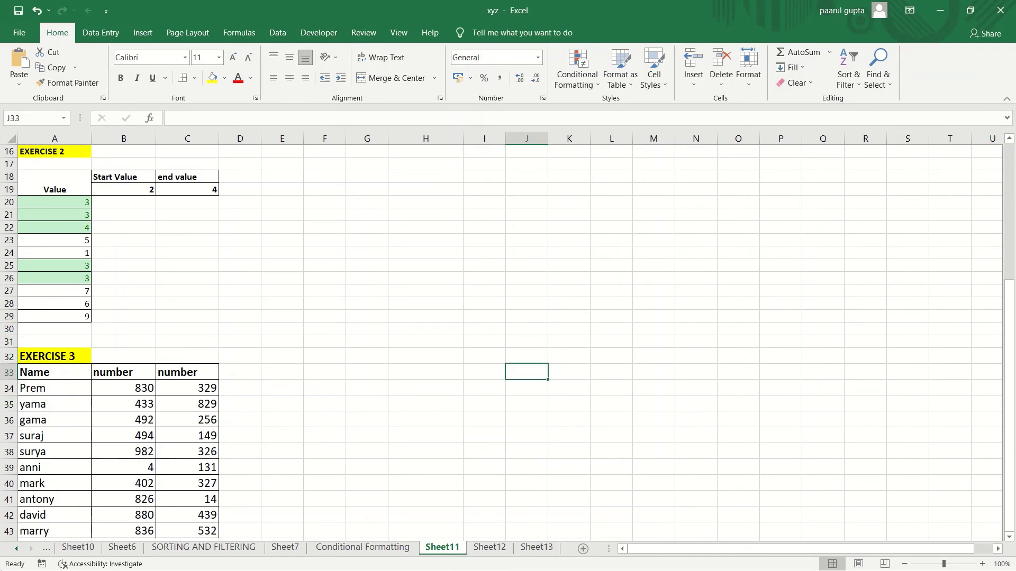
{"action": "left_click", "coordinate": [234, 376]}
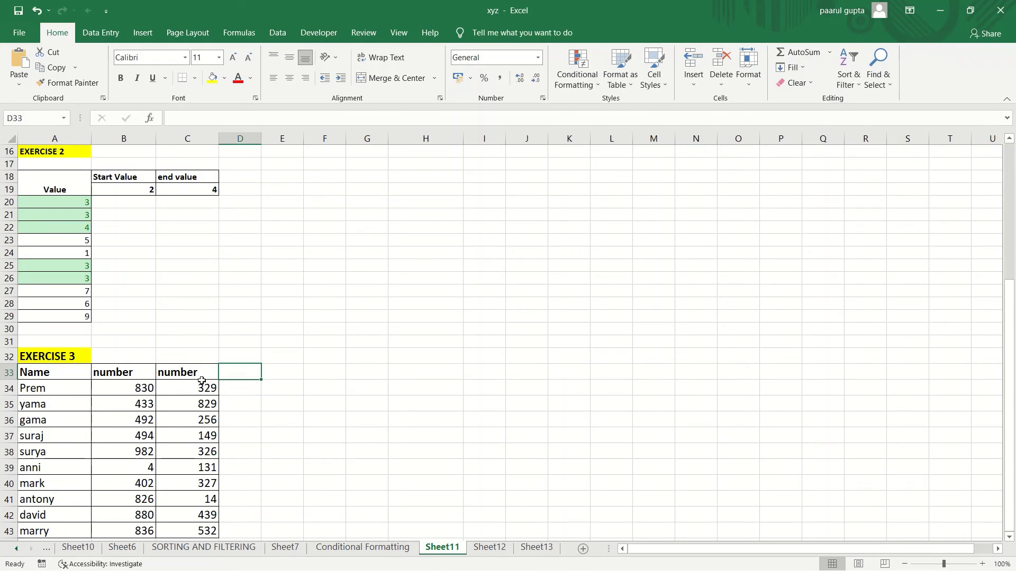
Step: Put outside borders around the empty range D33:D43 beside the Exercise 3 number columns
{"action": "left_click_drag", "start_coordinate": [256, 380], "coordinate": [234, 524]}
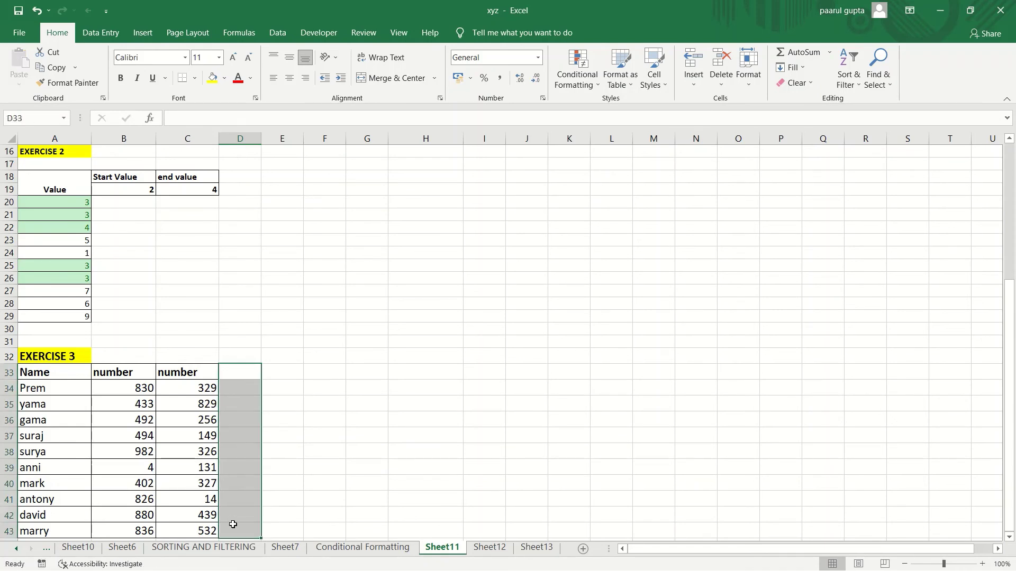
{"action": "left_click", "coordinate": [195, 78]}
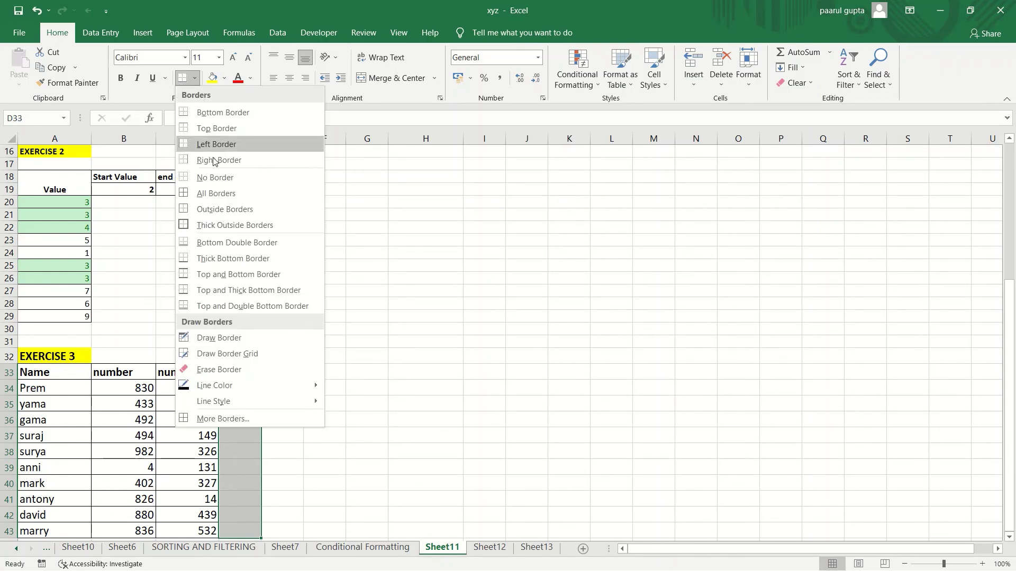
{"action": "left_click", "coordinate": [217, 209]}
Step: Apply all borders to cell C21 and to the range D33:D43 beside the Exercise 3 table
{"action": "left_click", "coordinate": [216, 212]}
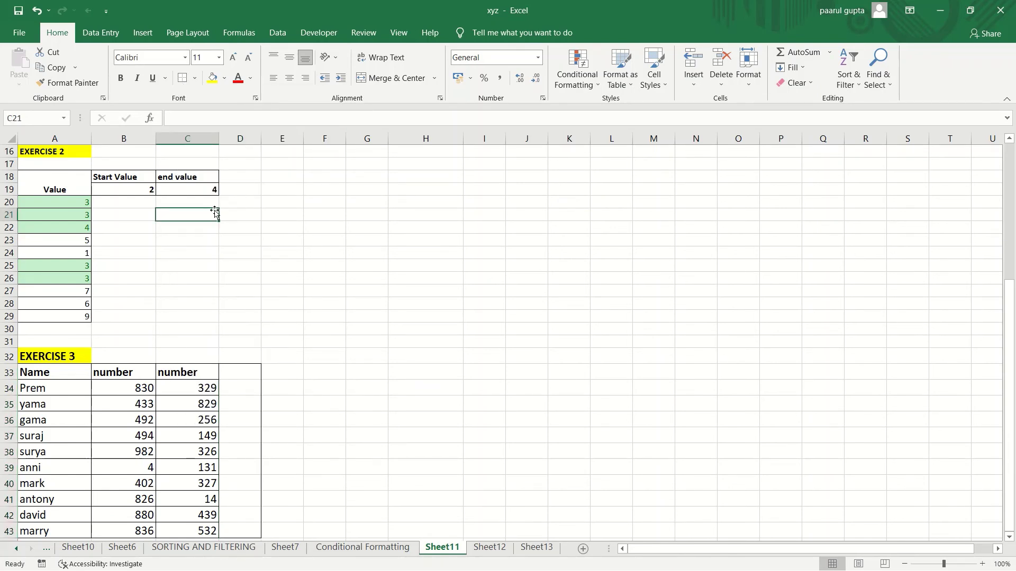
{"action": "left_click", "coordinate": [194, 79]}
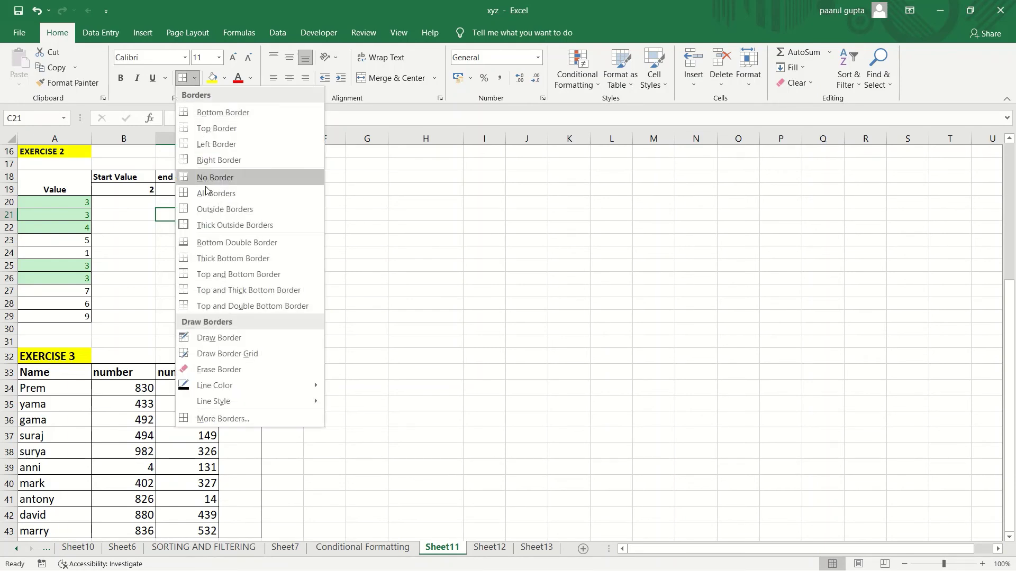
{"action": "left_click", "coordinate": [209, 188]}
{"action": "left_click_drag", "start_coordinate": [240, 372], "coordinate": [249, 530]}
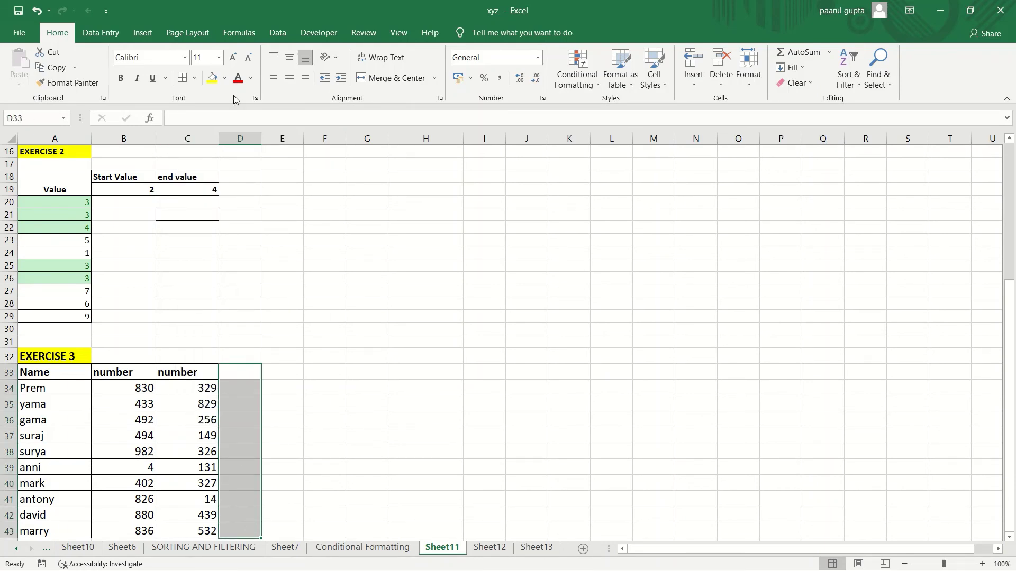
{"action": "left_click", "coordinate": [183, 79]}
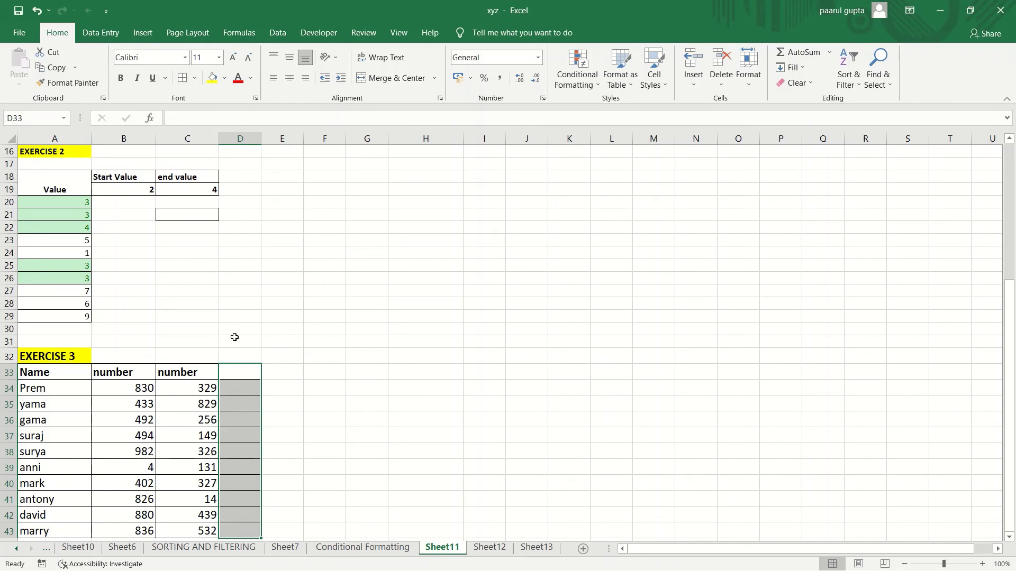
Step: Enter the heading "mark" in cell D33 of the Exercise 3 table
{"action": "left_click", "coordinate": [245, 376]}
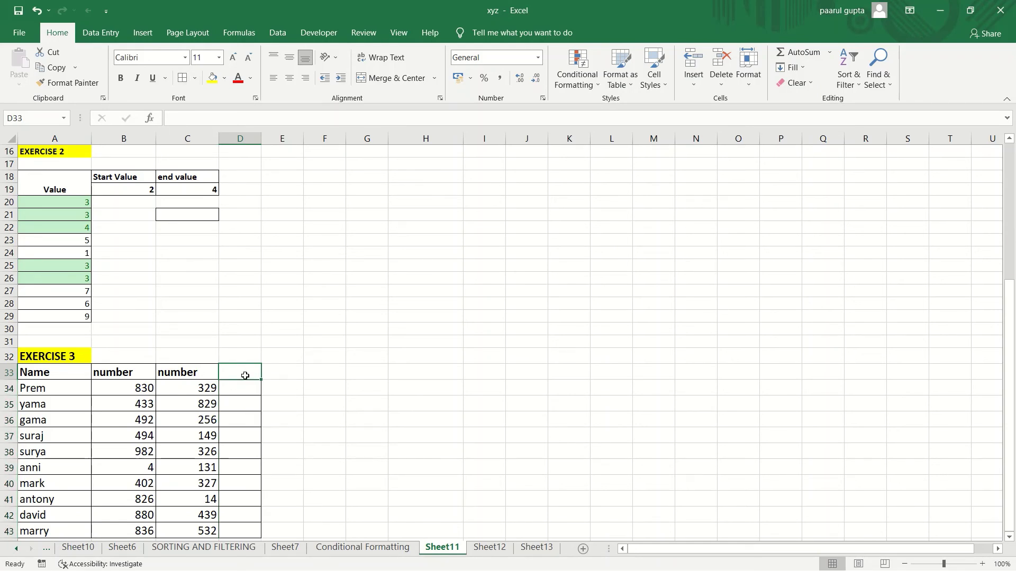
{"action": "type", "text": "Mark"}
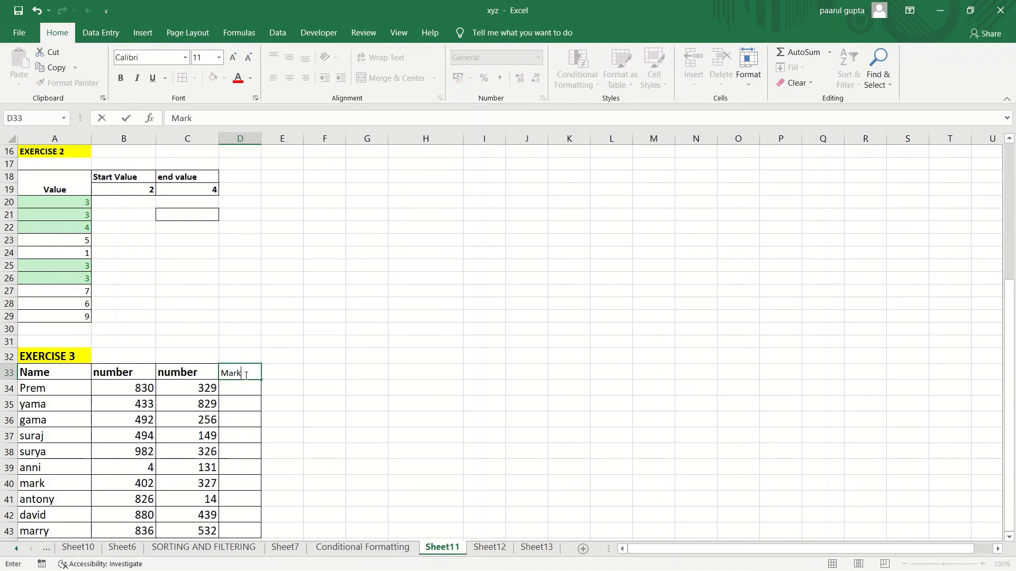
{"action": "key", "text": "Return"}
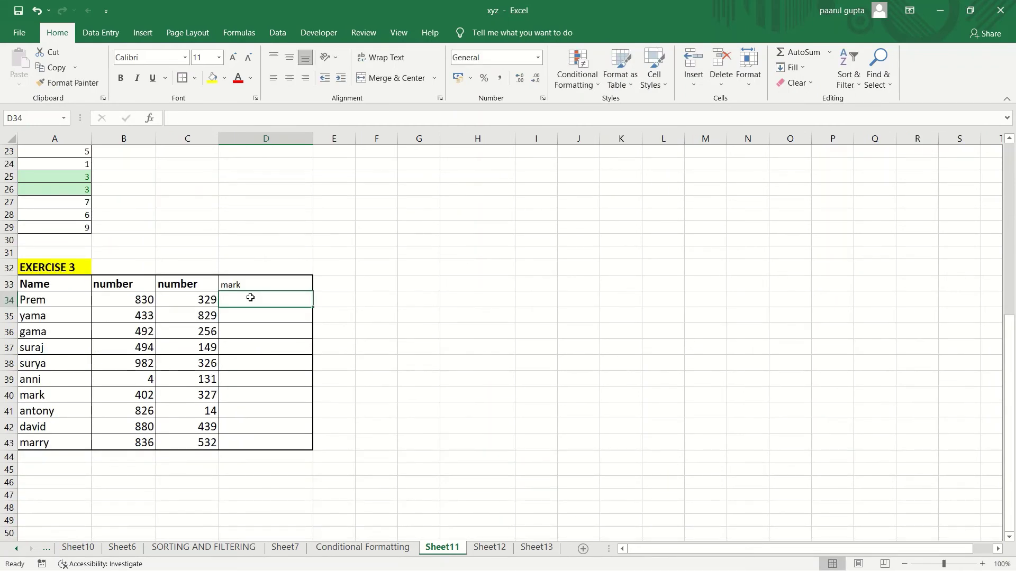
Step: Enter the formula =B34+C34/2 in D34 and fill it down through D43
{"action": "type", "text": "="}
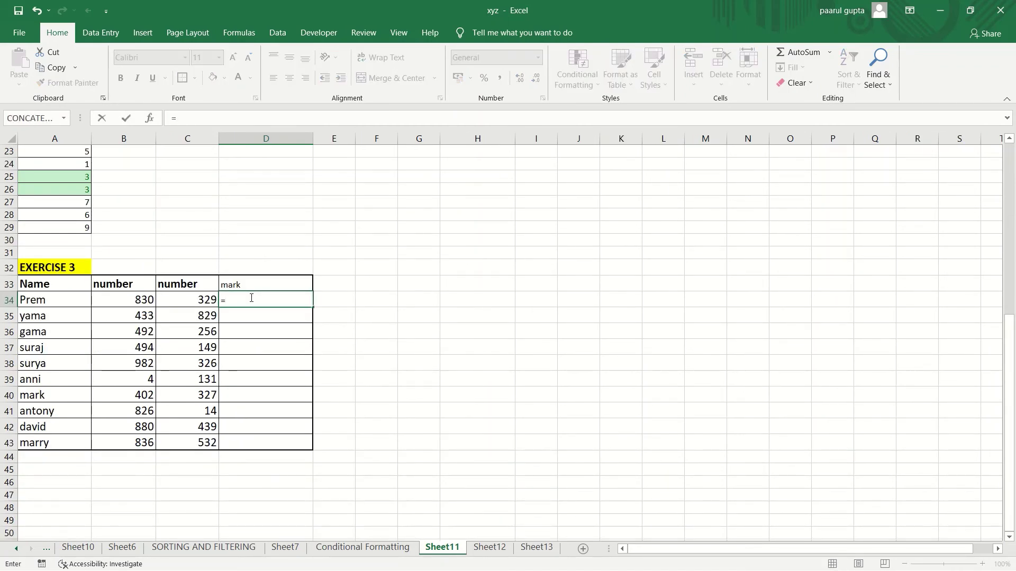
{"action": "left_click", "coordinate": [144, 300]}
{"action": "type", "text": "+"}
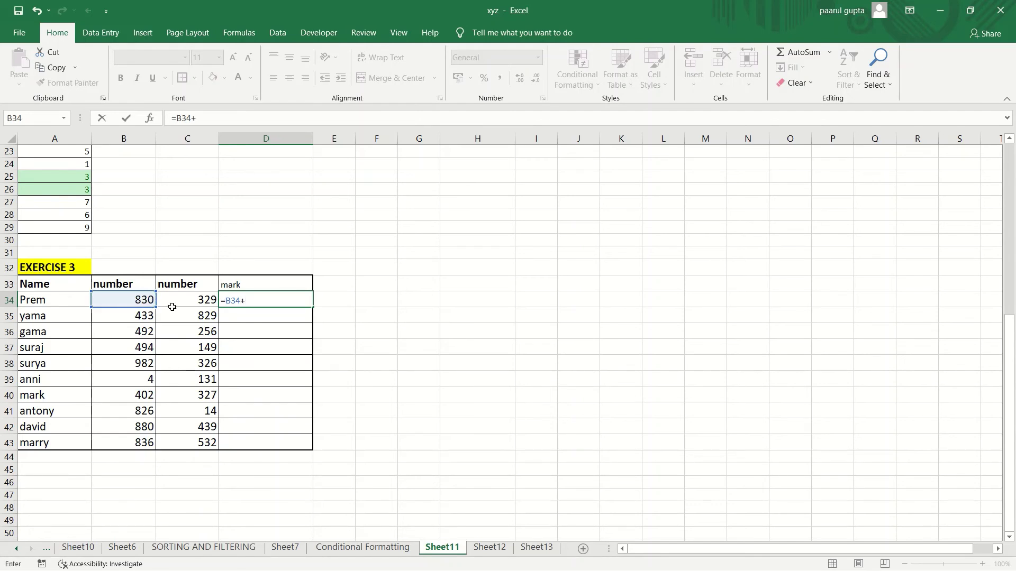
{"action": "left_click", "coordinate": [197, 308]}
{"action": "type", "text": "/"}
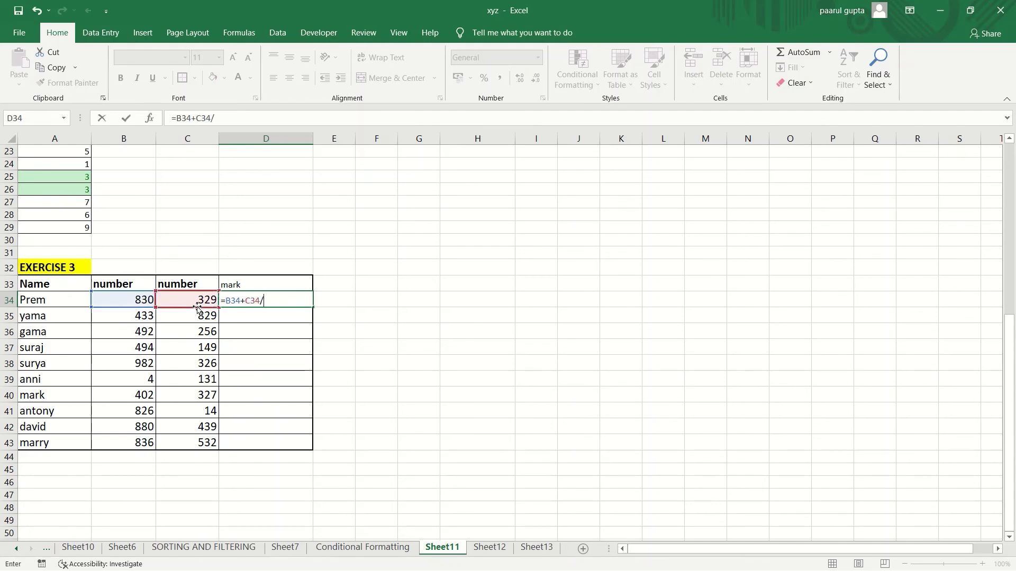
{"action": "type", "text": "2"}
{"action": "key", "text": "Return"}
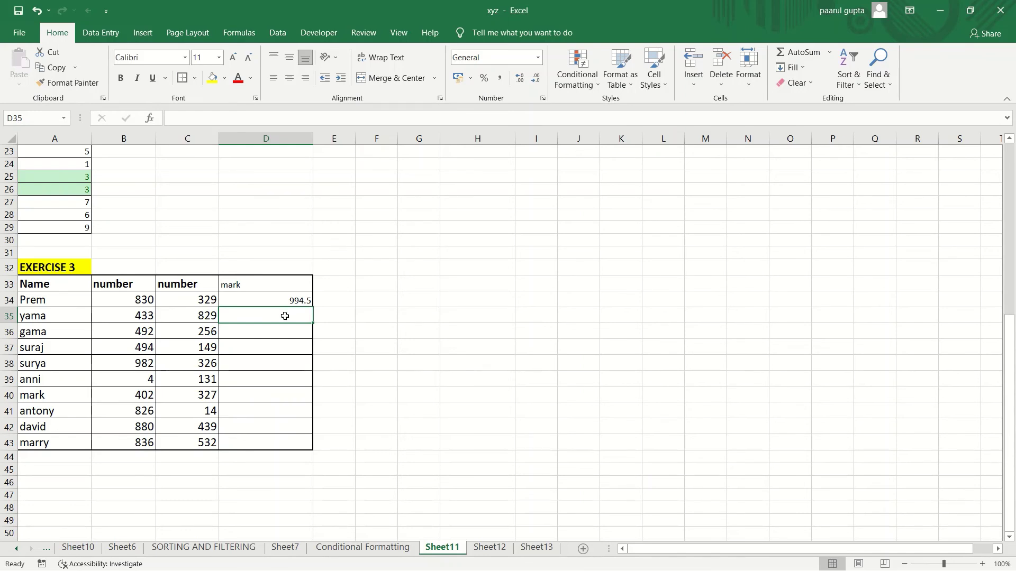
{"action": "left_click", "coordinate": [302, 303]}
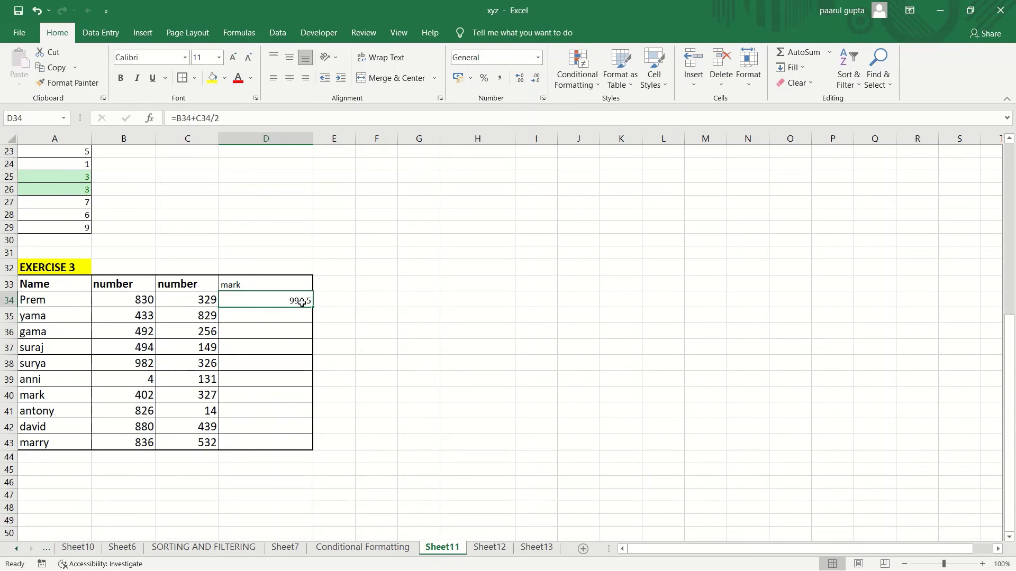
{"action": "left_click_drag", "start_coordinate": [314, 309], "coordinate": [315, 446]}
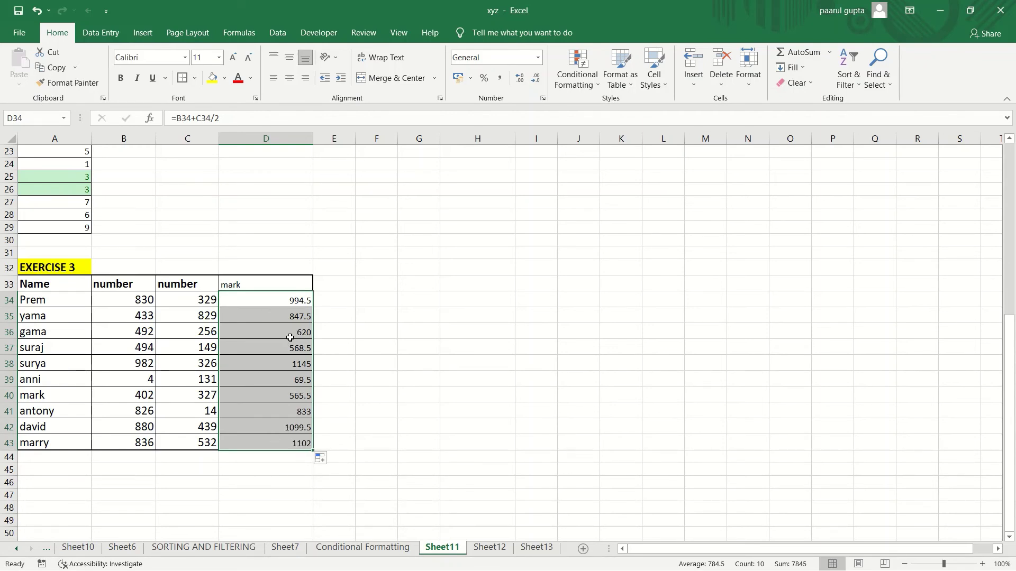
Step: Apply the 3 Stars ratings icon set to the mark values in D34:D43
{"action": "left_click", "coordinate": [579, 87]}
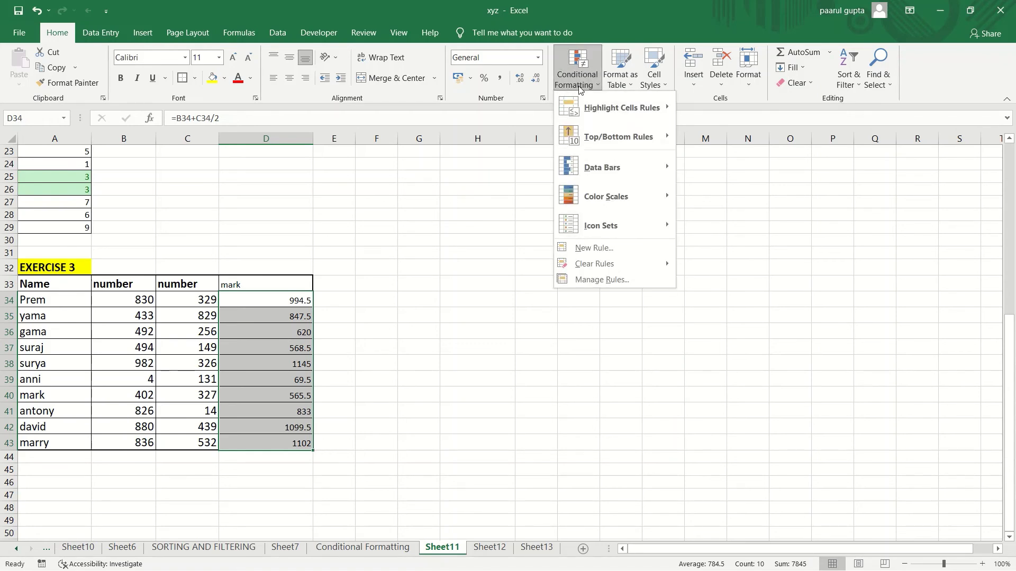
{"action": "mouse_move", "coordinate": [635, 108]}
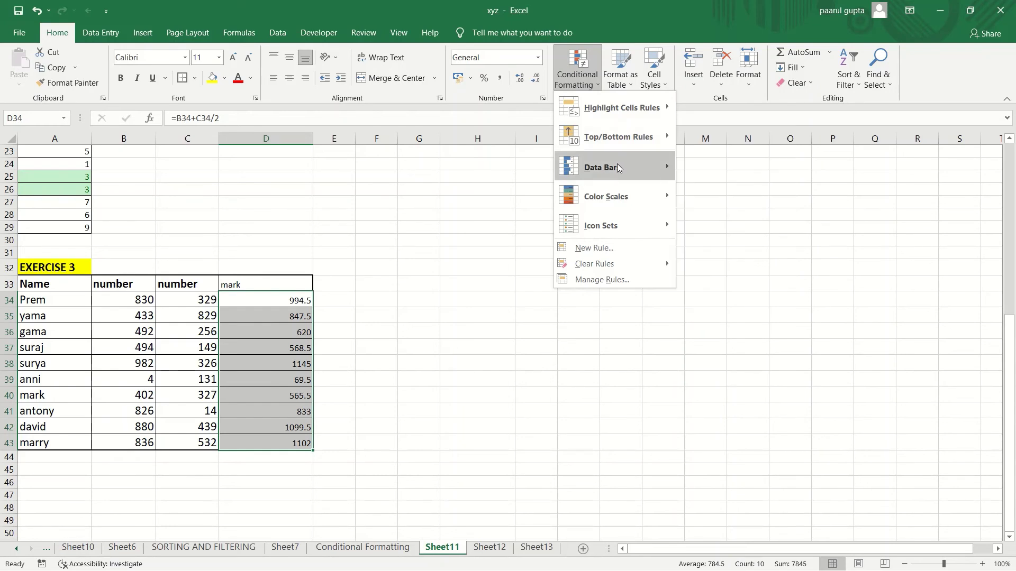
{"action": "mouse_move", "coordinate": [628, 199]}
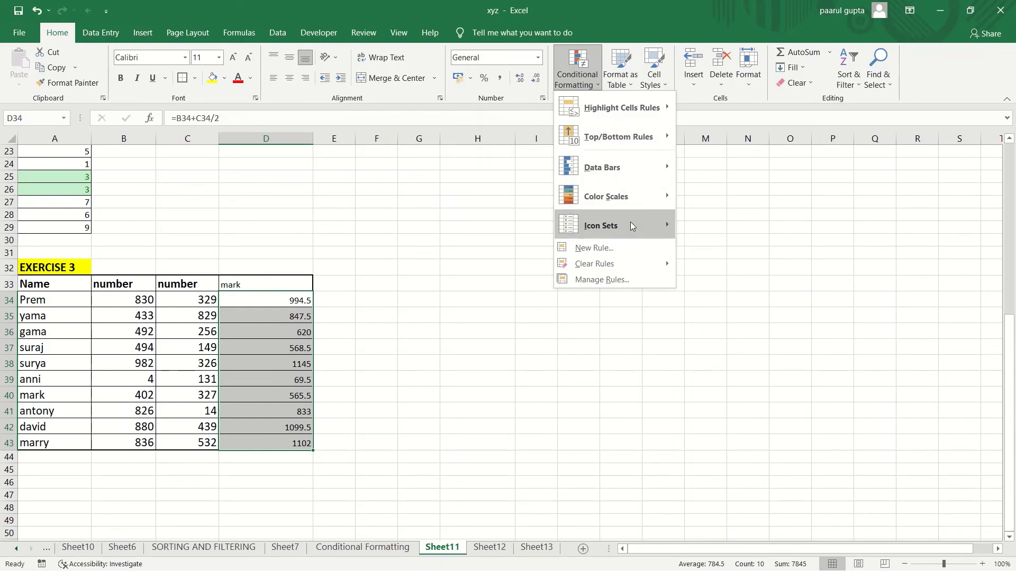
{"action": "mouse_move", "coordinate": [630, 224]}
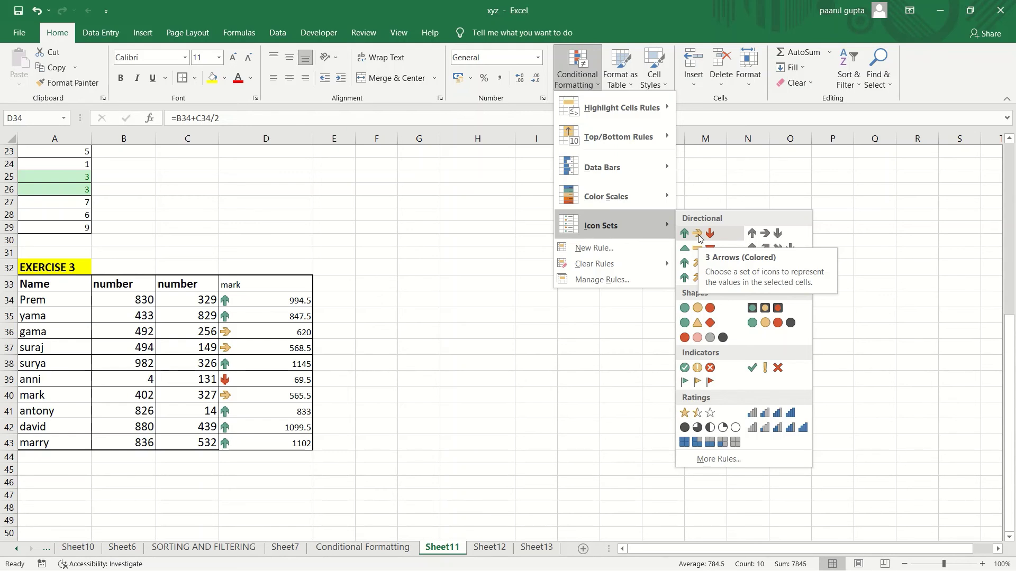
{"action": "left_click", "coordinate": [698, 415]}
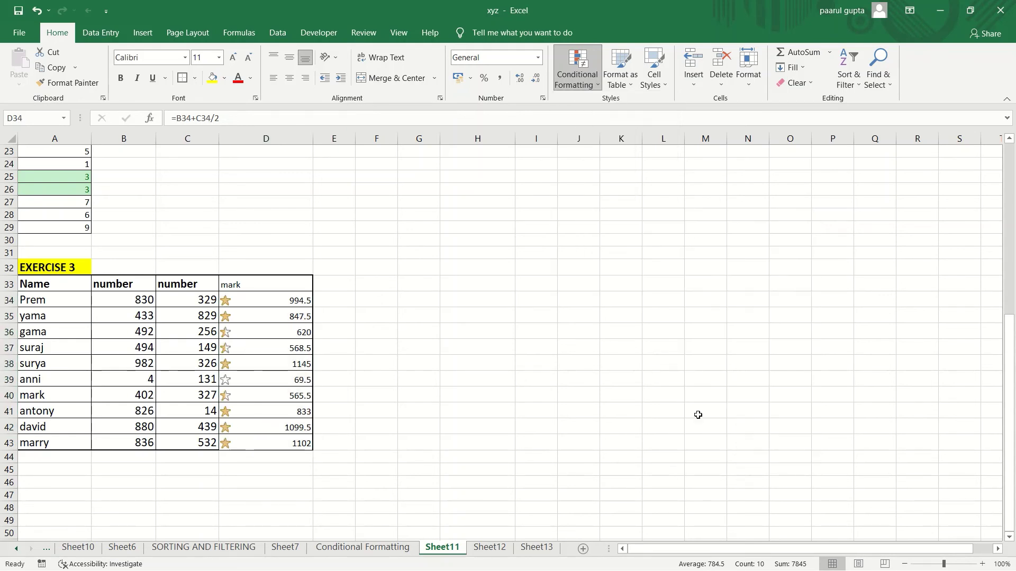
{"action": "left_click", "coordinate": [373, 345]}
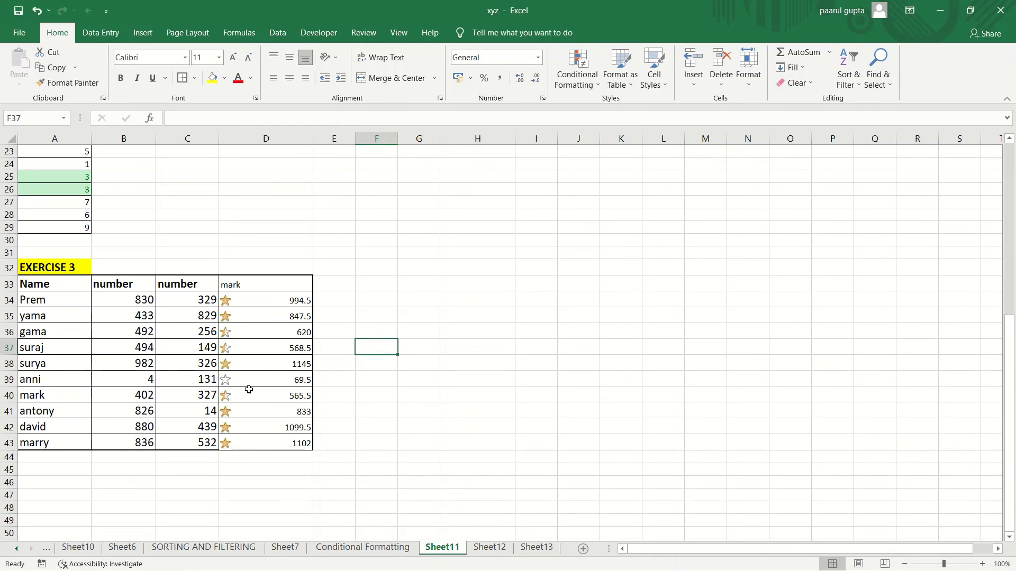
Step: Apply the 3 Flags icon set to the mark values in D34:D43
{"action": "left_click_drag", "start_coordinate": [282, 299], "coordinate": [291, 444]}
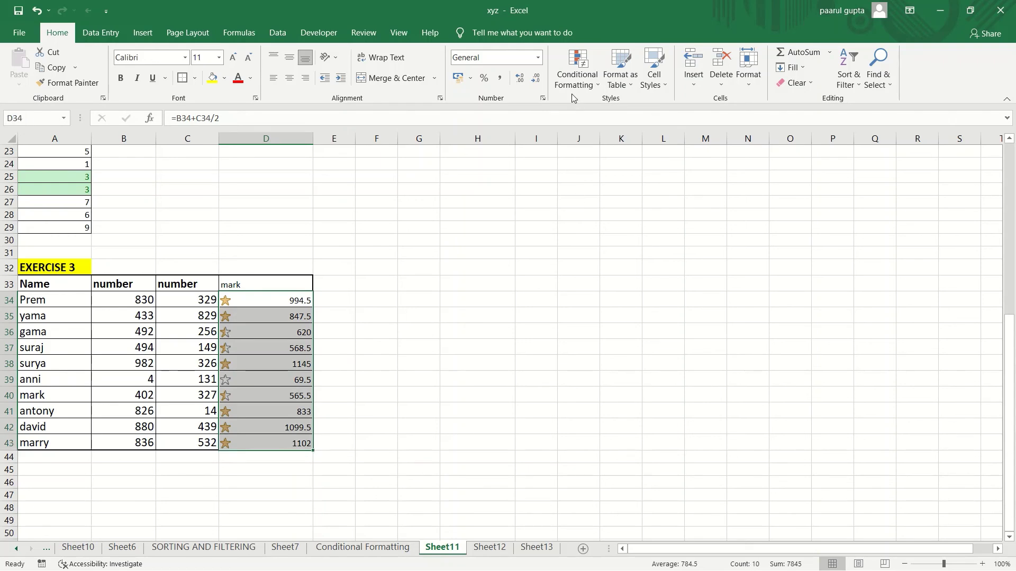
{"action": "left_click", "coordinate": [583, 78]}
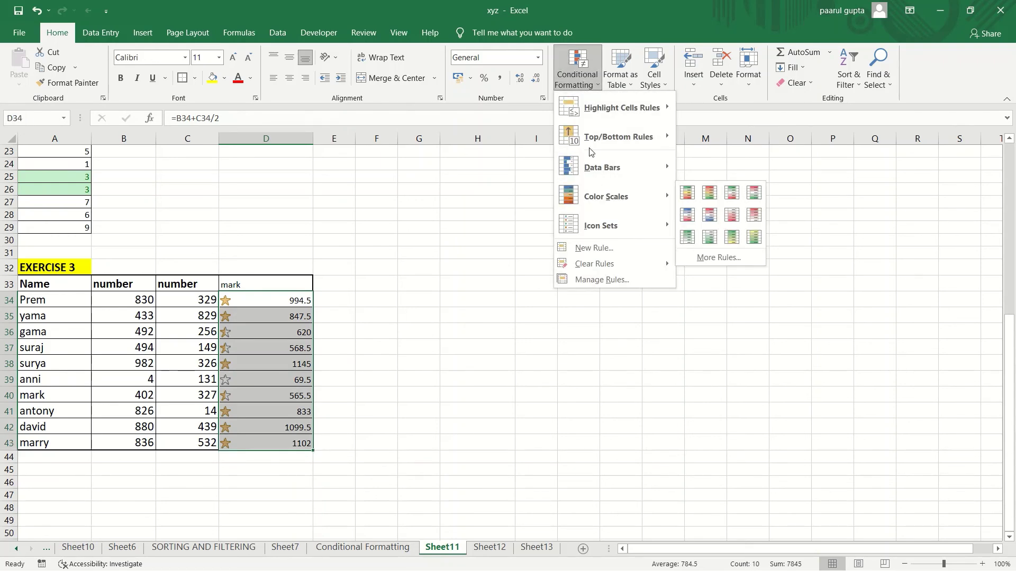
{"action": "mouse_move", "coordinate": [604, 222]}
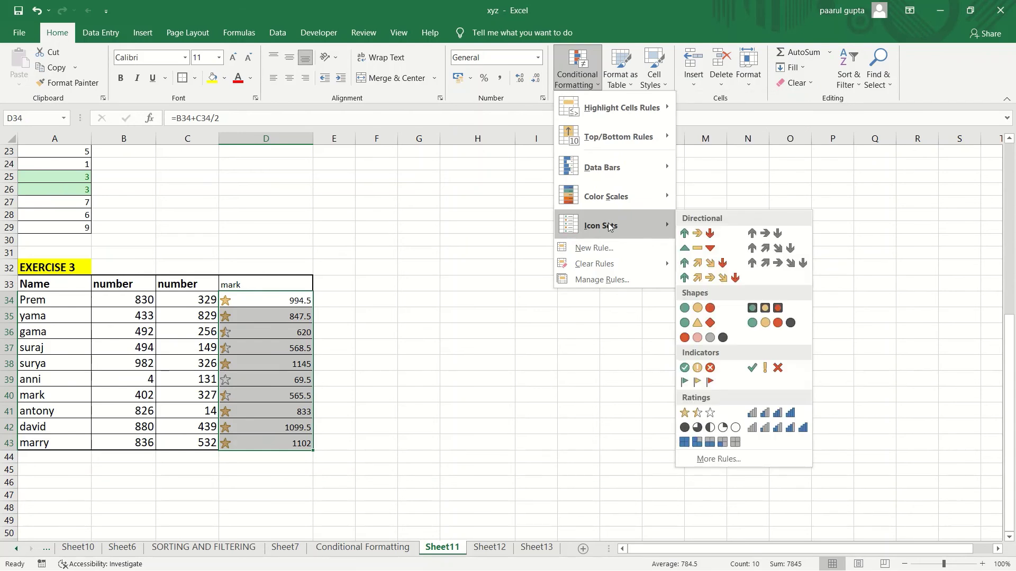
{"action": "left_click", "coordinate": [706, 382]}
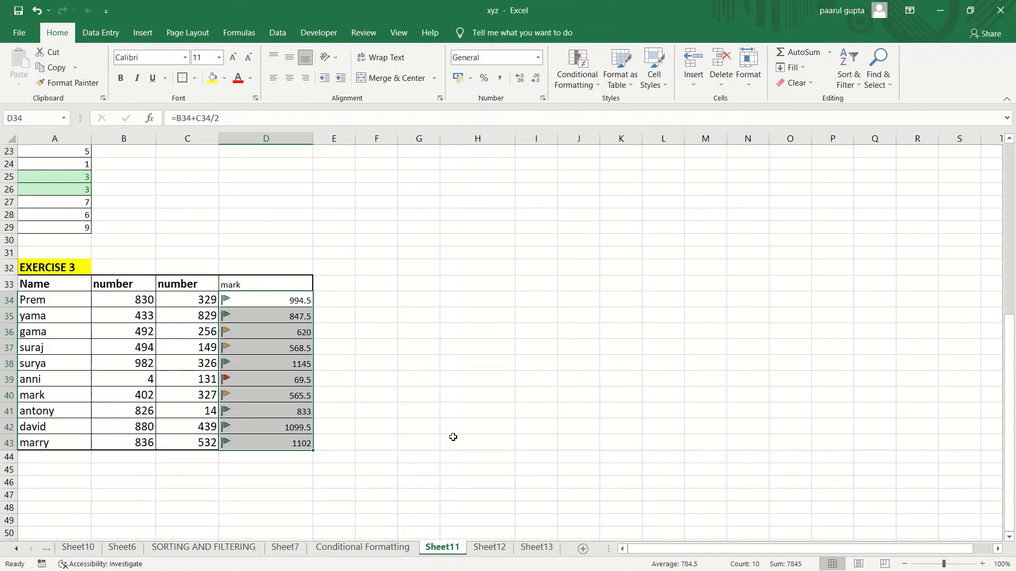
Step: Edit the flag rule for D34:D43, replacing the green flag's percent threshold and setting the yellow flag's threshold to 50 percent
{"action": "left_click", "coordinate": [581, 86]}
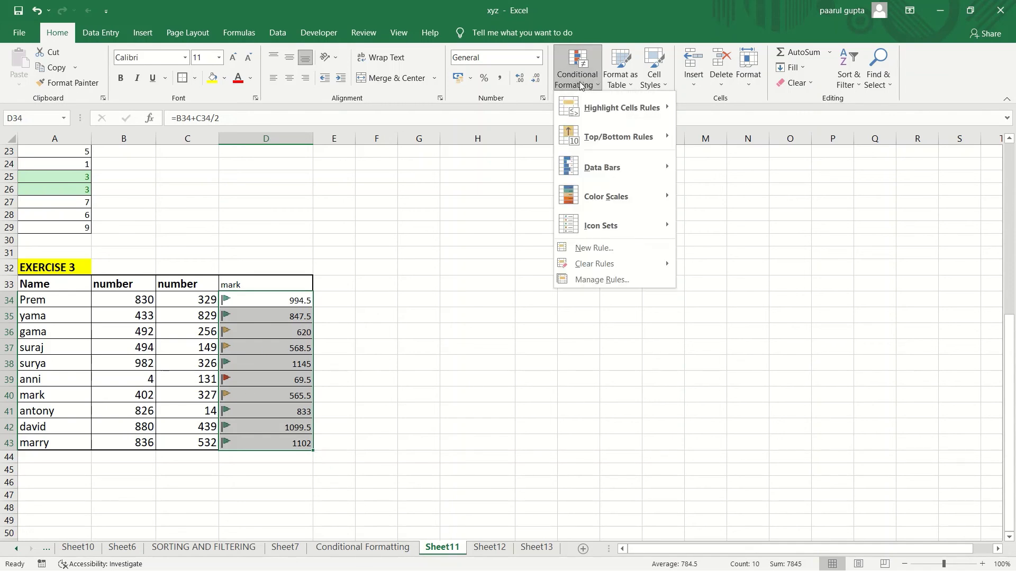
{"action": "left_click", "coordinate": [612, 279]}
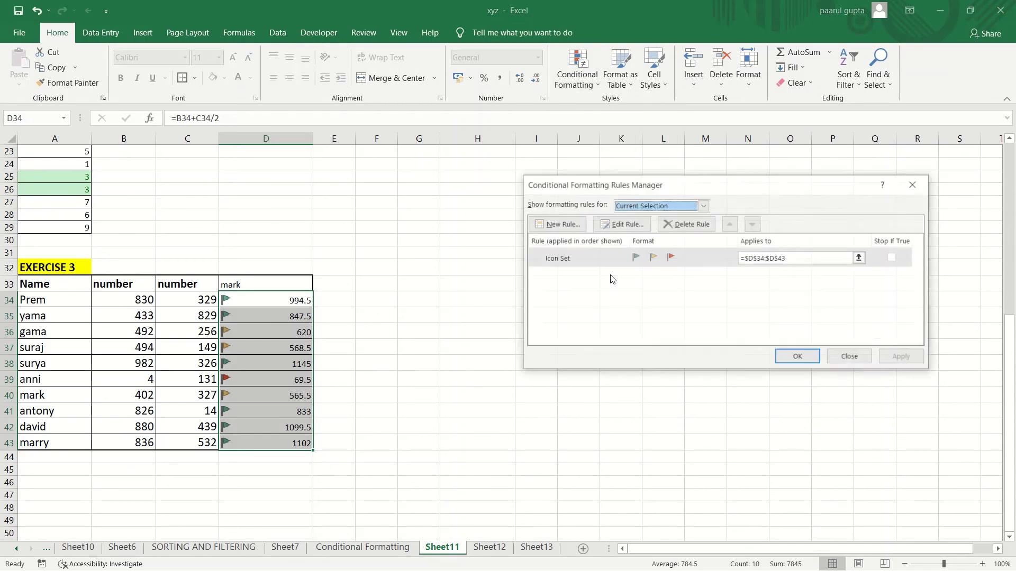
{"action": "double_click", "coordinate": [575, 258]}
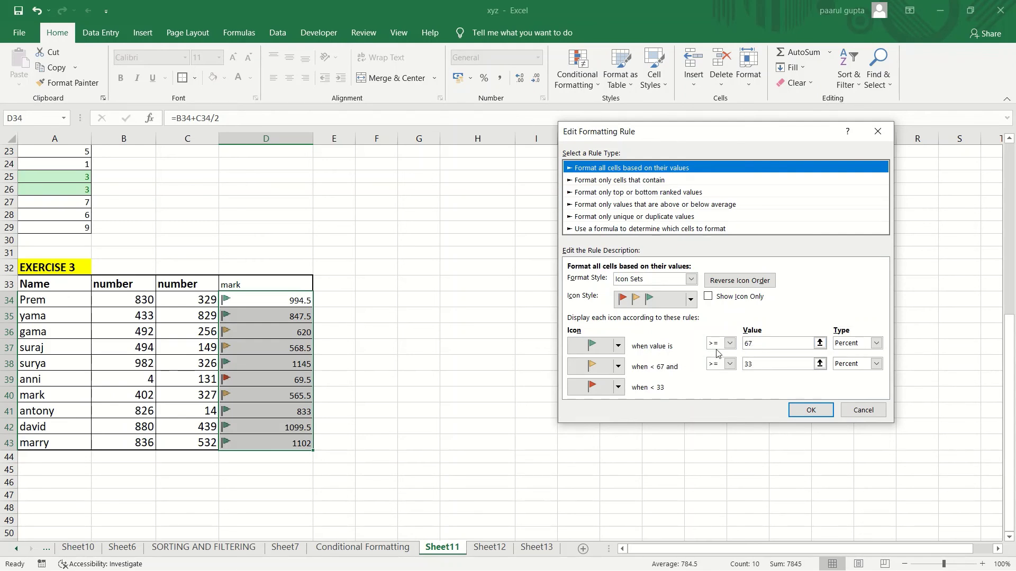
{"action": "left_click", "coordinate": [755, 342]}
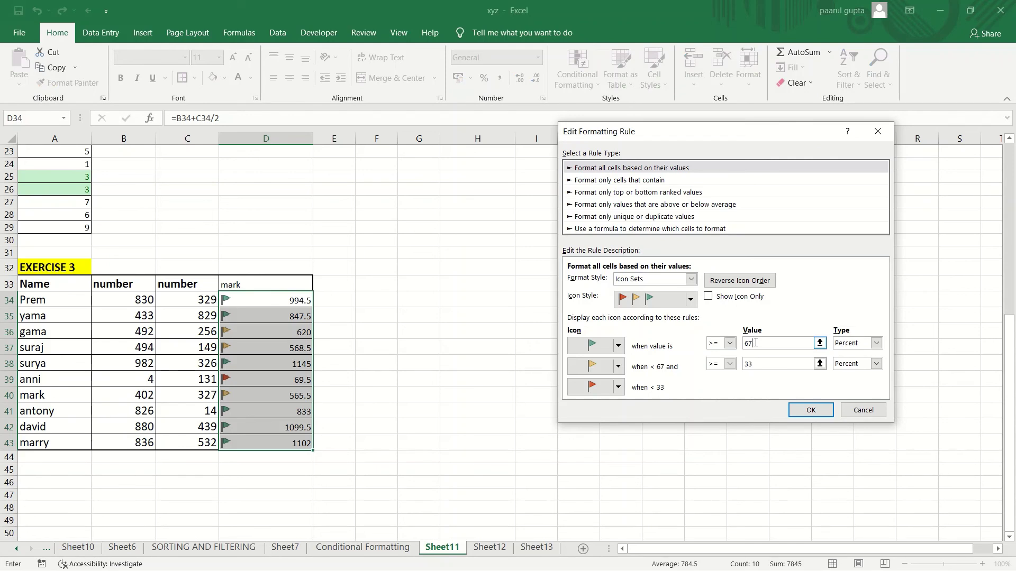
{"action": "key", "text": "BackSpace"}
{"action": "key", "text": "BackSpace"}
{"action": "type", "text": "8"}
{"action": "left_click", "coordinate": [753, 365]}
{"action": "key", "text": "BackSpace"}
{"action": "key", "text": "BackSpace"}
{"action": "type", "text": "50"}
Step: Turn on Show Icon Only for the flag rule and apply it to the mark column
{"action": "left_click", "coordinate": [709, 297]}
{"action": "left_click", "coordinate": [804, 413]}
{"action": "left_click", "coordinate": [902, 357]}
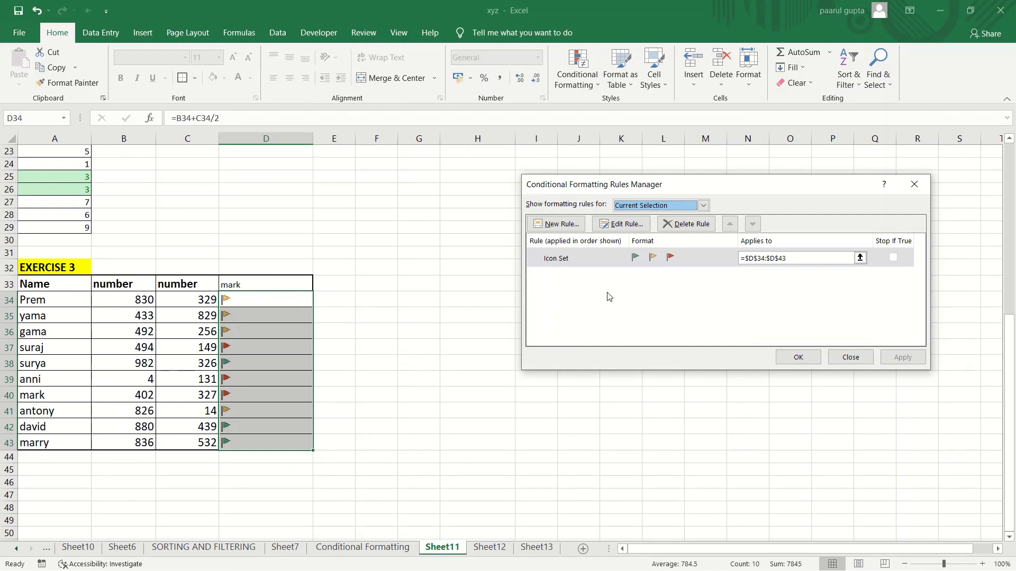
{"action": "left_click", "coordinate": [787, 359]}
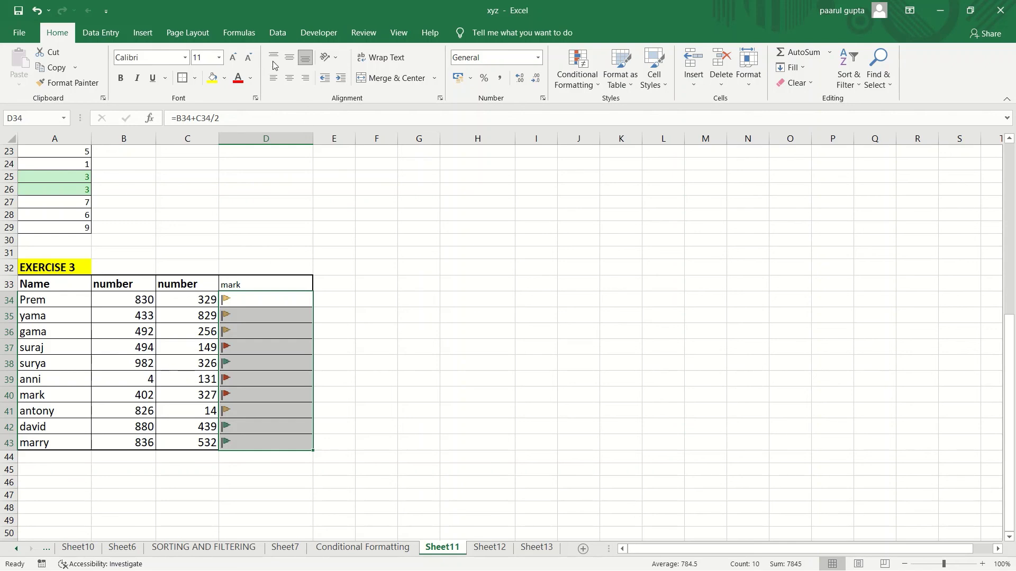
Step: Center the flag icons in D34:D43 horizontally and make column D slightly narrower
{"action": "left_click", "coordinate": [289, 78]}
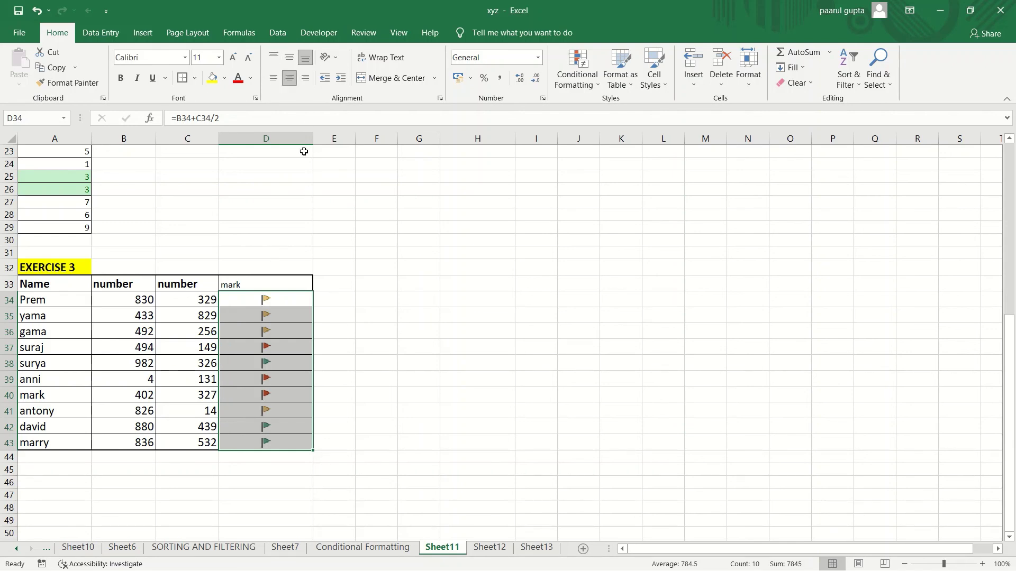
{"action": "left_click_drag", "start_coordinate": [313, 139], "coordinate": [294, 139]}
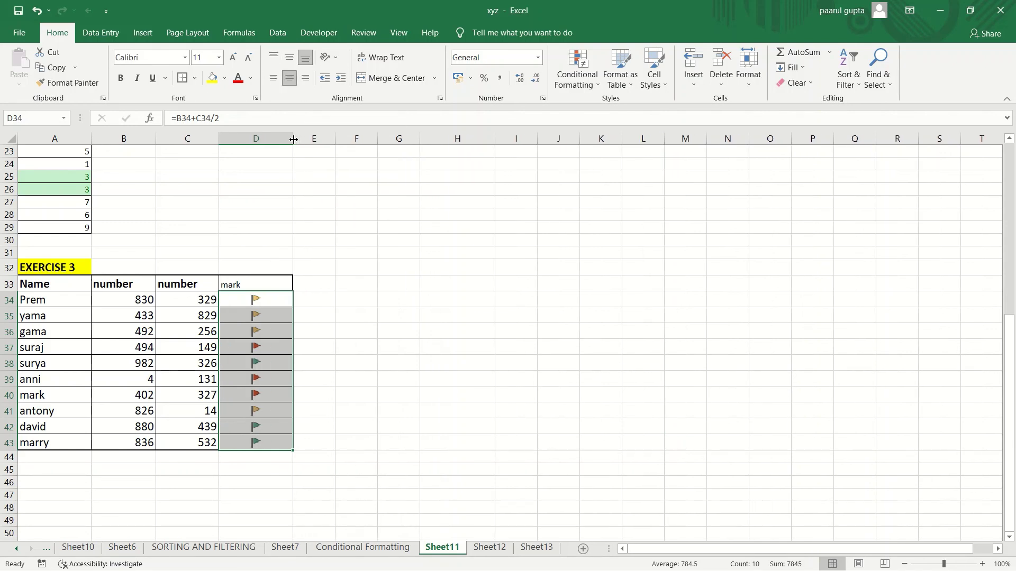
{"action": "left_click", "coordinate": [320, 318]}
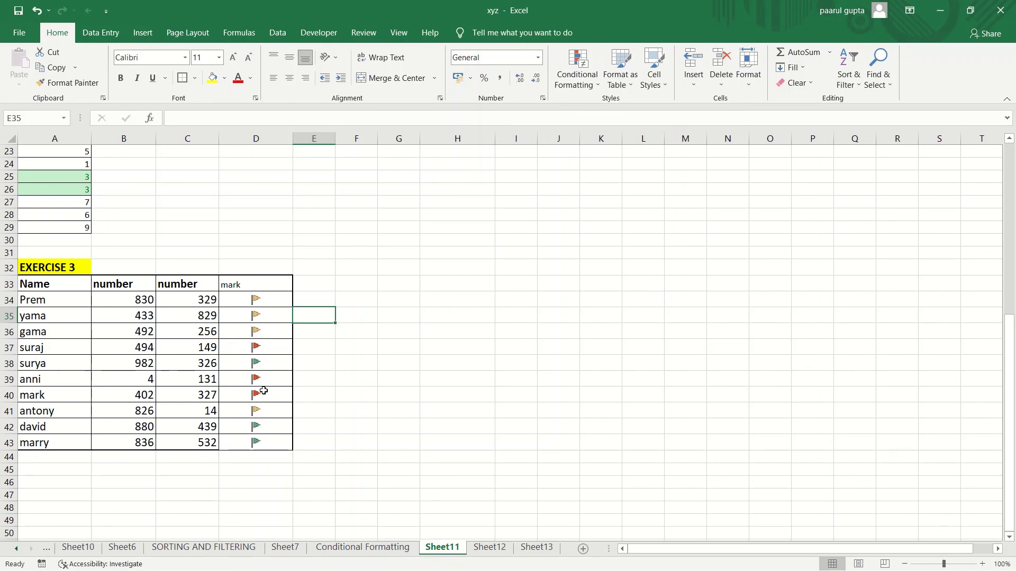
{"action": "left_click", "coordinate": [334, 379]}
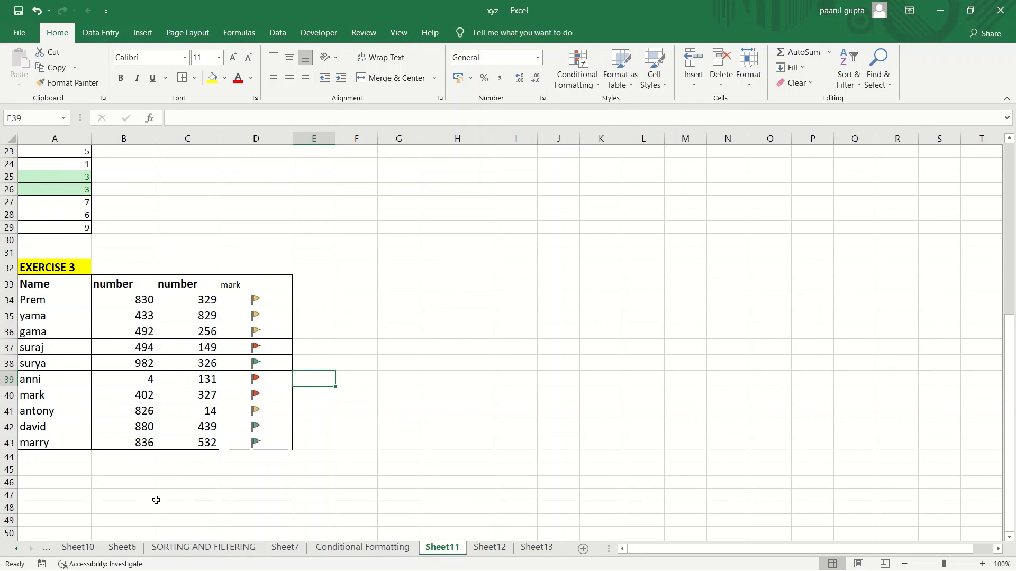
Step: Review the agenda on the Conditional Formatting sheet and the formatted exercises on Sheet11, Sheet12 and Sheet13, ending at Exercise 3 on Sheet11
{"action": "left_click", "coordinate": [394, 491]}
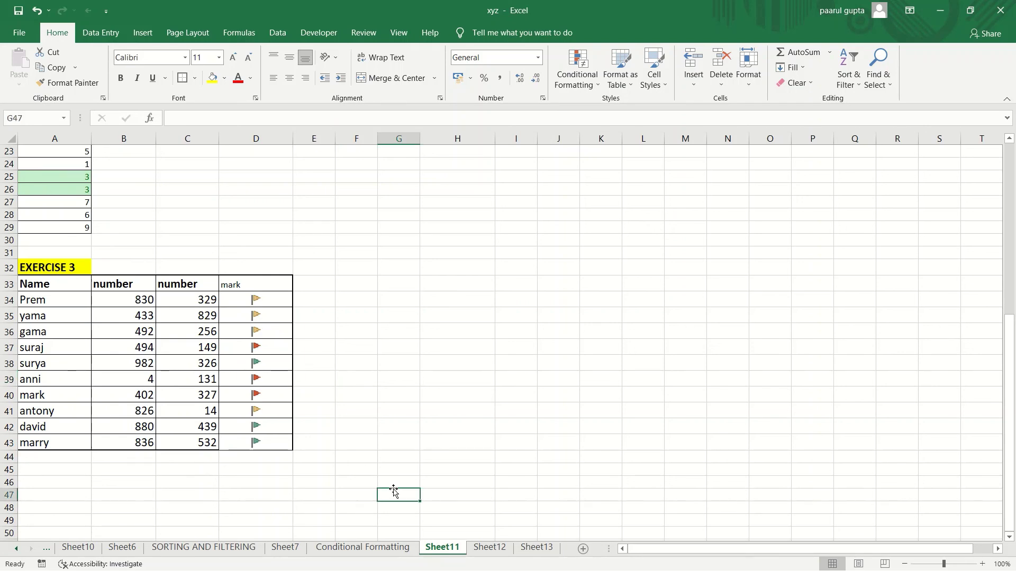
{"action": "left_click", "coordinate": [362, 547]}
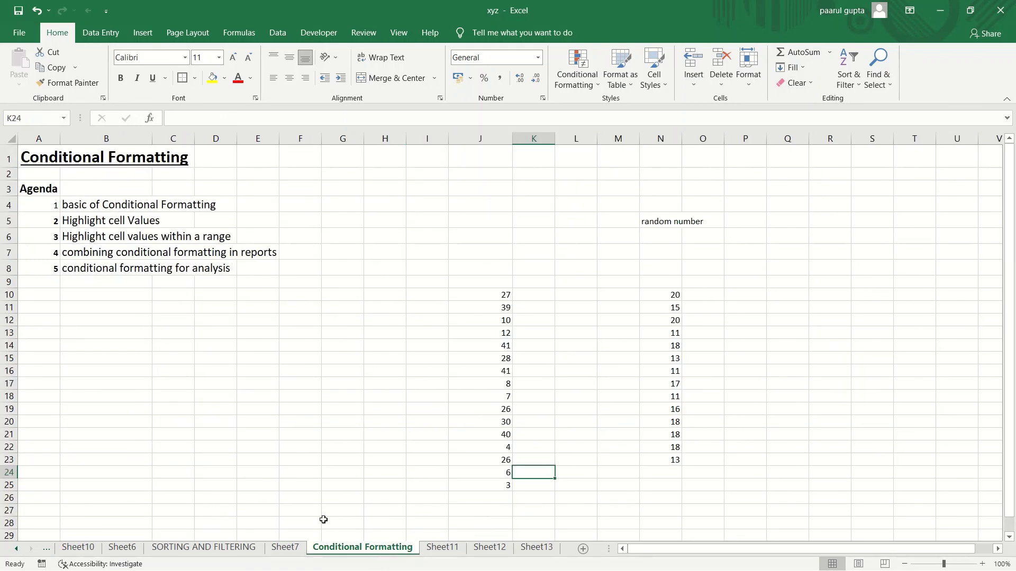
{"action": "left_click", "coordinate": [439, 548]}
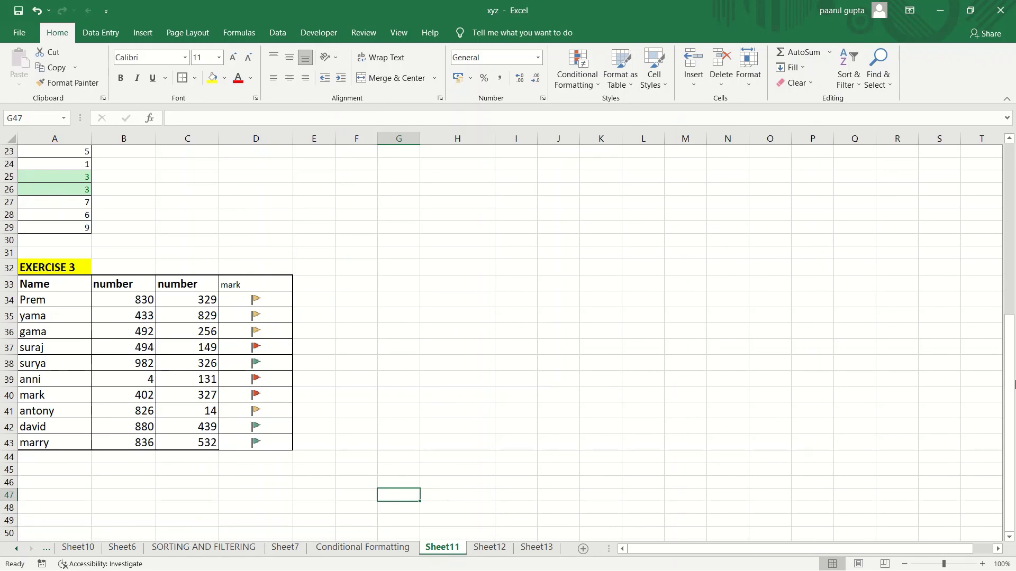
{"action": "left_click_drag", "start_coordinate": [1010, 349], "coordinate": [1015, 164]}
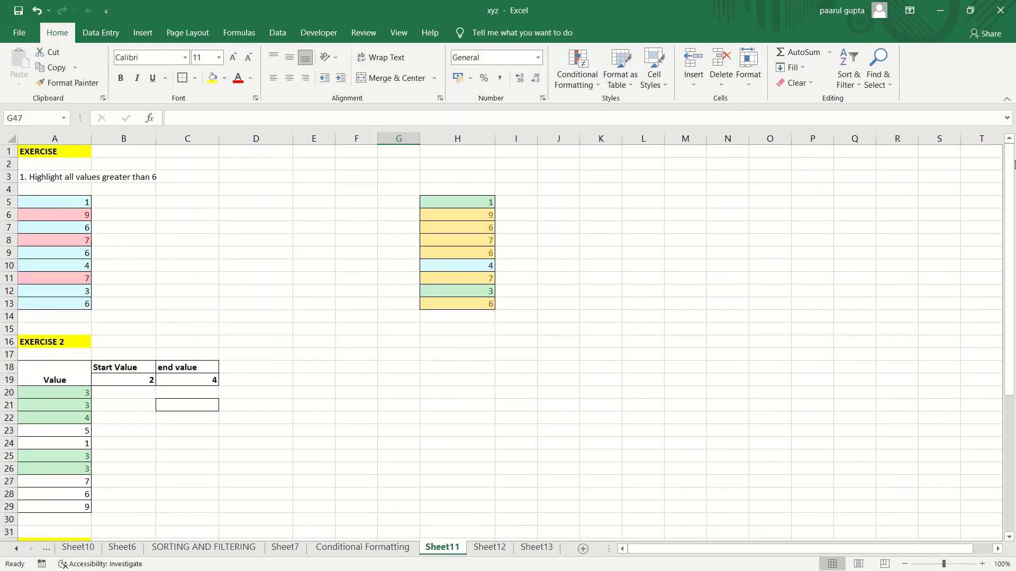
{"action": "left_click", "coordinate": [411, 549]}
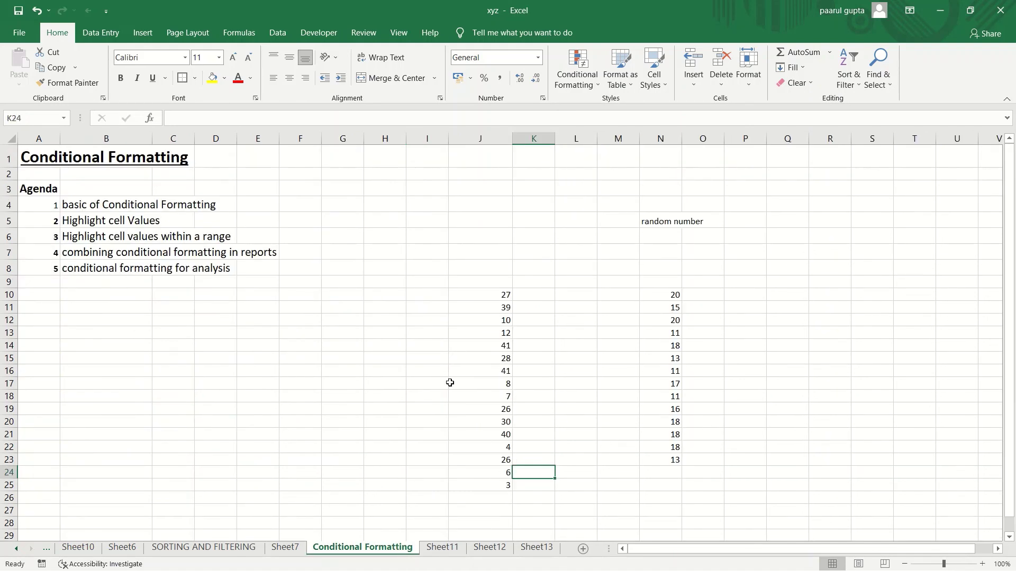
{"action": "left_click", "coordinate": [439, 548]}
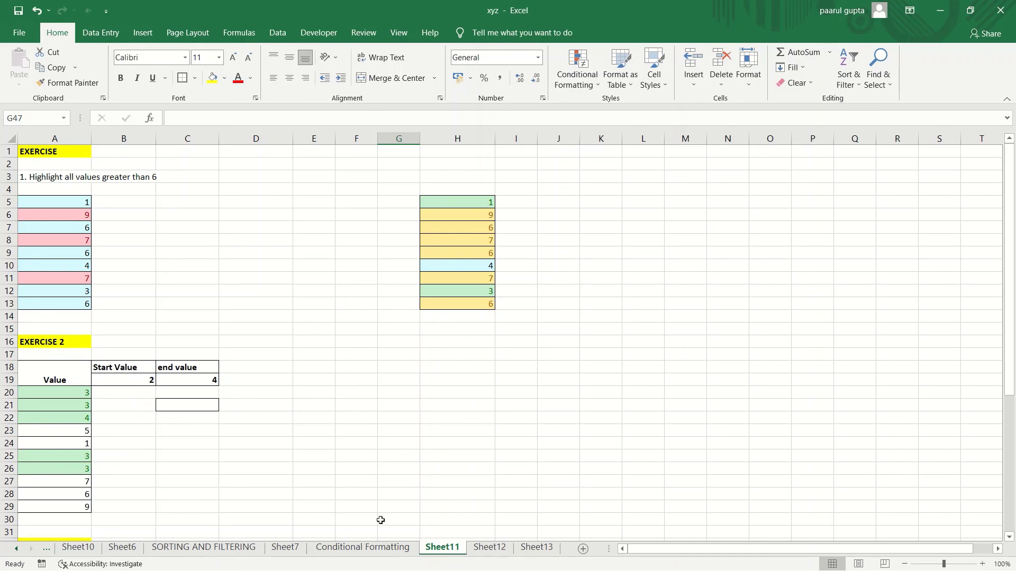
{"action": "left_click", "coordinate": [484, 550]}
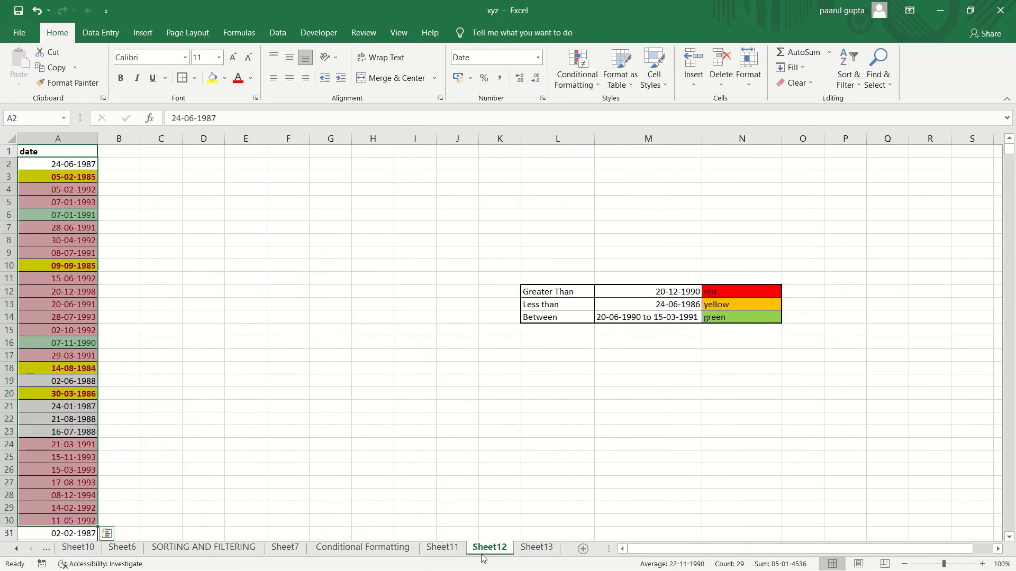
{"action": "left_click", "coordinate": [355, 391]}
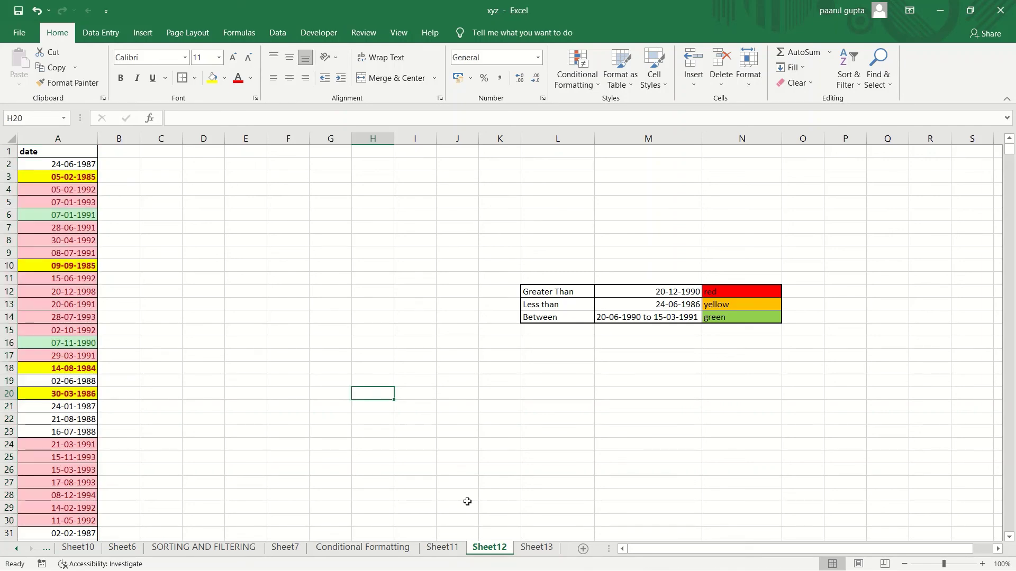
{"action": "left_click", "coordinate": [537, 549]}
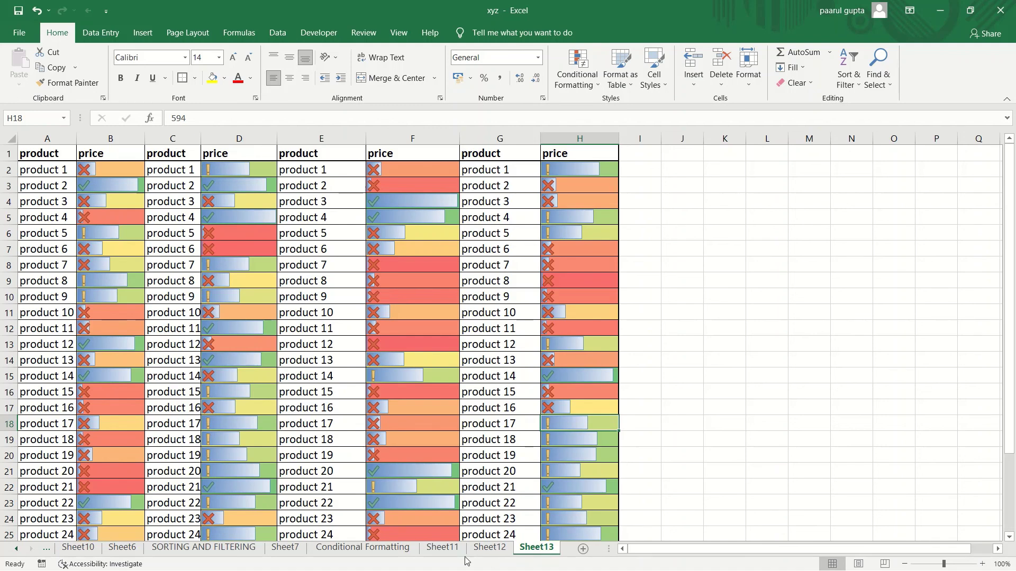
{"action": "left_click", "coordinate": [442, 548]}
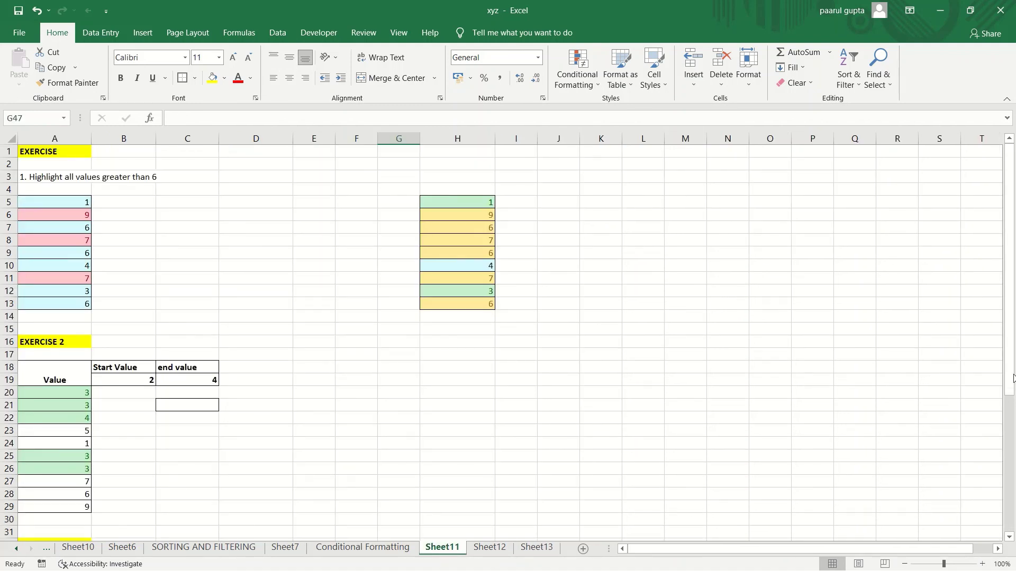
{"action": "left_click_drag", "start_coordinate": [1009, 398], "coordinate": [1006, 517]}
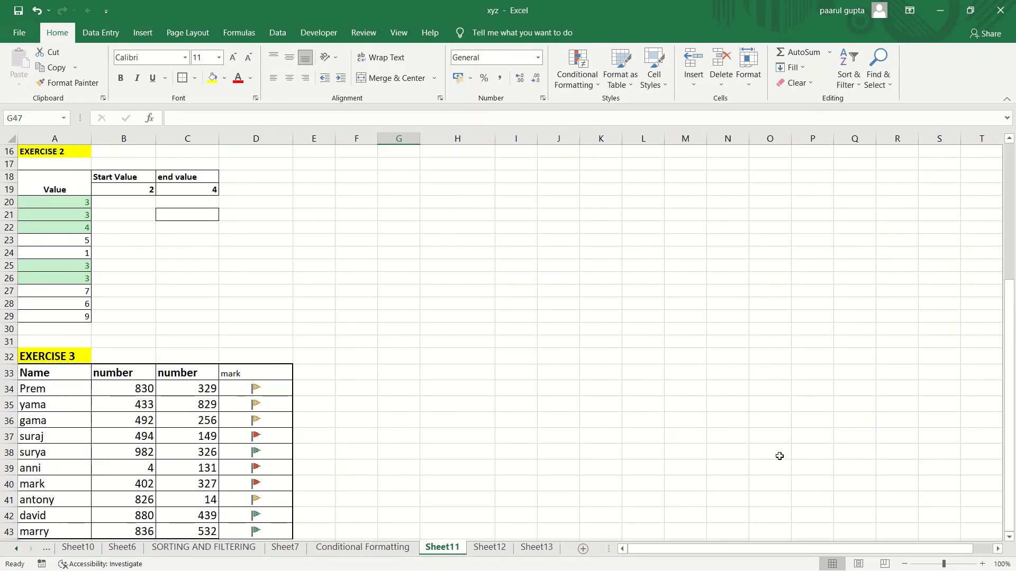